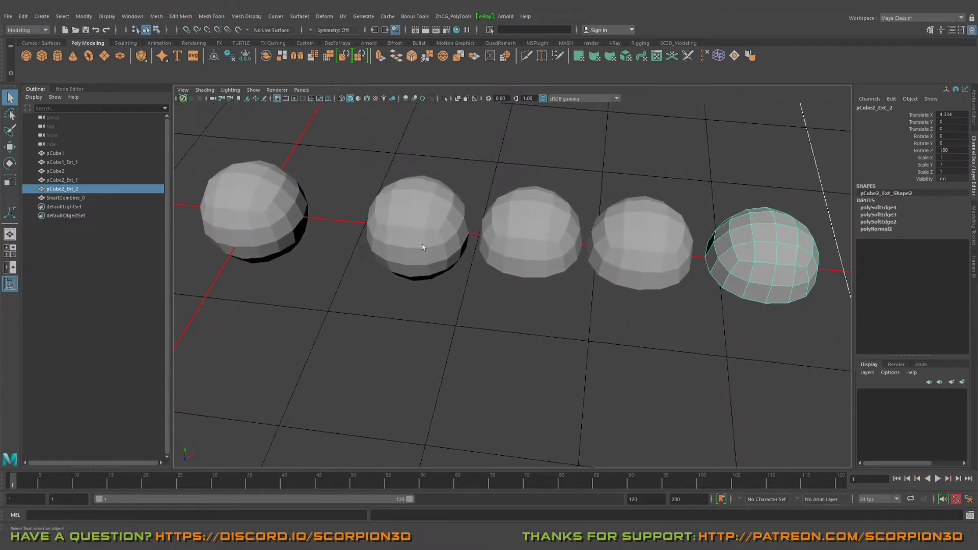
# Step: Select the faces on the negative-X half of the sphere at the origin and delete them
pyautogui.keyDown('alt'); pyautogui.moveTo(423, 247); pyautogui.dragTo(554, 270); pyautogui.keyUp('alt')
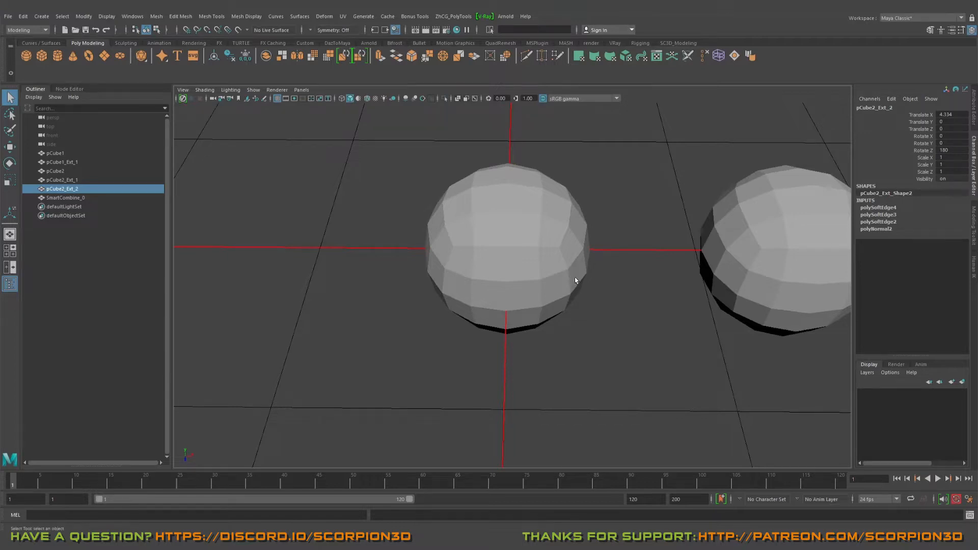
pyautogui.keyDown('alt'); pyautogui.moveTo(599, 288); pyautogui.dragTo(594, 291); pyautogui.keyUp('alt')
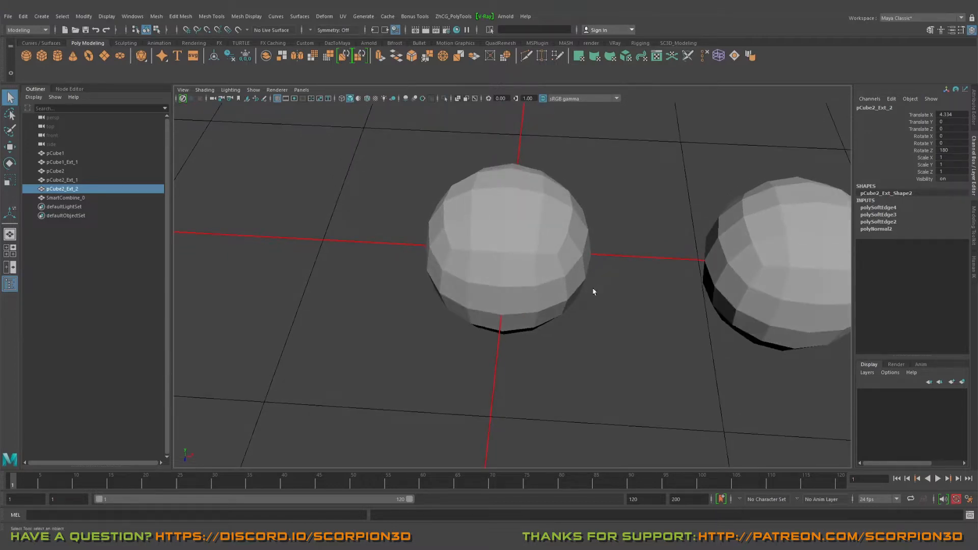
pyautogui.click(532, 210)
pyautogui.moveTo(532, 211)
pyautogui.keyDown('alt'); pyautogui.mouseDown()
pyautogui.moveTo(531, 256)
pyautogui.moveTo(537, 229)
pyautogui.mouseUp(); pyautogui.keyUp('alt')
pyautogui.rightClick(493, 215)
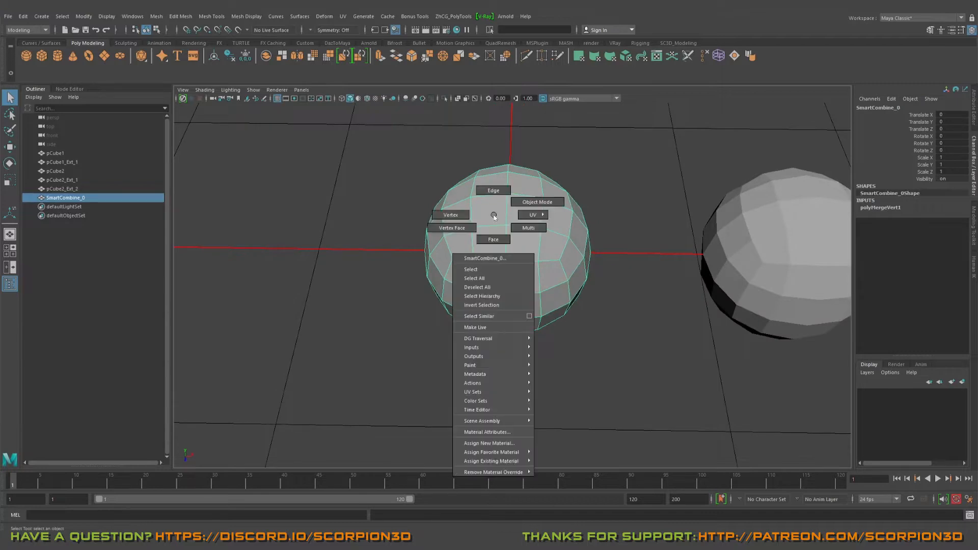
pyautogui.moveTo(494, 215); pyautogui.dragTo(493, 240, button='right')
pyautogui.moveTo(403, 118); pyautogui.dragTo(497, 358)
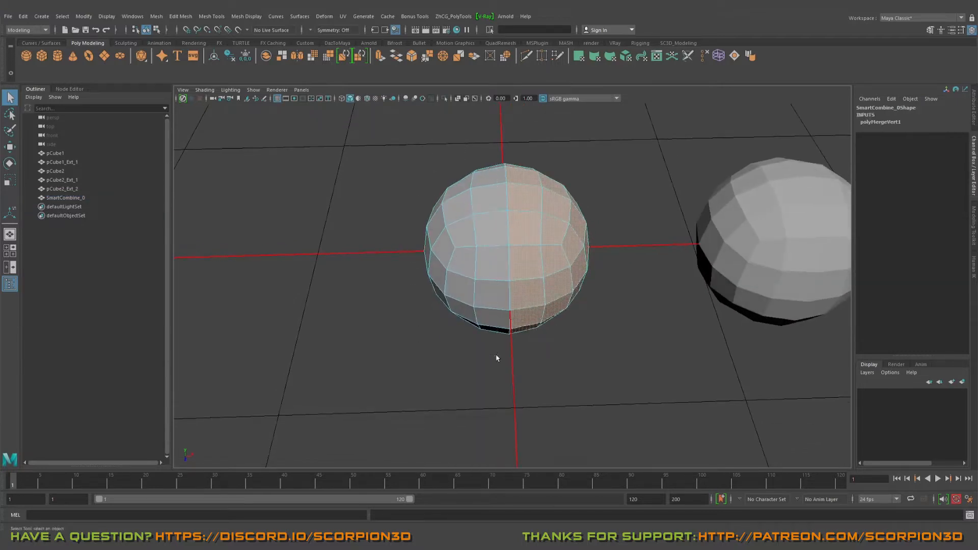
pyautogui.press('Delete')
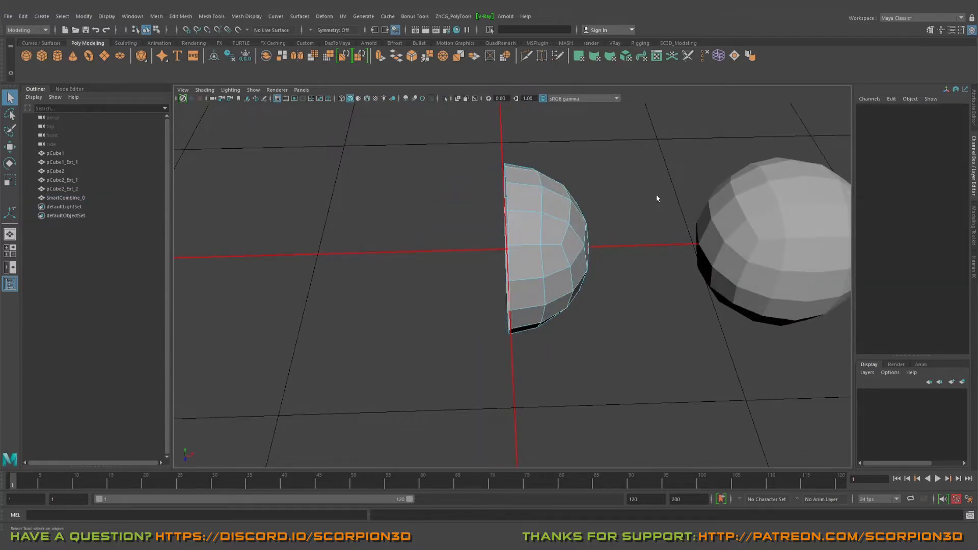
# Step: Return the remaining half-sphere to object mode and activate the Move tool on it
pyautogui.keyDown('alt'); pyautogui.moveTo(502, 203); pyautogui.dragTo(570, 208); pyautogui.keyUp('alt')
pyautogui.keyDown('alt'); pyautogui.moveTo(555, 251); pyautogui.dragTo(501, 233); pyautogui.keyUp('alt')
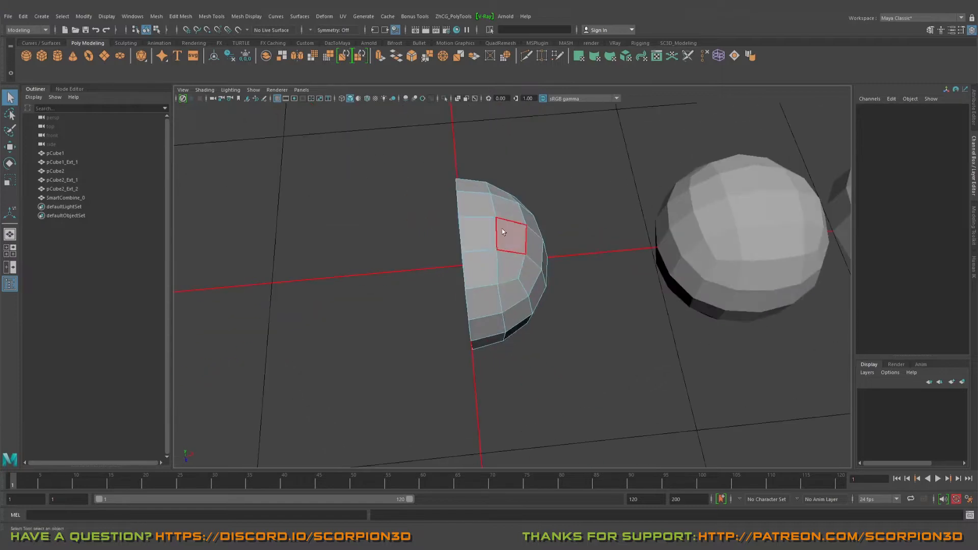
pyautogui.moveTo(502, 231); pyautogui.dragTo(528, 210, button='right')
pyautogui.keyDown('alt'); pyautogui.moveTo(527, 213); pyautogui.dragTo(505, 226); pyautogui.keyUp('alt')
pyautogui.press('w')
pyautogui.keyDown('alt'); pyautogui.moveTo(498, 228); pyautogui.dragTo(535, 234, button='middle'); pyautogui.keyUp('alt')
pyautogui.keyDown('alt'); pyautogui.moveTo(535, 234); pyautogui.dragTo(548, 254); pyautogui.keyUp('alt')
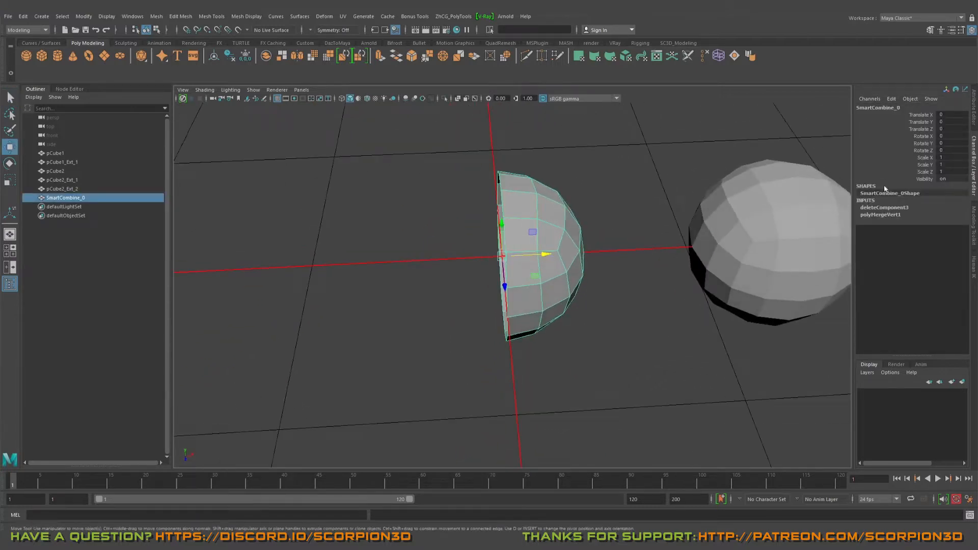
# Step: Try flipping the half-sphere by setting its Scale X to -1, and set Scale X back to 1
pyautogui.doubleClick(946, 159)
pyautogui.click(585, 287)
pyautogui.click(521, 250)
pyautogui.keyDown('alt'); pyautogui.moveTo(630, 322); pyautogui.dragTo(738, 255); pyautogui.keyUp('alt')
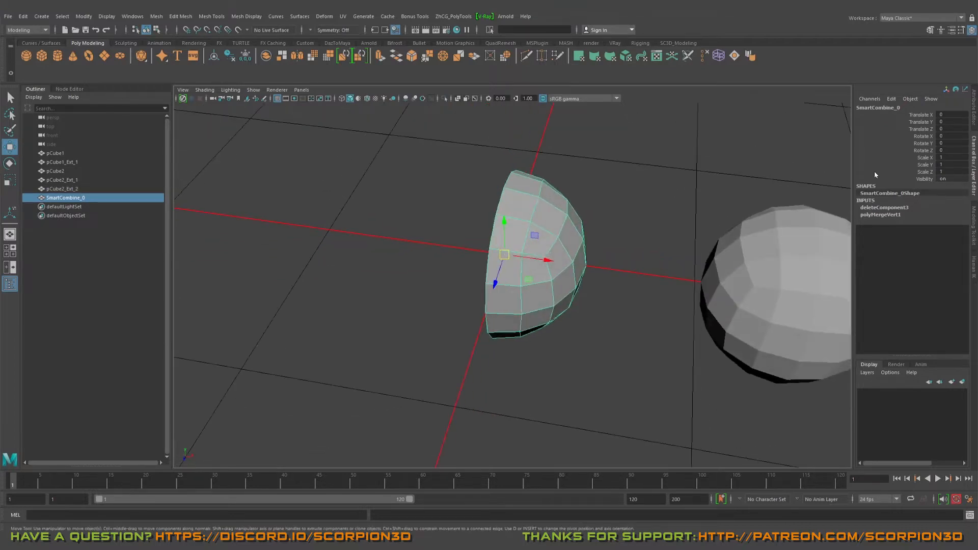
pyautogui.doubleClick(951, 157)
pyautogui.write('-1')
pyautogui.press('Return')
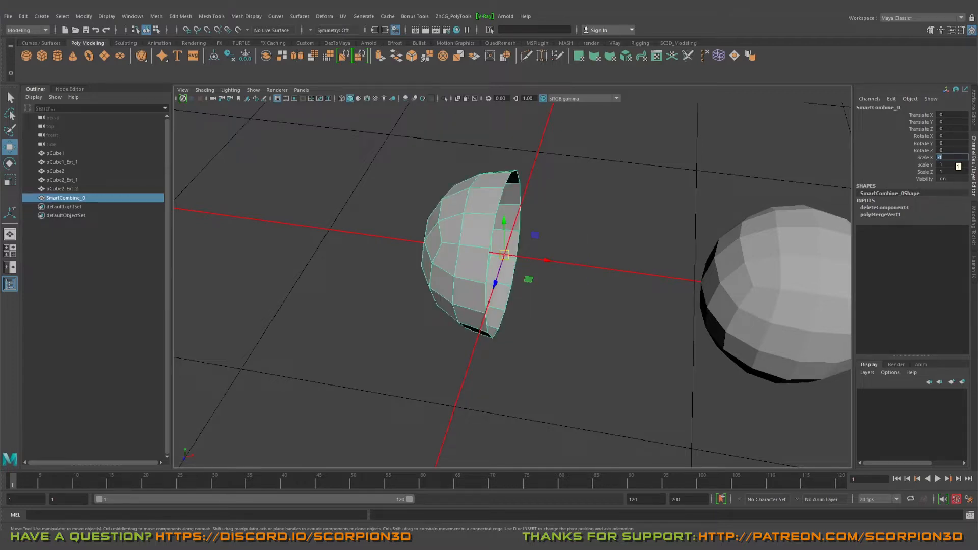
pyautogui.write('1')
pyautogui.press('Return')
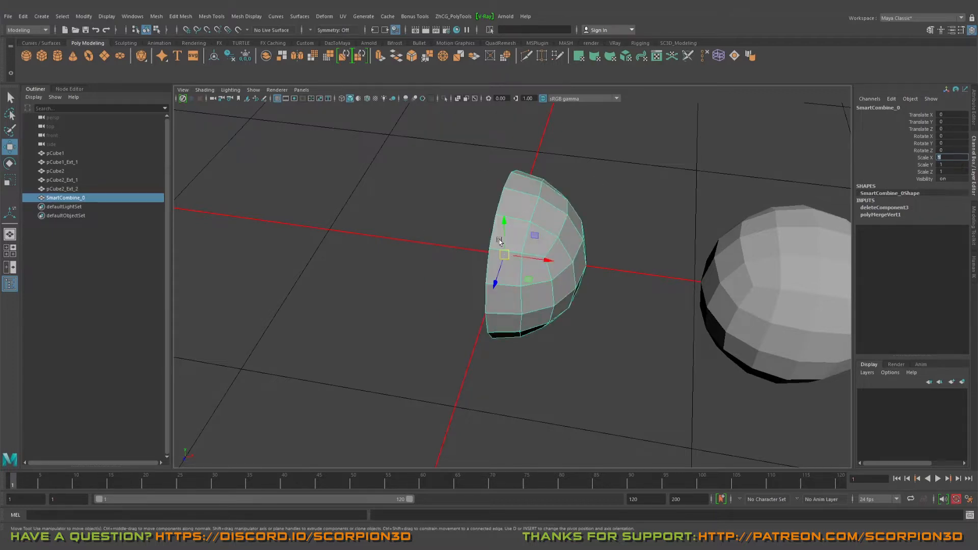
pyautogui.keyDown('alt'); pyautogui.moveTo(498, 242); pyautogui.dragTo(529, 239); pyautogui.keyUp('alt')
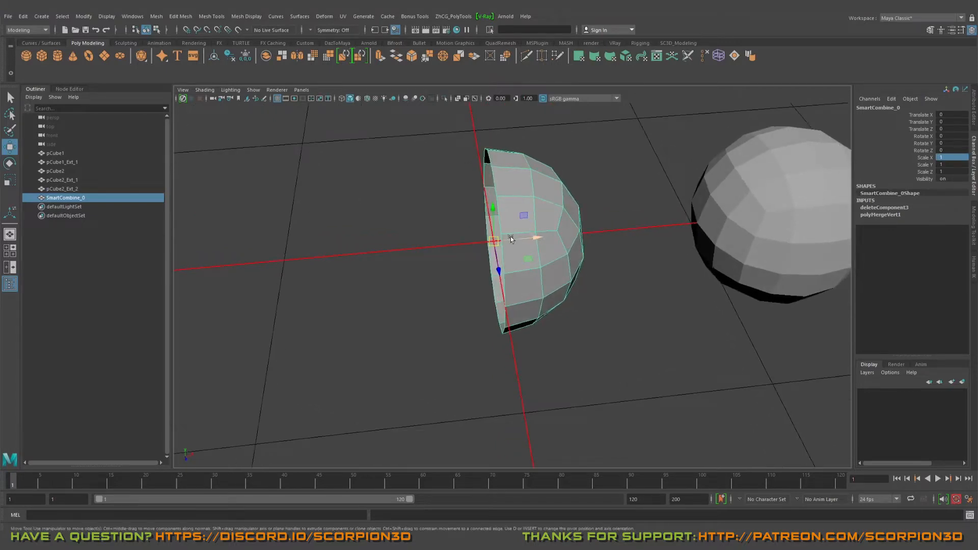
pyautogui.keyDown('shift'); pyautogui.rightClick(525, 183); pyautogui.keyUp('shift')
pyautogui.press('q')
pyautogui.keyDown('alt'); pyautogui.moveTo(568, 225); pyautogui.dragTo(545, 228); pyautogui.keyUp('alt')
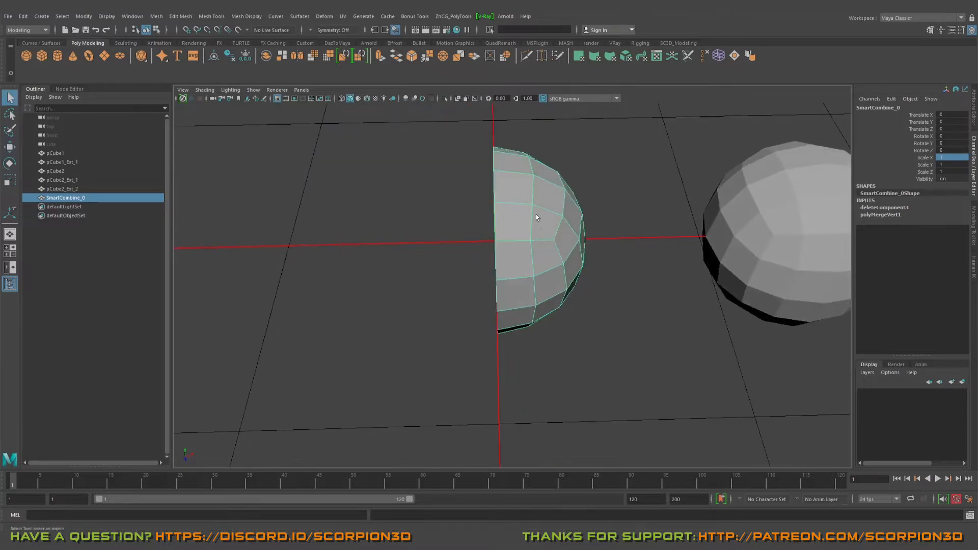
pyautogui.keyDown('alt'); pyautogui.moveTo(556, 330); pyautogui.dragTo(537, 326); pyautogui.keyUp('alt')
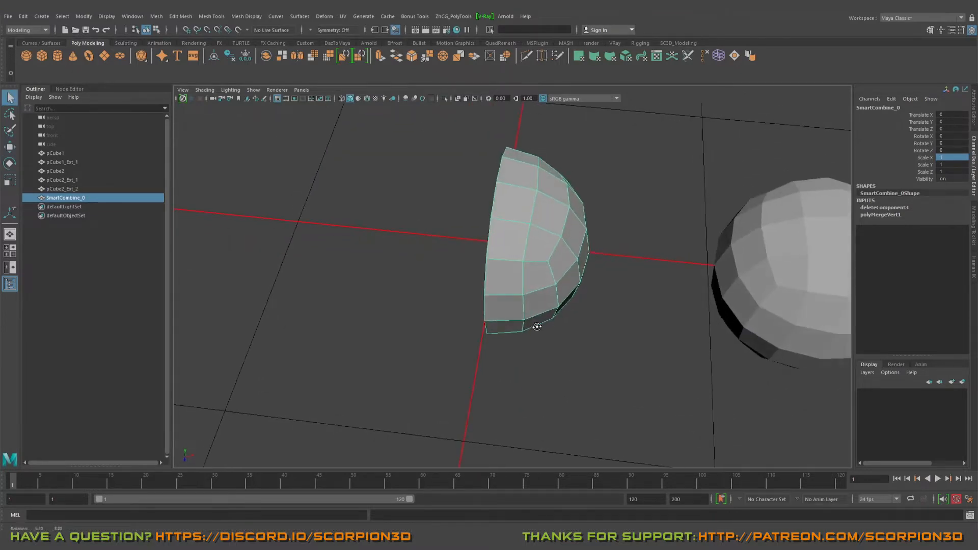
pyautogui.click(313, 31)
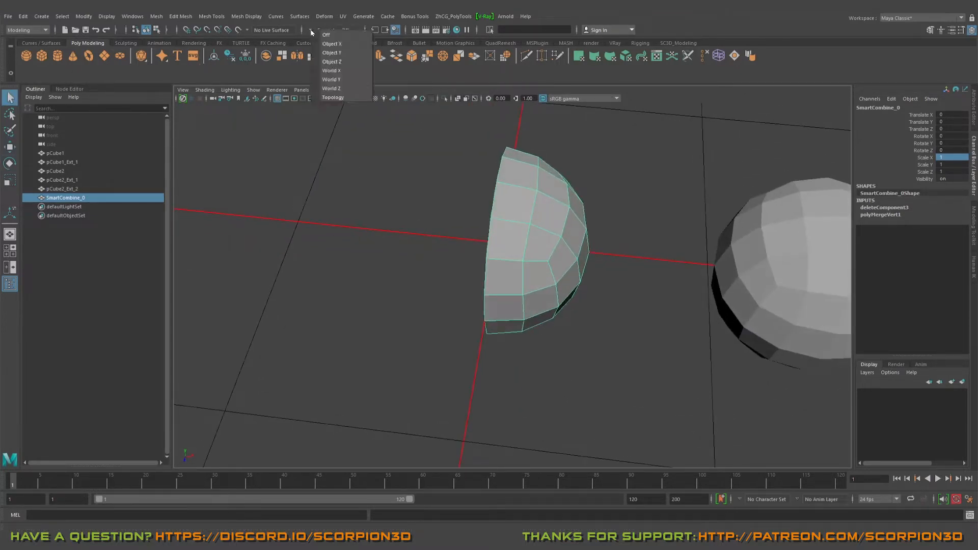
pyautogui.click(448, 309)
pyautogui.keyDown('alt'); pyautogui.moveTo(448, 309); pyautogui.dragTo(469, 296); pyautogui.keyUp('alt')
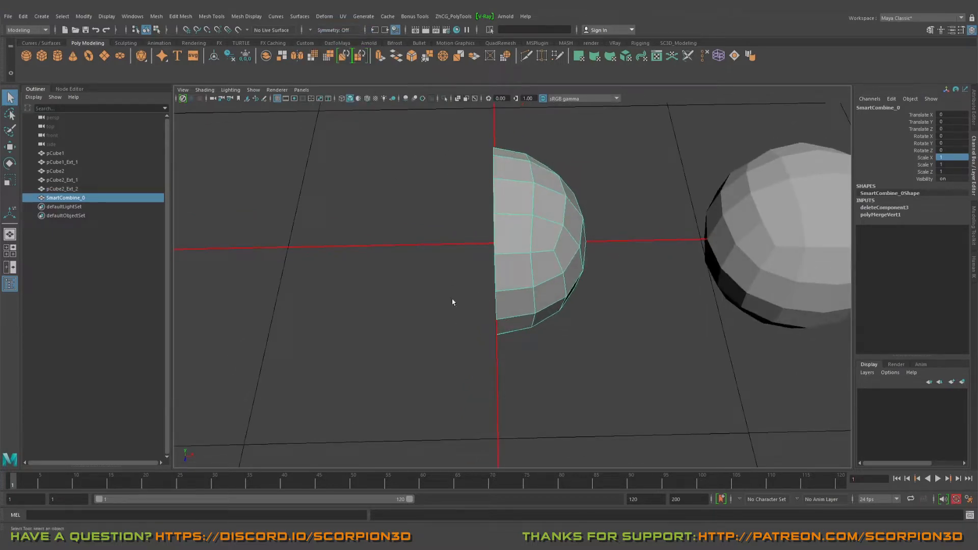
pyautogui.keyDown('alt'); pyautogui.moveTo(520, 349); pyautogui.dragTo(463, 314); pyautogui.keyUp('alt')
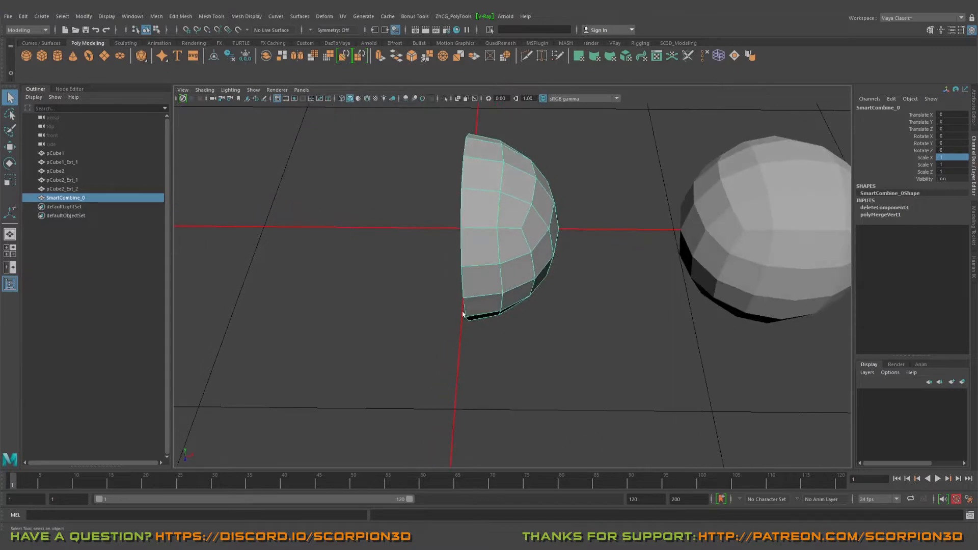
pyautogui.keyDown('alt'); pyautogui.moveTo(441, 234); pyautogui.dragTo(434, 240); pyautogui.keyUp('alt')
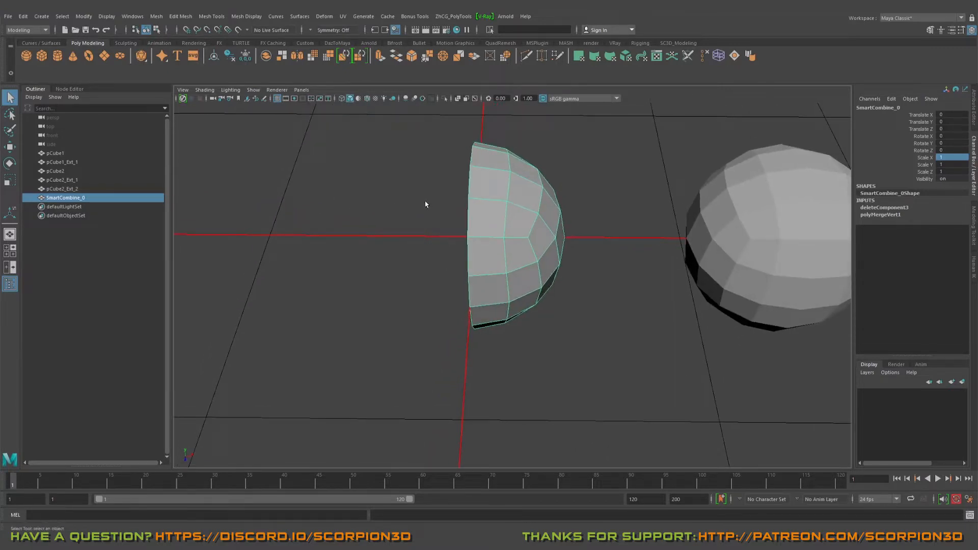
pyautogui.keyDown('alt'); pyautogui.moveTo(444, 261); pyautogui.dragTo(434, 266); pyautogui.keyUp('alt')
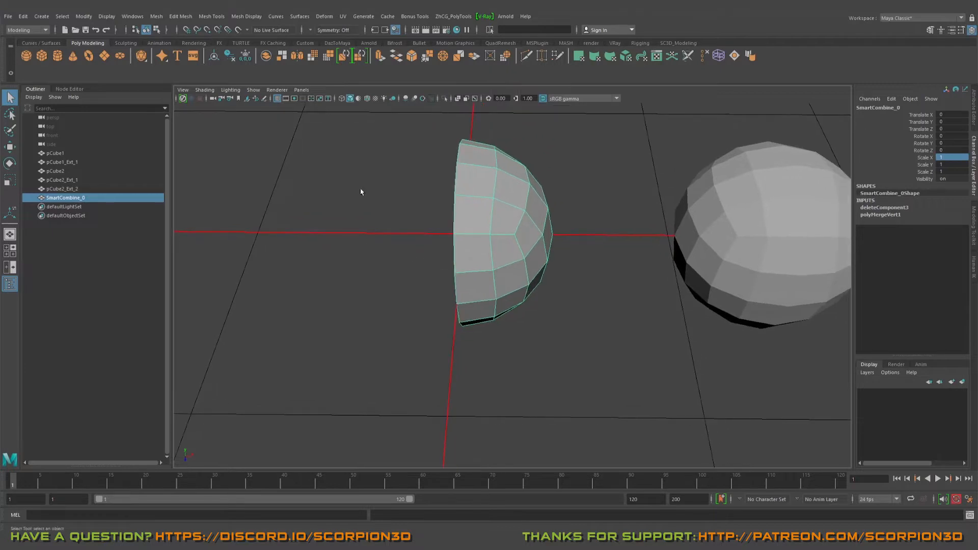
pyautogui.keyDown('alt'); pyautogui.moveTo(360, 192); pyautogui.dragTo(405, 229); pyautogui.keyUp('alt')
pyautogui.keyDown('alt'); pyautogui.moveTo(337, 151); pyautogui.dragTo(412, 222); pyautogui.keyUp('alt')
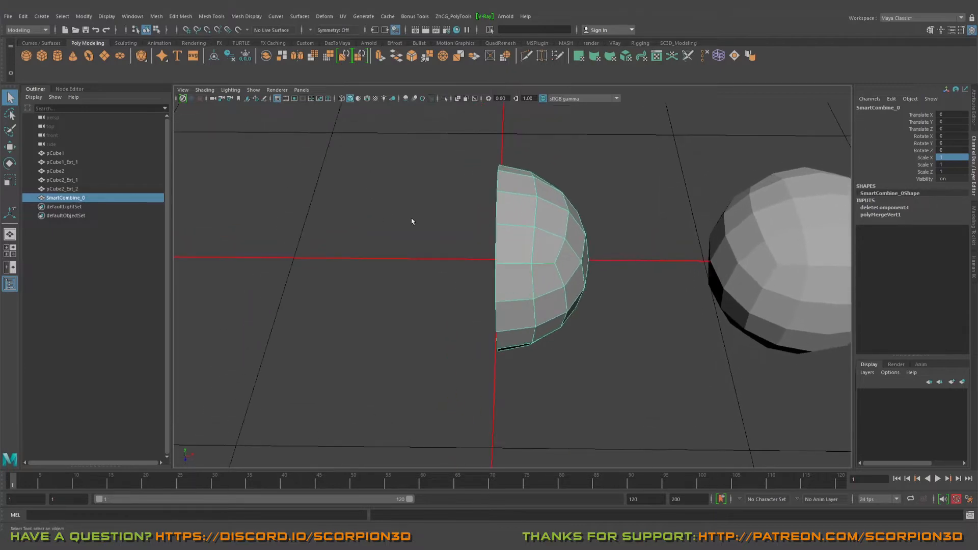
pyautogui.keyDown('alt'); pyautogui.moveTo(467, 283); pyautogui.dragTo(530, 225); pyautogui.keyUp('alt')
pyautogui.keyDown('alt'); pyautogui.moveTo(385, 209); pyautogui.dragTo(419, 237); pyautogui.keyUp('alt')
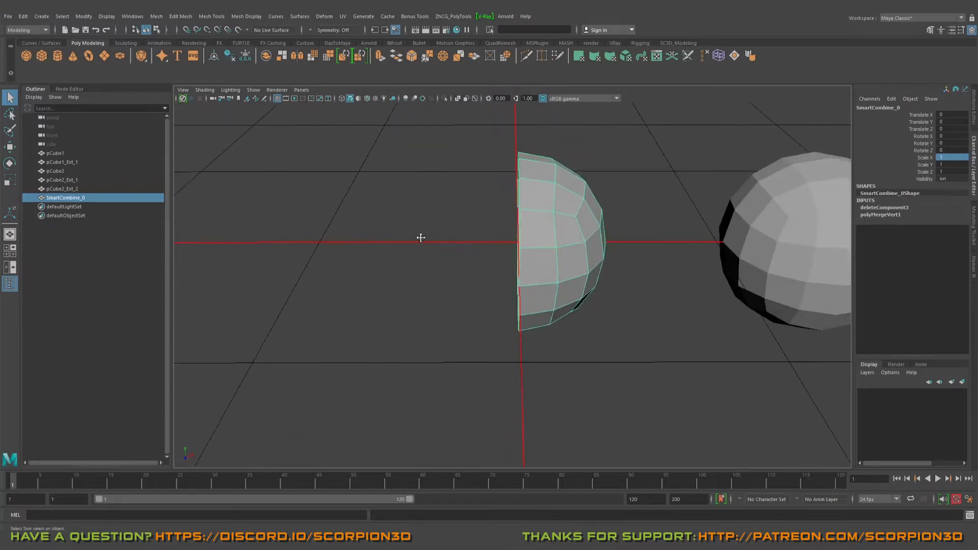
pyautogui.moveTo(419, 238)
pyautogui.keyDown('alt'); pyautogui.mouseDown(button='middle')
pyautogui.moveTo(417, 257)
pyautogui.moveTo(408, 225)
pyautogui.mouseUp(button='middle'); pyautogui.keyUp('alt')
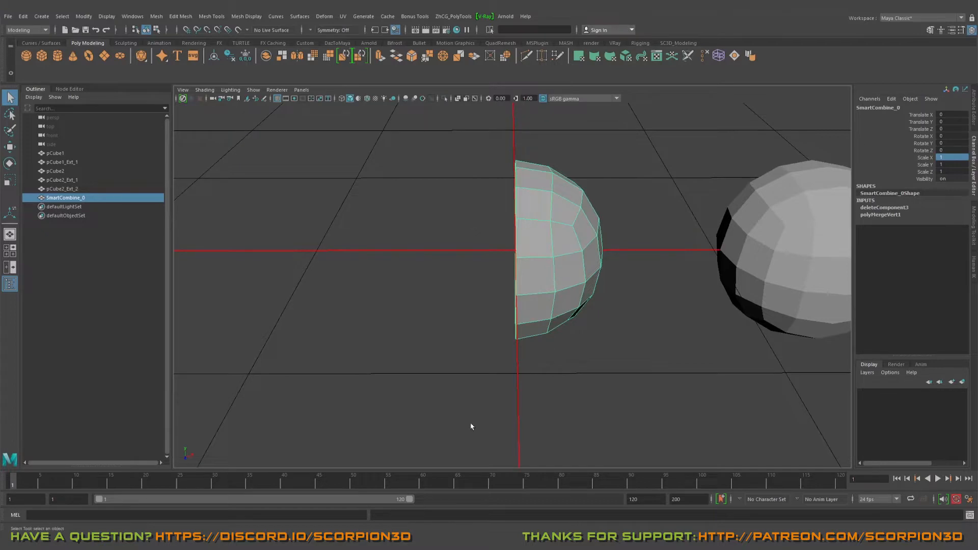
pyautogui.keyDown('alt'); pyautogui.moveTo(515, 181); pyautogui.dragTo(496, 273); pyautogui.keyUp('alt')
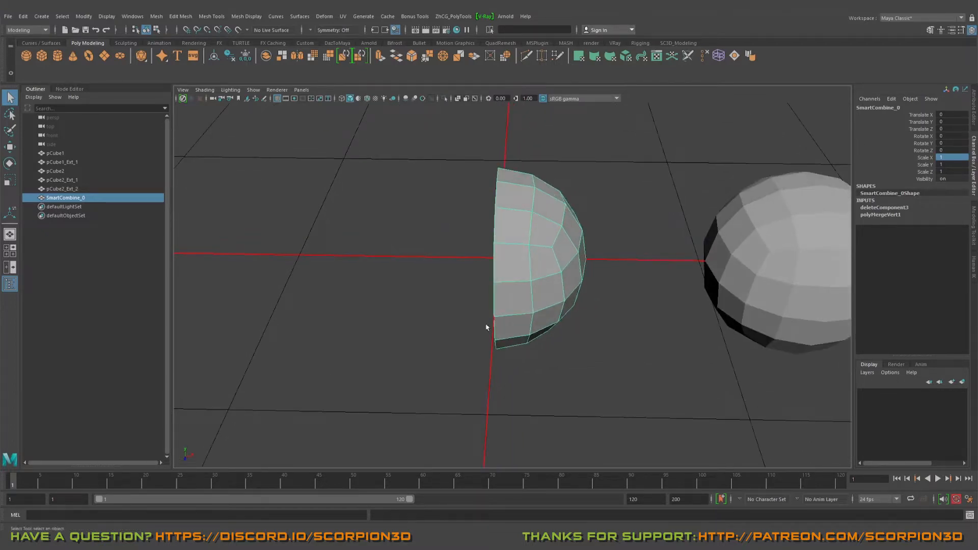
pyautogui.keyDown('alt'); pyautogui.moveTo(485, 290); pyautogui.dragTo(489, 291); pyautogui.keyUp('alt')
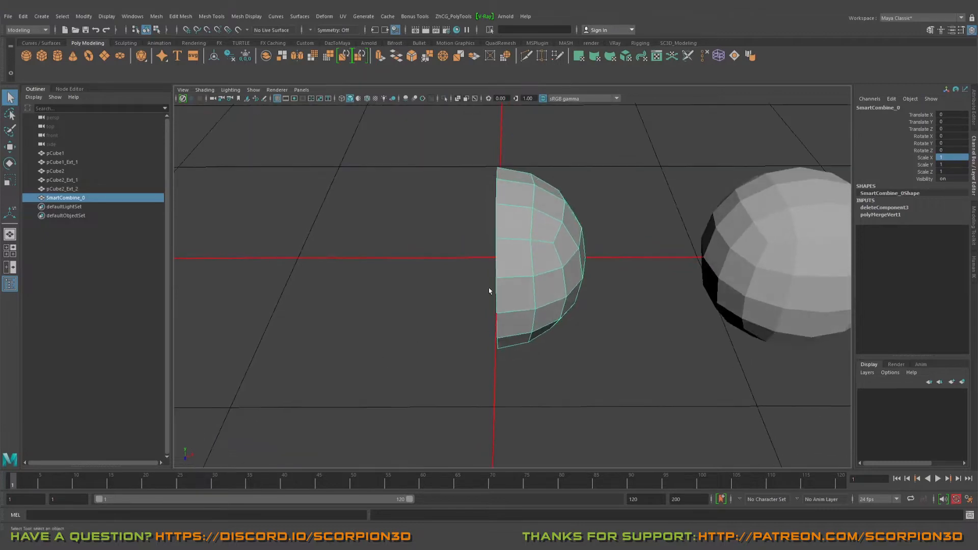
# Step: Check the border vertices along the half-sphere's cut edge by selecting them, and return to object mode with the Move tool
pyautogui.moveTo(512, 208); pyautogui.dragTo(469, 199, button='right')
pyautogui.moveTo(466, 127); pyautogui.dragTo(519, 441)
pyautogui.moveTo(499, 191); pyautogui.dragTo(526, 179, button='right')
pyautogui.press('w')
pyautogui.keyDown('alt'); pyautogui.moveTo(525, 250); pyautogui.dragTo(519, 269); pyautogui.keyUp('alt')
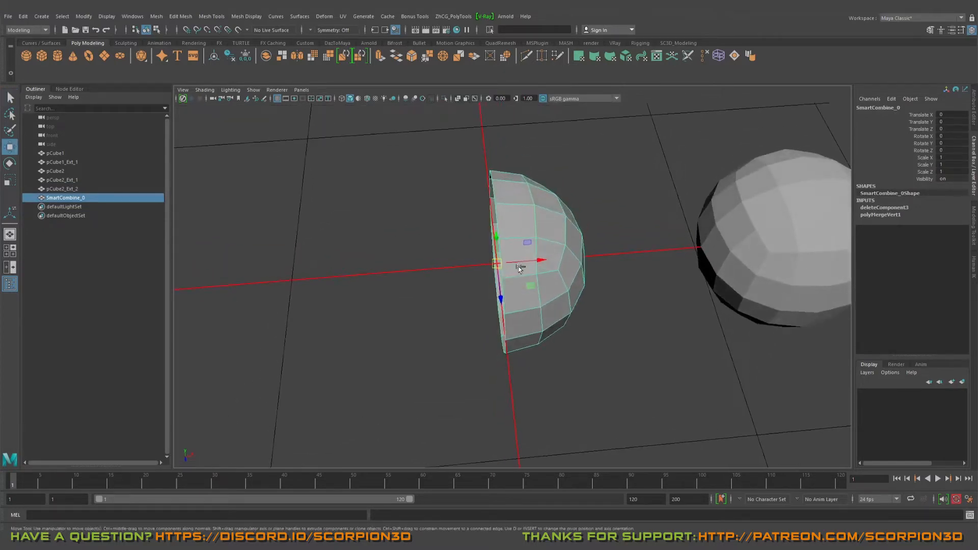
# Step: Duplicate the half-sphere and mirror the copy by setting its Scale X to -1
pyautogui.hotkey('ctrl', 'd')
pyautogui.doubleClick(948, 158)
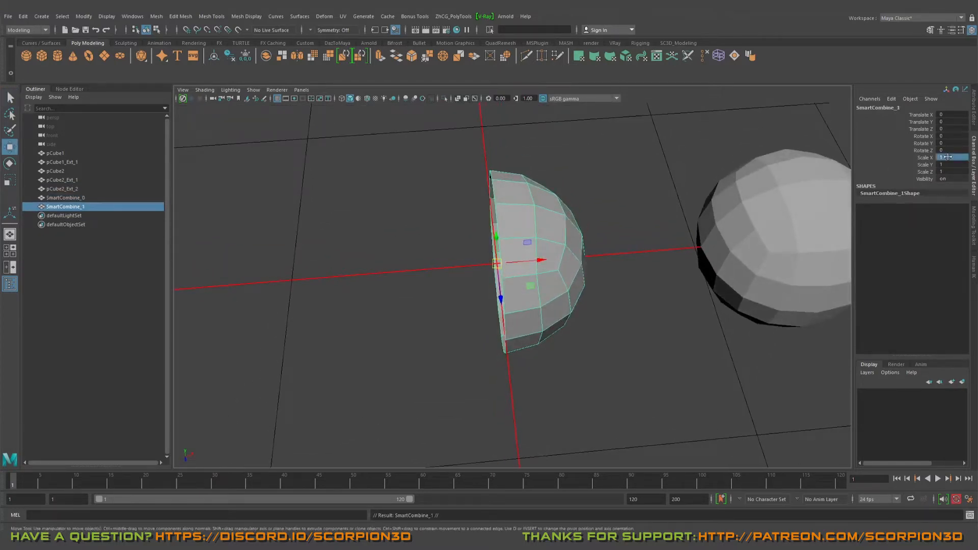
pyautogui.write('-1')
pyautogui.press('Return')
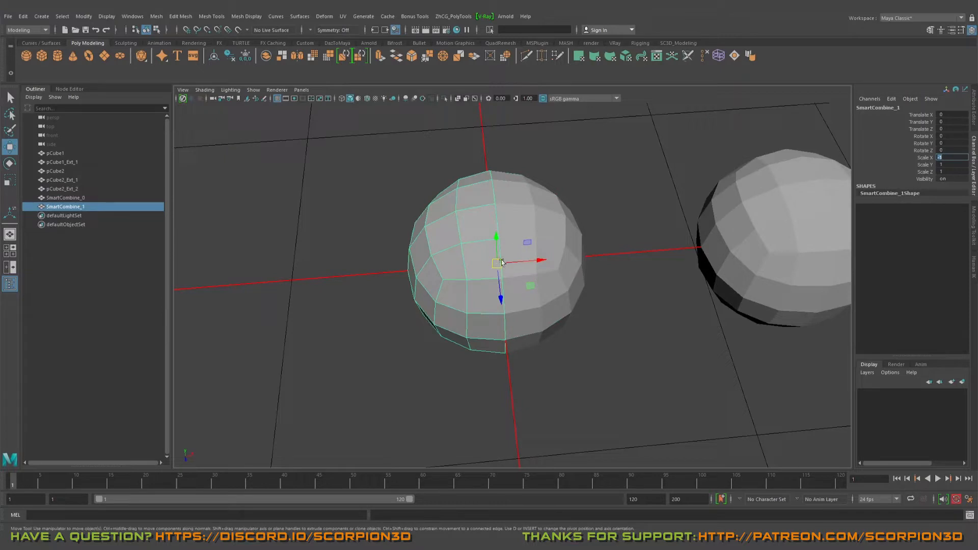
pyautogui.keyDown('alt'); pyautogui.moveTo(599, 253); pyautogui.dragTo(557, 236); pyautogui.keyUp('alt')
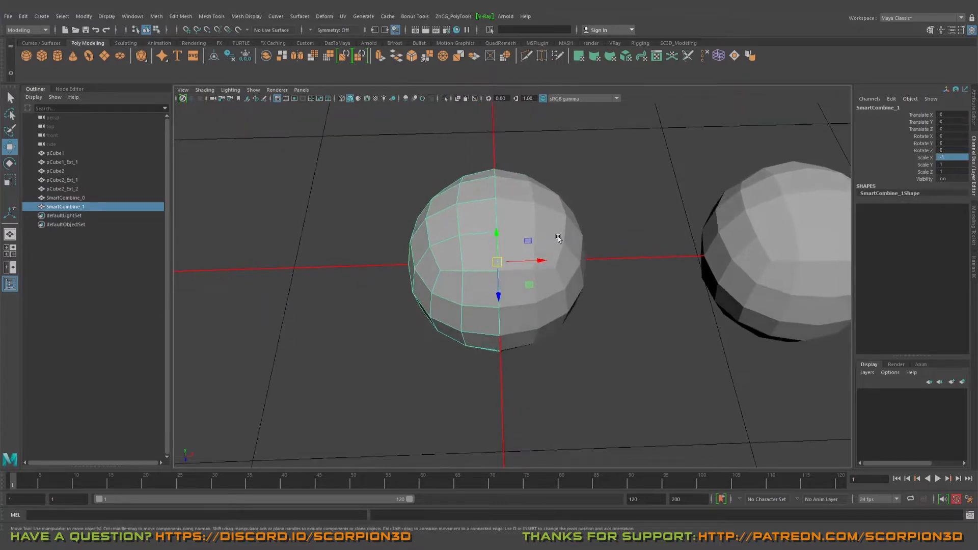
# Step: Select both half-spheres and combine them into a single mesh
pyautogui.keyDown('shift'); pyautogui.click(532, 219); pyautogui.keyUp('shift')
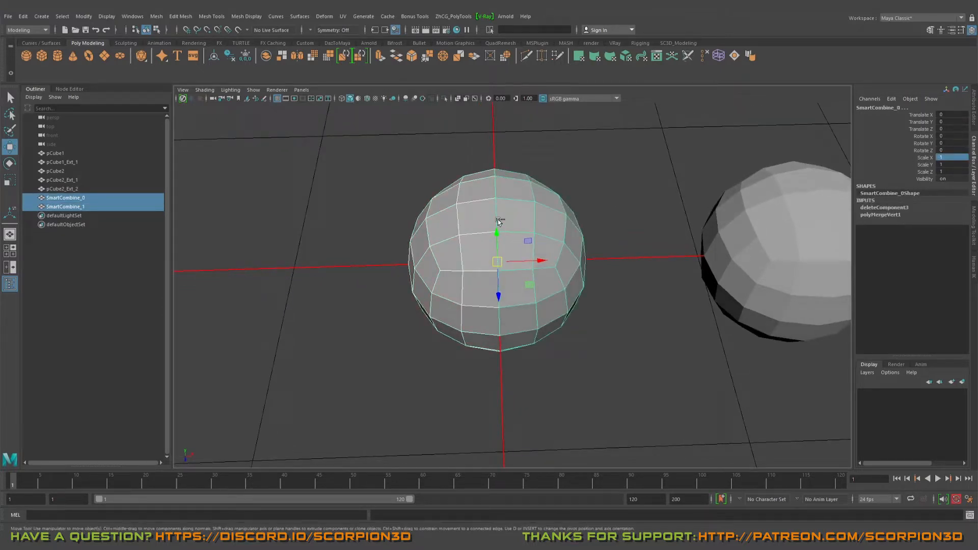
pyautogui.click(269, 60)
pyautogui.keyDown('alt'); pyautogui.moveTo(512, 231); pyautogui.dragTo(467, 180); pyautogui.keyUp('alt')
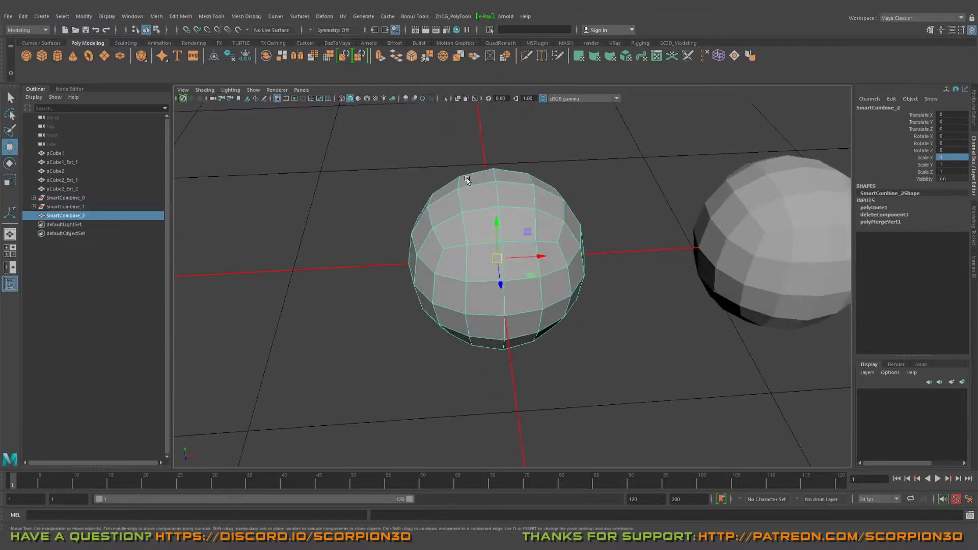
# Step: Select the vertices along the centre seam of the combined sphere
pyautogui.moveTo(468, 182); pyautogui.dragTo(430, 179, button='right')
pyautogui.keyDown('alt'); pyautogui.moveTo(430, 180); pyautogui.dragTo(527, 375); pyautogui.keyUp('alt')
pyautogui.keyDown('alt'); pyautogui.moveTo(532, 301); pyautogui.dragTo(552, 306); pyautogui.keyUp('alt')
pyautogui.moveTo(476, 160); pyautogui.dragTo(549, 372)
pyautogui.keyDown('alt'); pyautogui.moveTo(549, 371); pyautogui.dragTo(558, 415); pyautogui.keyUp('alt')
# Step: Return the combined sphere to object mode, turn on its smooth preview and deselect it
pyautogui.press('F8')
pyautogui.press('q')
pyautogui.press('3')
pyautogui.click(606, 366)
# Step: Select the smoothed sphere and switch it to vertex component mode
pyautogui.rightClick(505, 231)
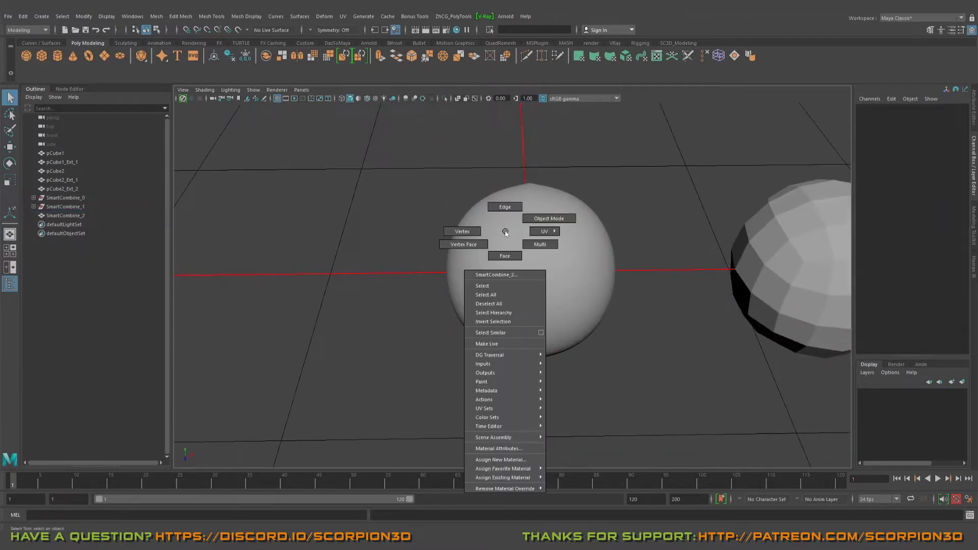
pyautogui.keyDown('alt'); pyautogui.moveTo(505, 230); pyautogui.dragTo(533, 308); pyautogui.keyUp('alt')
pyautogui.click(527, 276)
pyautogui.keyDown('alt'); pyautogui.moveTo(532, 307); pyautogui.dragTo(659, 346, button='right'); pyautogui.keyUp('alt')
pyautogui.click(659, 347)
pyautogui.keyDown('alt'); pyautogui.moveTo(659, 346); pyautogui.dragTo(530, 286); pyautogui.keyUp('alt')
pyautogui.click(537, 290)
pyautogui.press('F9')
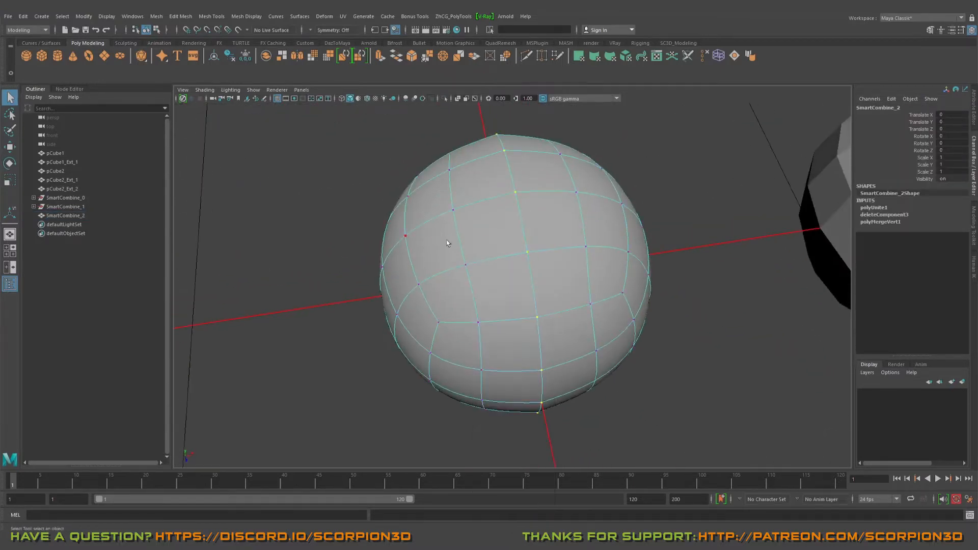
# Step: Try moving a single vertex on the smoothed sphere's centre seam and undo the move
pyautogui.press('w')
pyautogui.scroll(3, 544, 280)
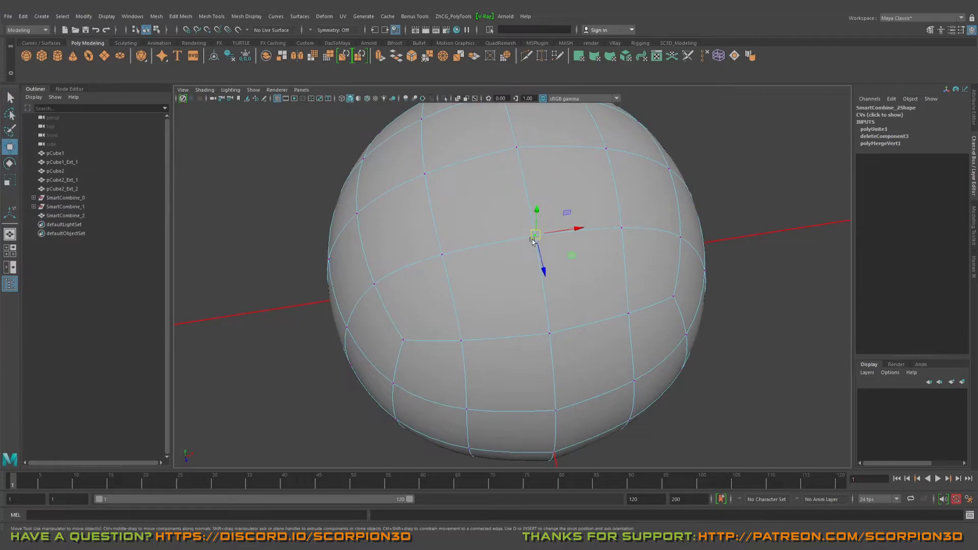
pyautogui.moveTo(570, 258); pyautogui.dragTo(519, 298, button='middle')
pyautogui.hotkey('ctrl', 'z')
# Step: Turn off the sphere's smooth preview, try moving the same seam vertex in the XZ plane and undo the move
pyautogui.press('1')
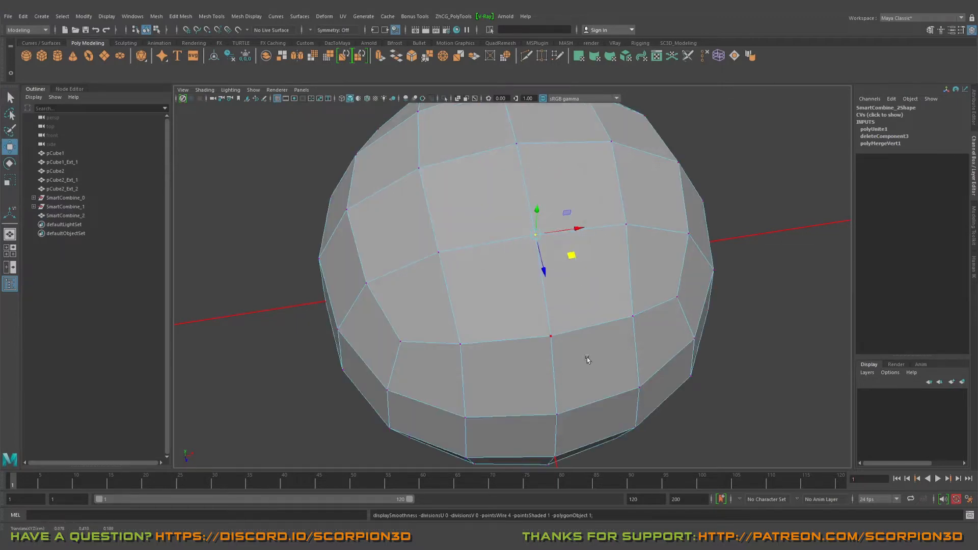
pyautogui.scroll(-3, 556, 320)
pyautogui.scroll(2, 556, 319)
pyautogui.keyDown('alt'); pyautogui.moveTo(556, 319); pyautogui.dragTo(622, 218); pyautogui.keyUp('alt')
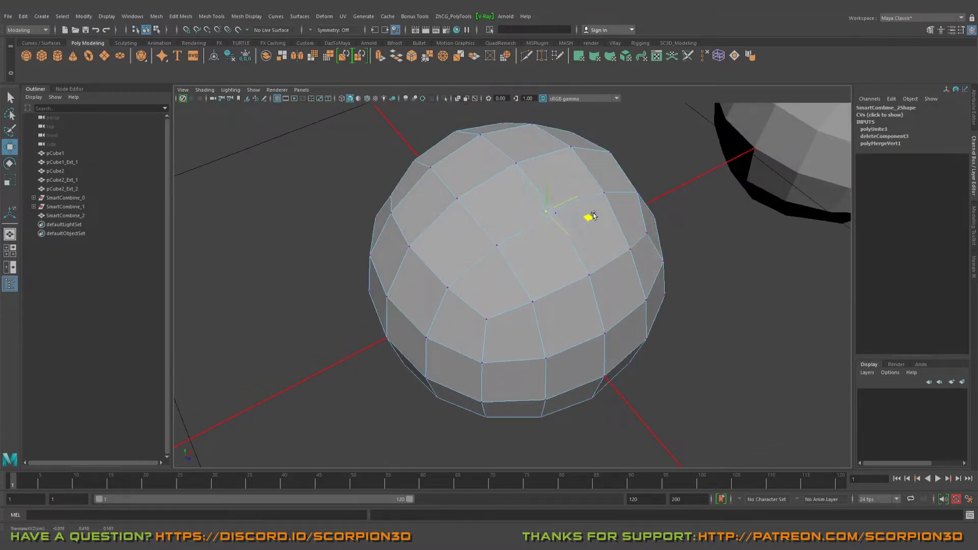
pyautogui.moveTo(589, 216)
pyautogui.mouseDown(button='middle')
pyautogui.moveTo(620, 181)
pyautogui.moveTo(620, 246)
pyautogui.moveTo(651, 201)
pyautogui.moveTo(600, 219)
pyautogui.mouseUp(button='middle')
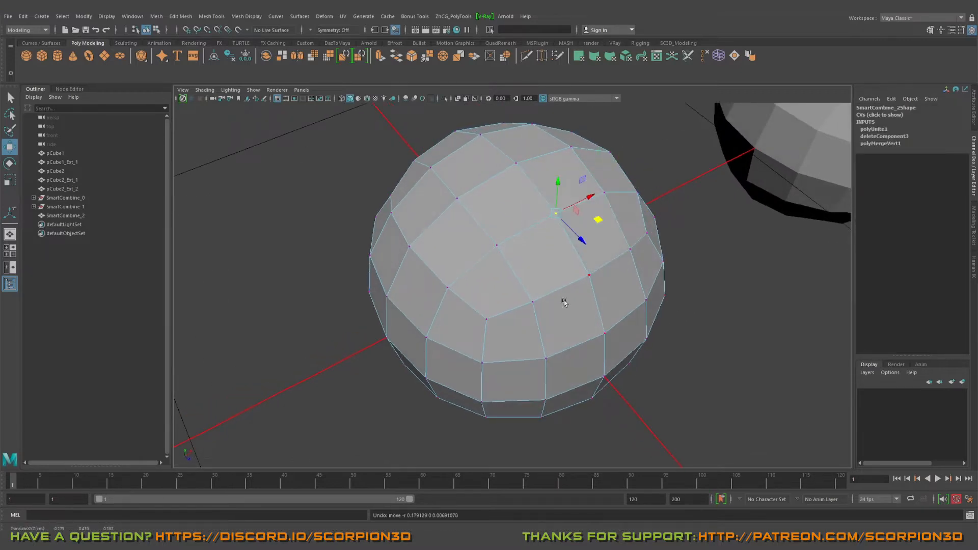
# Step: Return the combined sphere to object mode and reselect it
pyautogui.press('q')
pyautogui.keyDown('alt'); pyautogui.moveTo(600, 218); pyautogui.dragTo(508, 230); pyautogui.keyUp('alt')
pyautogui.press('F8')
pyautogui.keyDown('alt'); pyautogui.moveTo(603, 219); pyautogui.dragTo(535, 332); pyautogui.keyUp('alt')
pyautogui.click(680, 303)
pyautogui.click(535, 331)
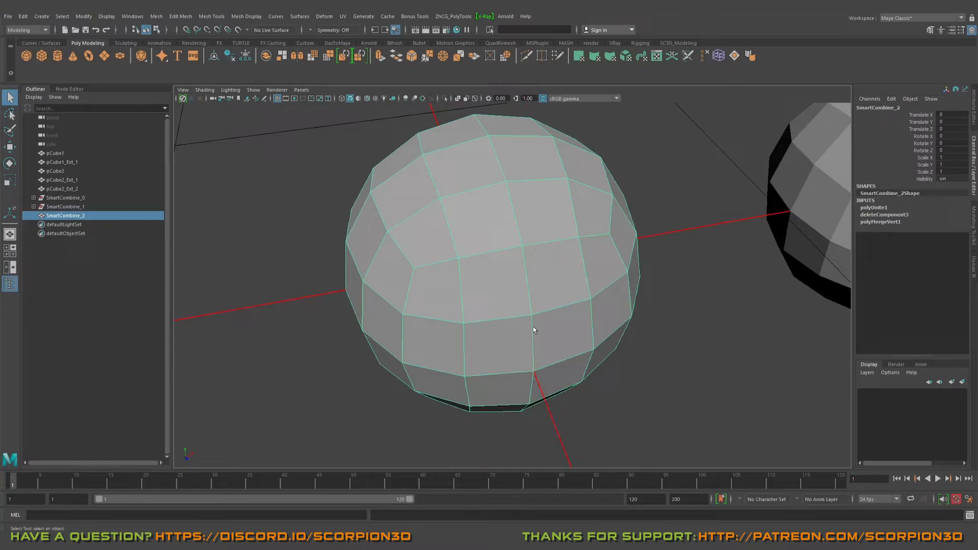
# Step: Compare the sphere with smooth preview on and off, leave it smoothed and deselected, and examine its centre seam
pyautogui.press('3')
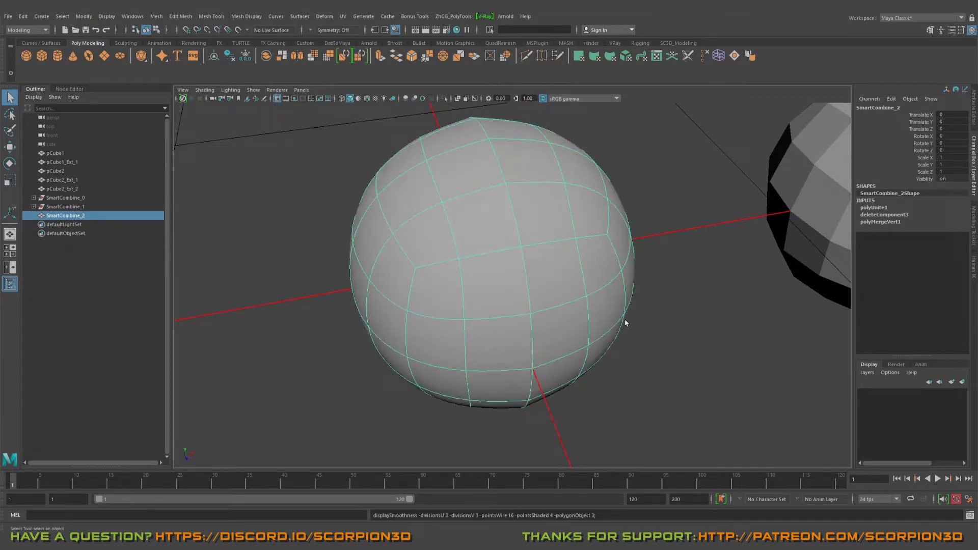
pyautogui.click(638, 324)
pyautogui.click(571, 303)
pyautogui.press('1')
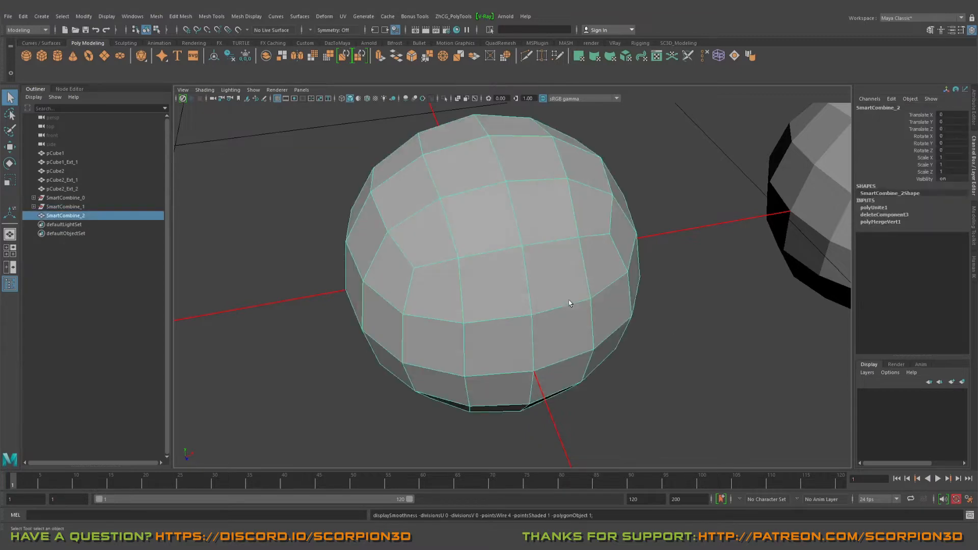
pyautogui.press('3')
pyautogui.press('1')
pyautogui.press('3')
pyautogui.click(634, 306)
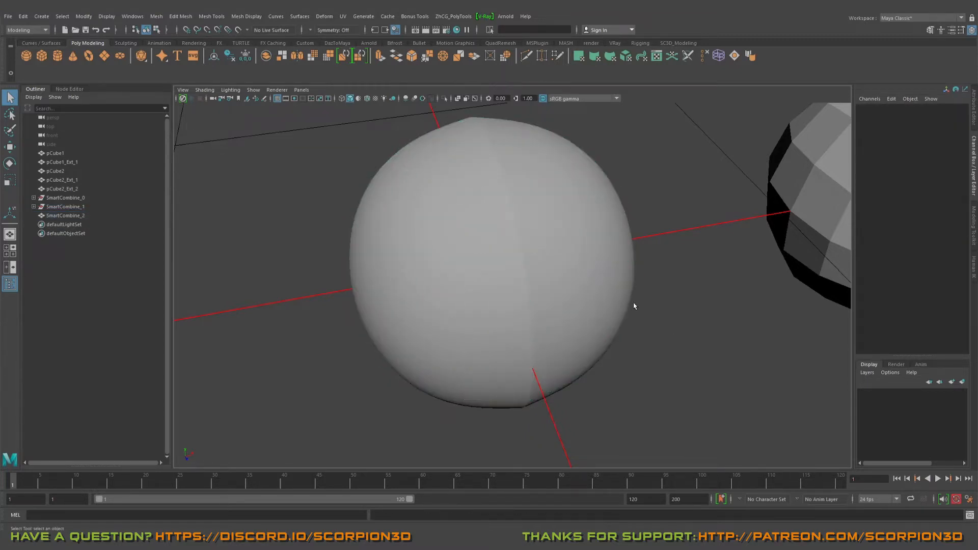
pyautogui.keyDown('alt'); pyautogui.moveTo(635, 306); pyautogui.dragTo(551, 288); pyautogui.keyUp('alt')
pyautogui.keyDown('alt'); pyautogui.moveTo(551, 288); pyautogui.dragTo(598, 316, button='right'); pyautogui.keyUp('alt')
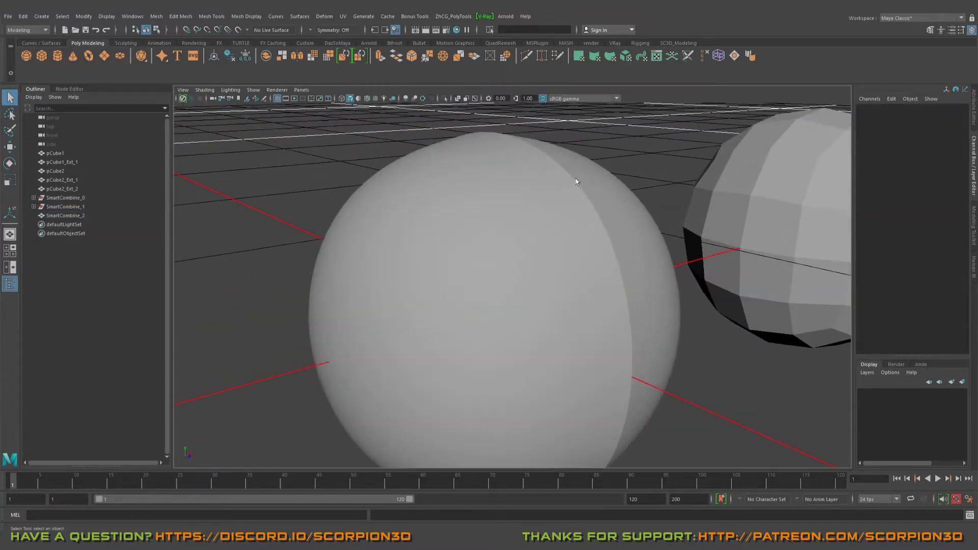
pyautogui.keyDown('alt'); pyautogui.moveTo(533, 148); pyautogui.dragTo(499, 164); pyautogui.keyUp('alt')
# Step: Switch the smoothed sphere to vertex component mode and box-select the vertices along its centre seam
pyautogui.click(531, 268)
pyautogui.rightClick(516, 229)
pyautogui.click(472, 227)
pyautogui.moveTo(481, 131); pyautogui.dragTo(541, 406)
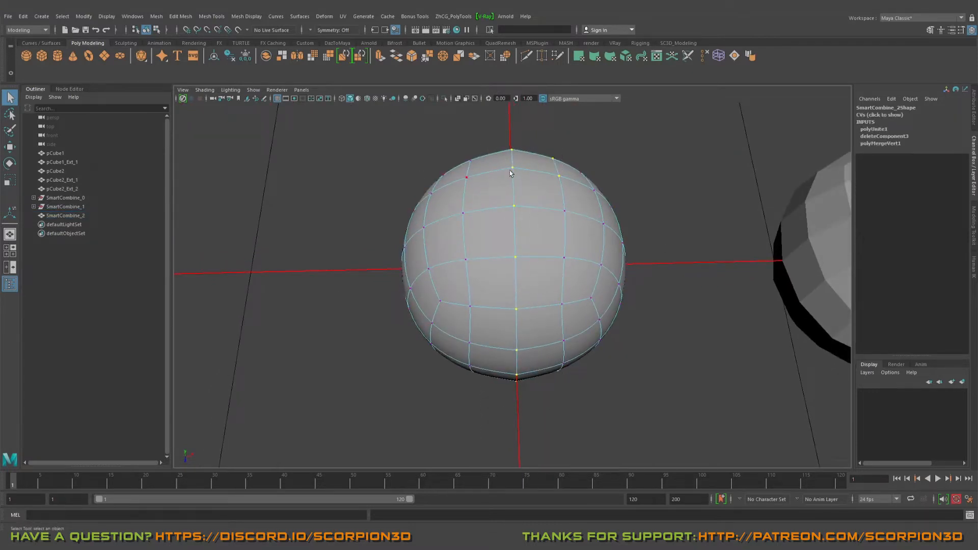
# Step: Select the sphere's vertices except those in its lower area and merge them with a distance threshold of 0.01
pyautogui.moveTo(261, 115); pyautogui.dragTo(702, 348)
pyautogui.keyDown('ctrl'); pyautogui.moveTo(352, 305); pyautogui.dragTo(776, 475); pyautogui.keyUp('ctrl')
pyautogui.keyDown('ctrl'); pyautogui.moveTo(387, 274); pyautogui.dragTo(683, 428); pyautogui.keyUp('ctrl')
pyautogui.keyDown('alt'); pyautogui.moveTo(579, 356); pyautogui.dragTo(579, 349); pyautogui.keyUp('alt')
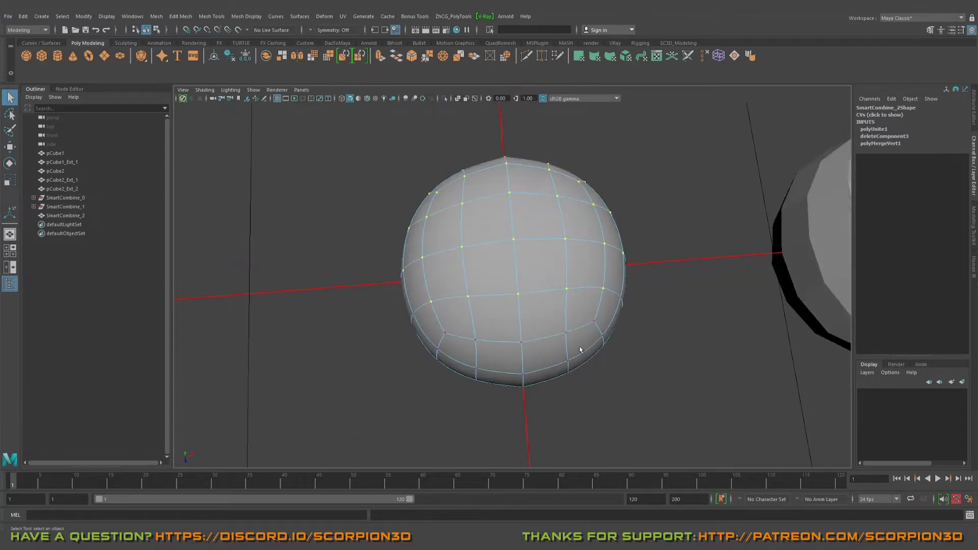
pyautogui.keyDown('shift'); pyautogui.moveTo(540, 285); pyautogui.dragTo(584, 243, button='right'); pyautogui.keyUp('shift')
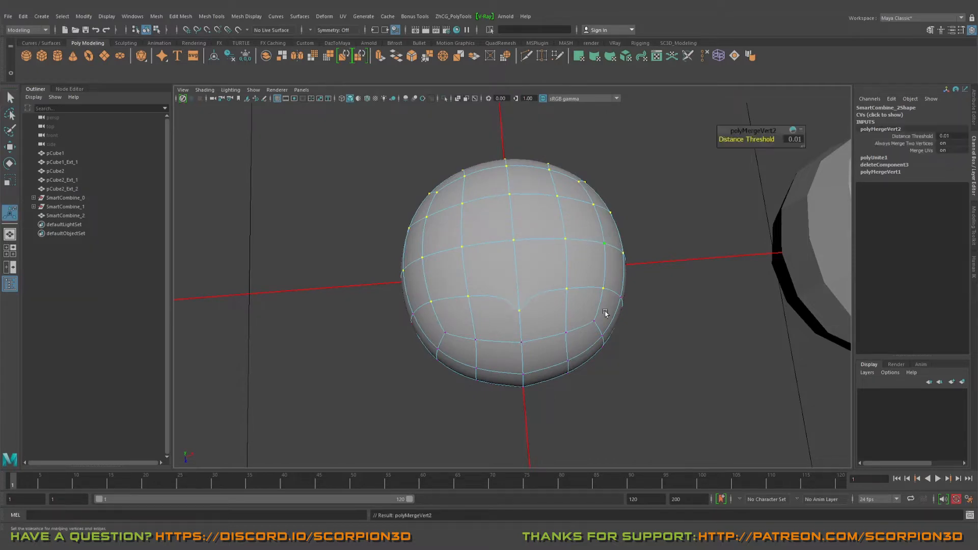
# Step: Return the sphere to object mode, deselect it and examine the centre seam's shading up close
pyautogui.keyDown('alt'); pyautogui.moveTo(604, 308); pyautogui.dragTo(646, 347); pyautogui.keyUp('alt')
pyautogui.click(651, 354)
pyautogui.moveTo(504, 244); pyautogui.dragTo(541, 225, button='right')
pyautogui.press('q')
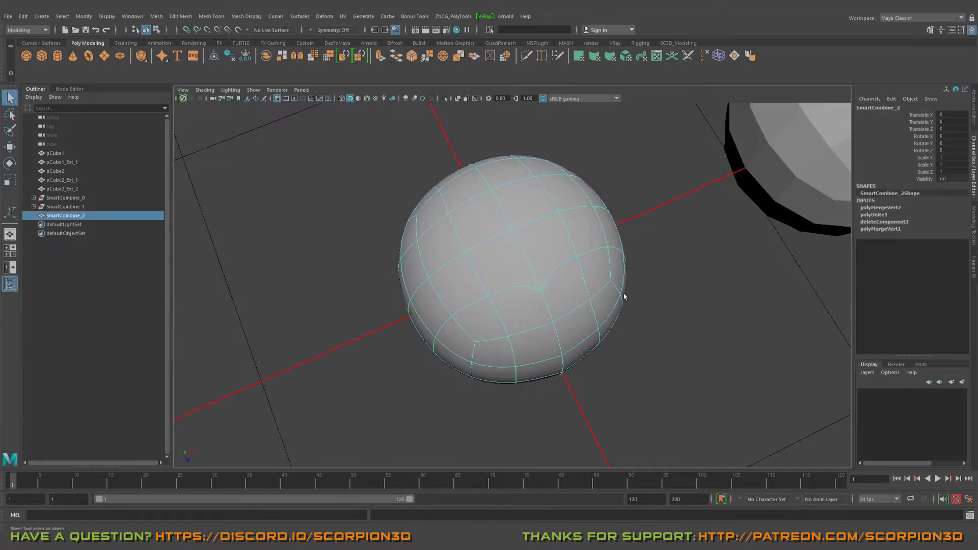
pyautogui.click(665, 321)
pyautogui.keyDown('alt'); pyautogui.moveTo(623, 293); pyautogui.dragTo(570, 267); pyautogui.keyUp('alt')
pyautogui.scroll(3, 587, 304)
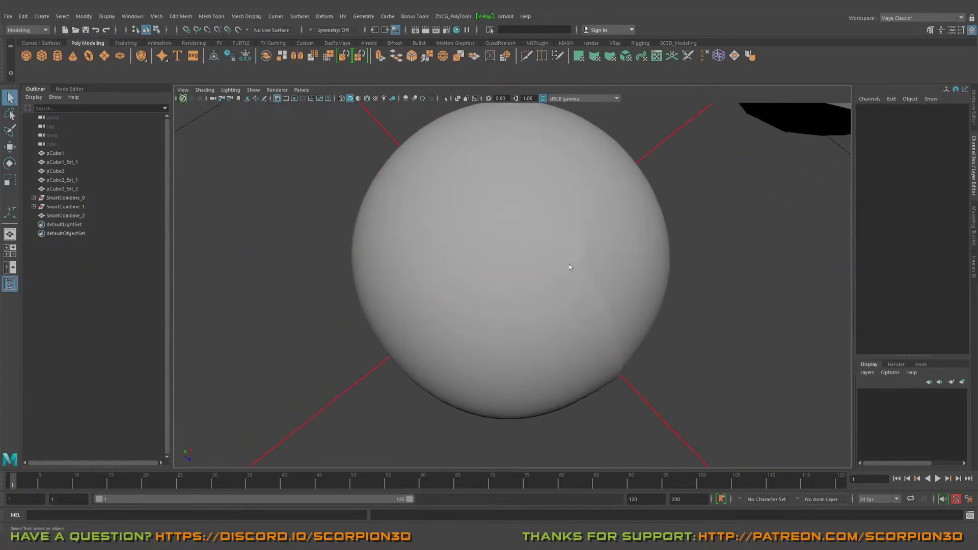
# Step: Switch the sphere to vertex mode, try moving a centre seam vertex and undo the move
pyautogui.click(604, 334)
pyautogui.keyDown('alt'); pyautogui.moveTo(606, 339); pyautogui.dragTo(579, 283); pyautogui.keyUp('alt')
pyautogui.press('F9')
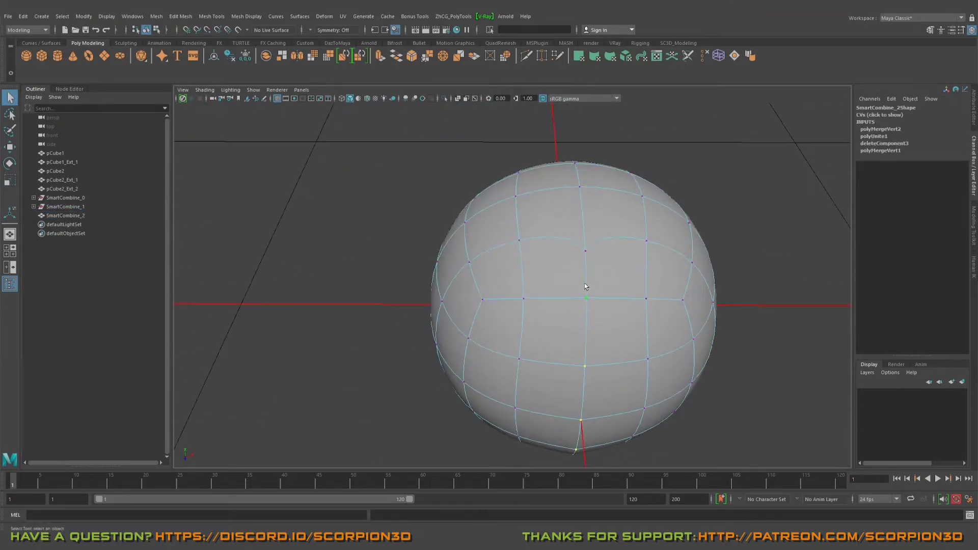
pyautogui.press('w')
pyautogui.moveTo(618, 318); pyautogui.dragTo(524, 345)
pyautogui.hotkey('ctrl', 'z')
pyautogui.press('q')
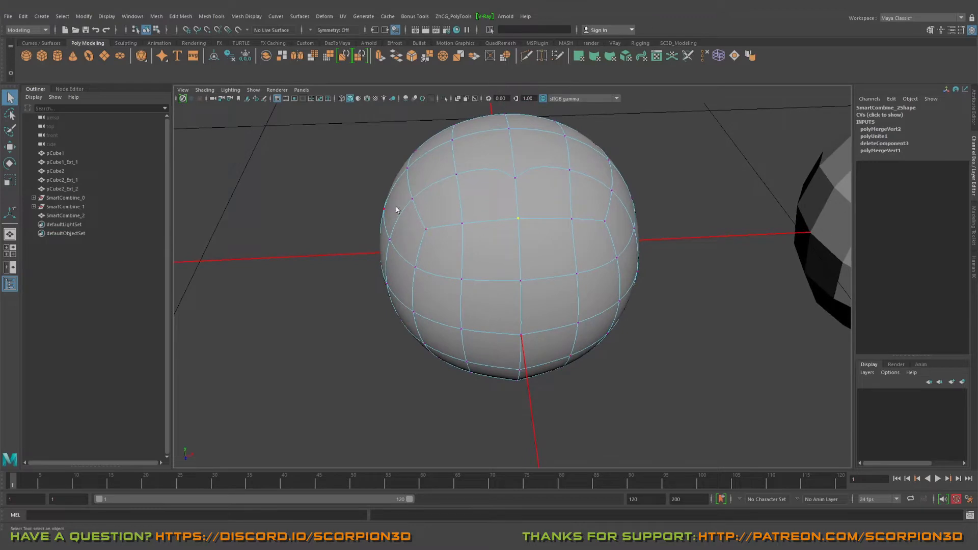
# Step: Enable the Poly Count heads-up display in the viewport
pyautogui.keyDown('alt'); pyautogui.moveTo(393, 245); pyautogui.dragTo(505, 261); pyautogui.keyUp('alt')
pyautogui.click(106, 17)
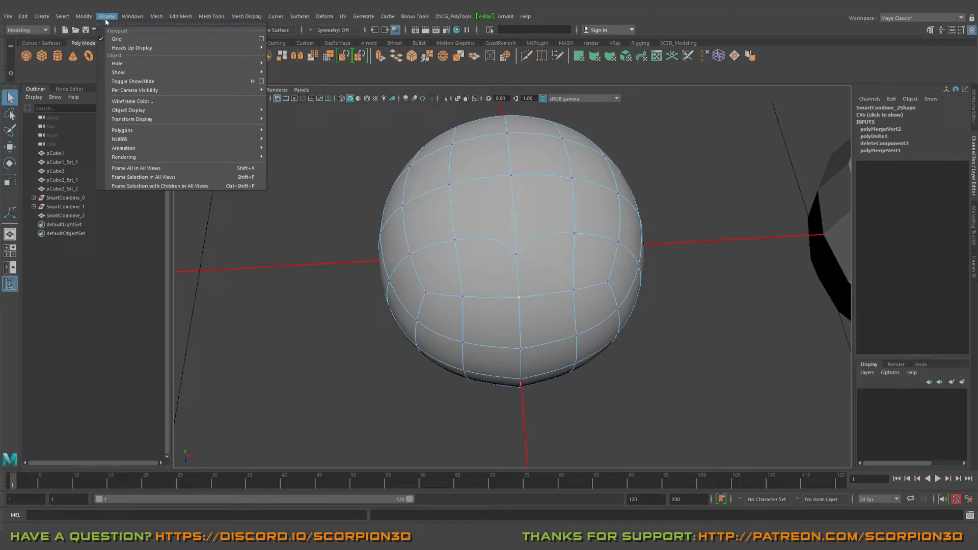
pyautogui.moveTo(112, 49)
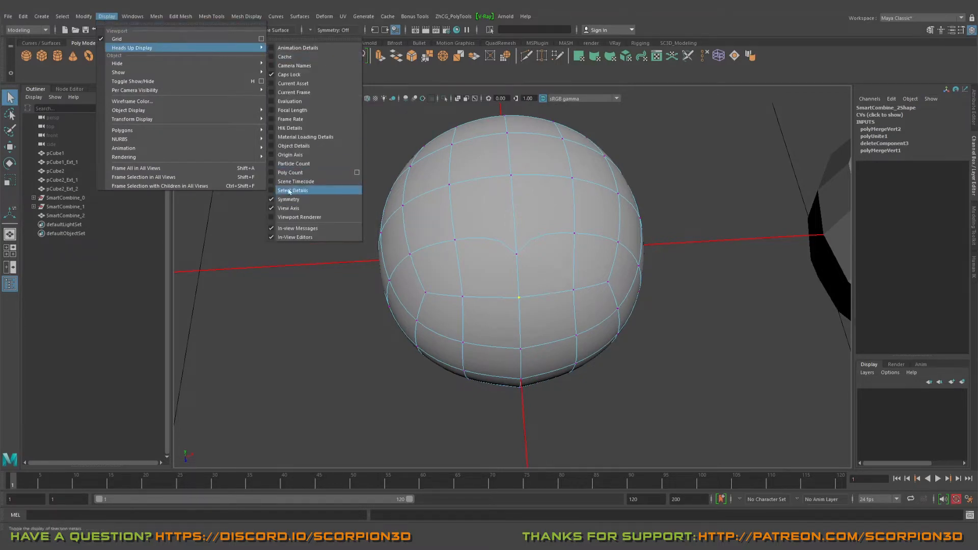
pyautogui.click(286, 172)
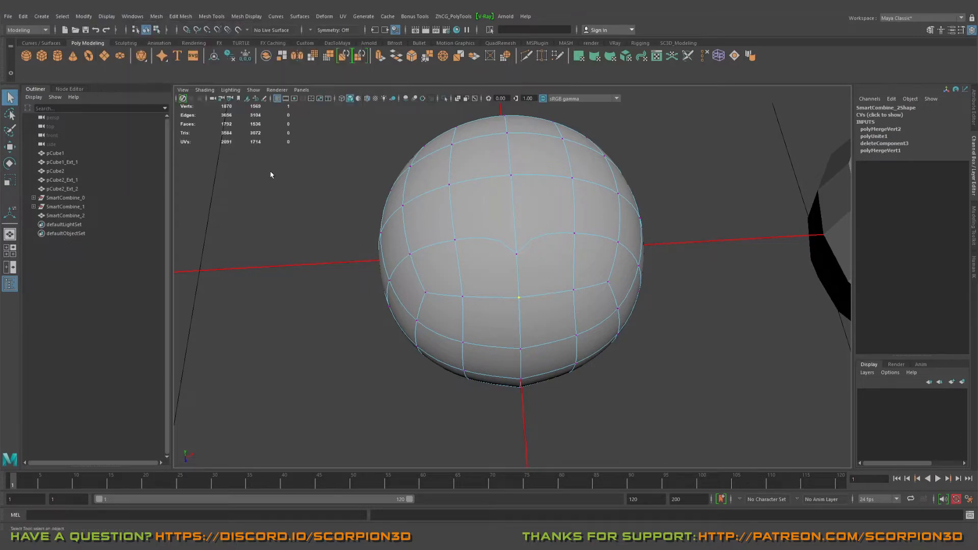
# Step: Review where Poly Count sits among the heads-up display options, dismiss them and deselect the seam vertex
pyautogui.keyDown('alt'); pyautogui.moveTo(345, 295); pyautogui.dragTo(394, 290); pyautogui.keyUp('alt')
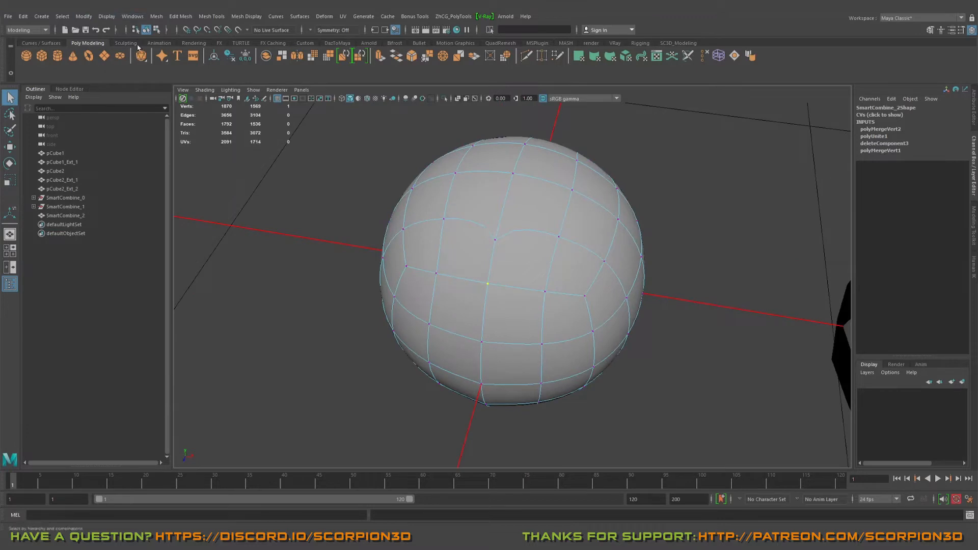
pyautogui.click(114, 17)
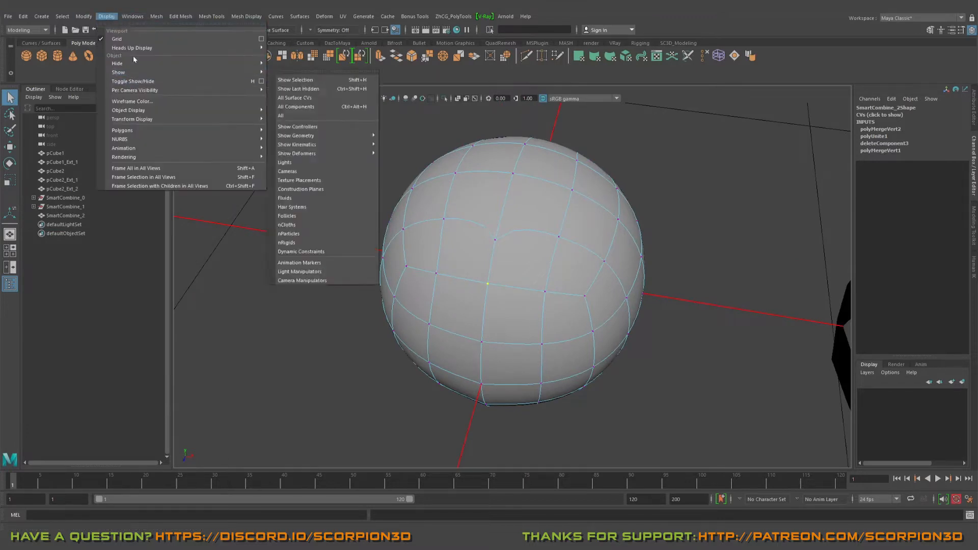
pyautogui.moveTo(136, 47)
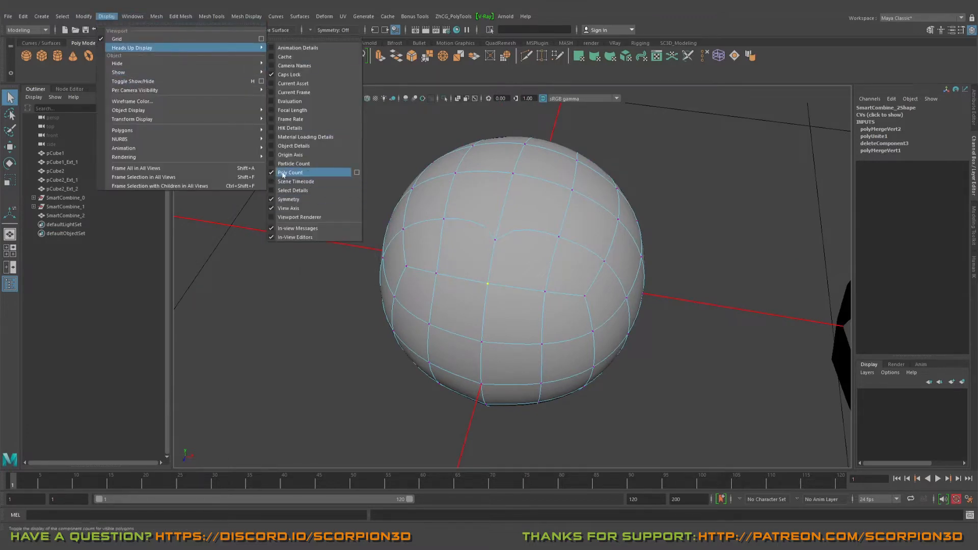
pyautogui.click(314, 306)
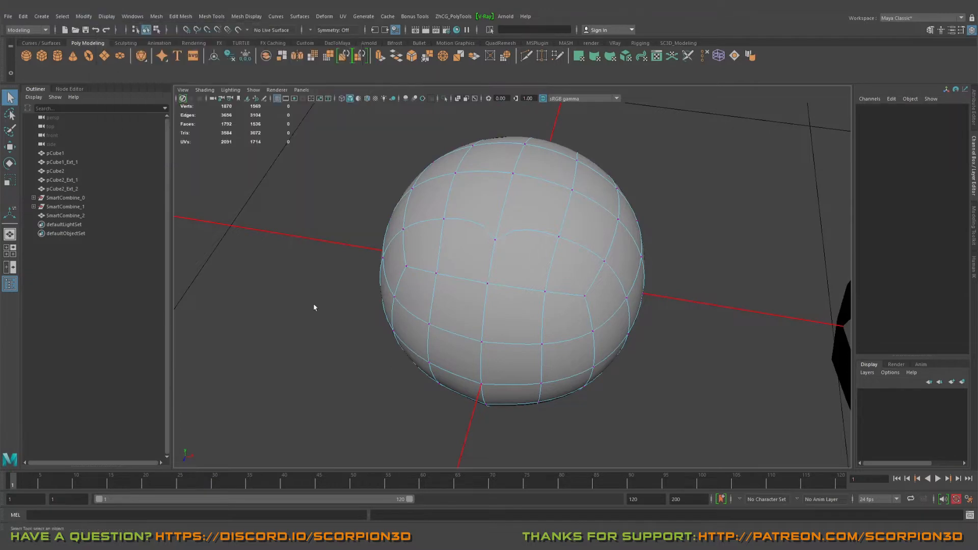
# Step: Box-select all of the sphere's vertices and the centre seam vertices to check the selected vertex counts
pyautogui.keyDown('alt'); pyautogui.moveTo(315, 306); pyautogui.dragTo(358, 256); pyautogui.keyUp('alt')
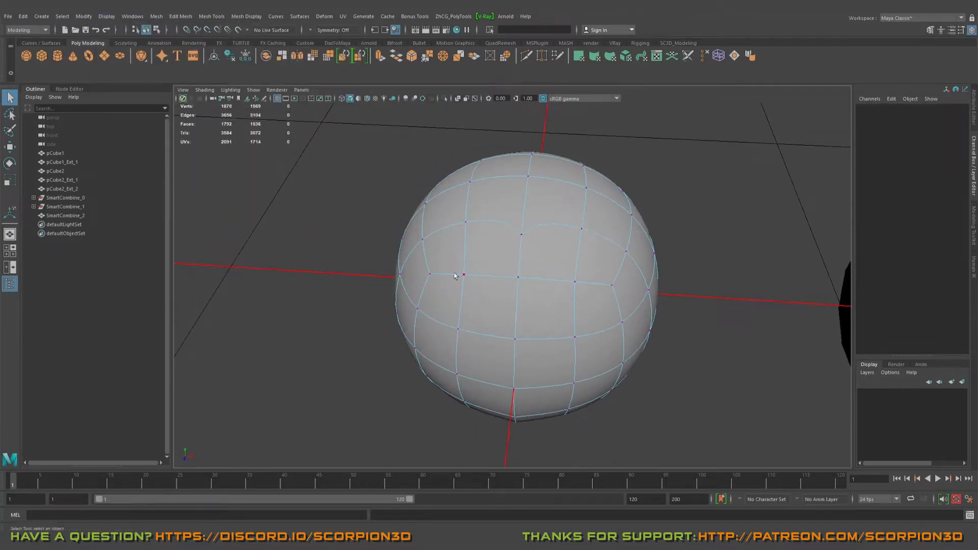
pyautogui.keyDown('alt'); pyautogui.moveTo(455, 275); pyautogui.dragTo(445, 264); pyautogui.keyUp('alt')
pyautogui.moveTo(329, 147); pyautogui.dragTo(764, 494)
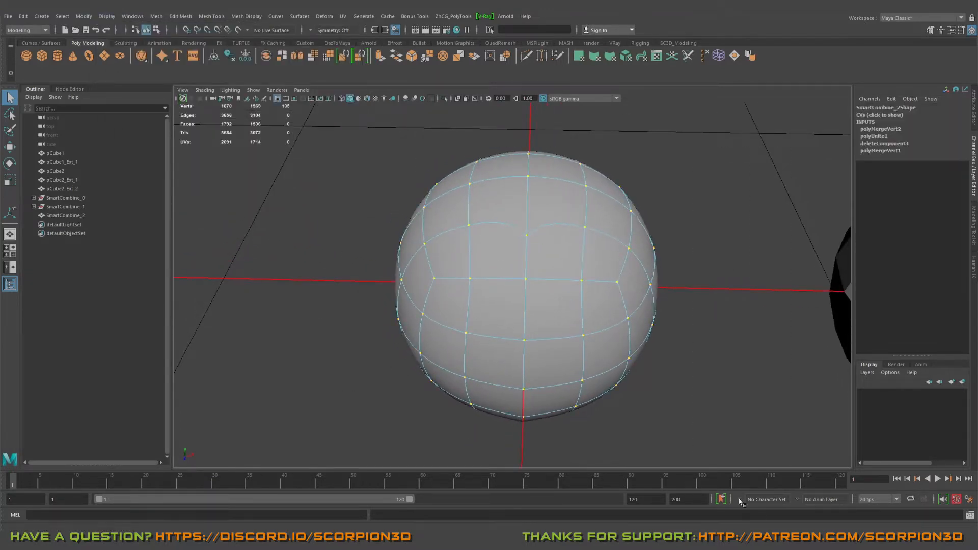
pyautogui.keyDown('alt'); pyautogui.moveTo(477, 319); pyautogui.dragTo(538, 304); pyautogui.keyUp('alt')
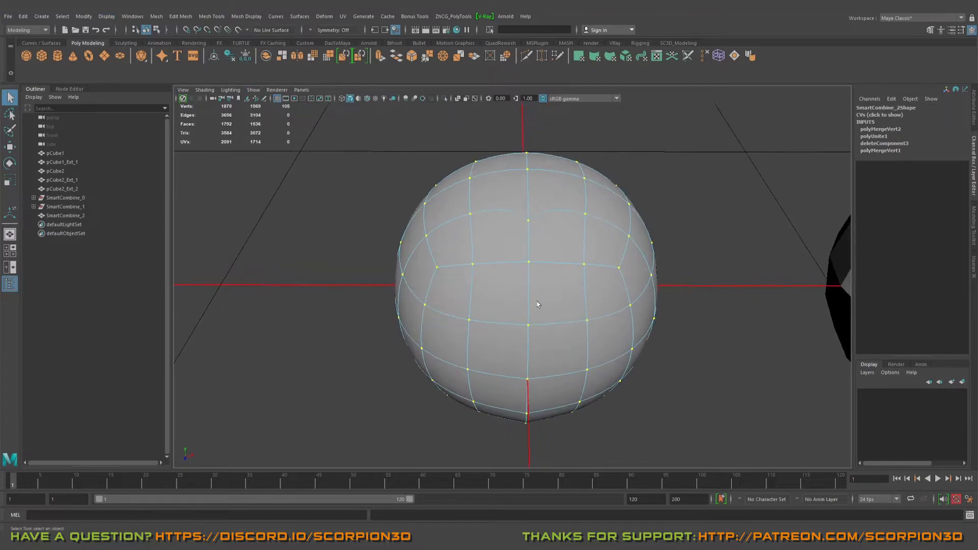
pyautogui.moveTo(505, 131); pyautogui.dragTo(562, 458)
pyautogui.keyDown('alt'); pyautogui.moveTo(524, 311); pyautogui.dragTo(555, 263); pyautogui.keyUp('alt')
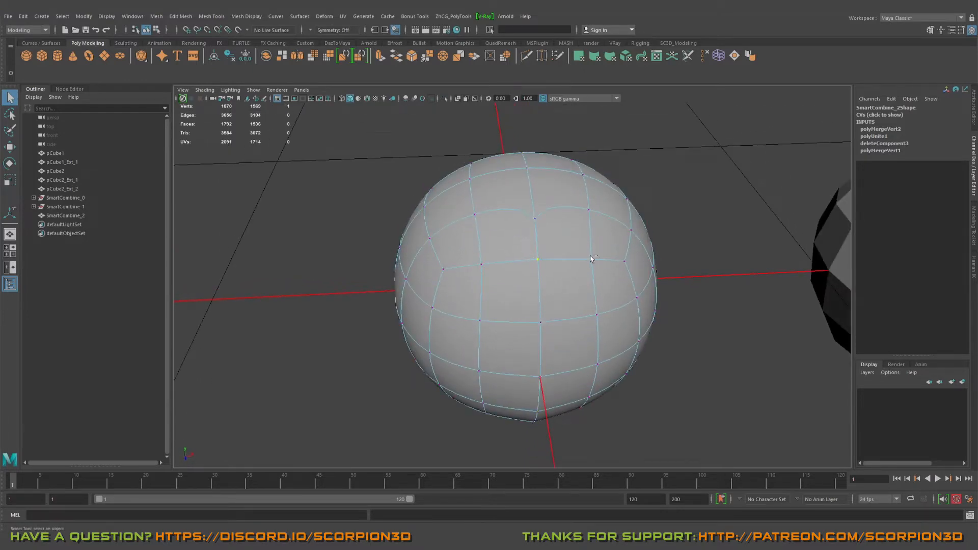
# Step: Undo the vertex selections and the vertex merge, back to the combined sphere selected in object mode
pyautogui.hotkey('ctrl', 'z')
pyautogui.hotkey('ctrl', 'z')
pyautogui.hotkey('ctrl', 'z')
pyautogui.hotkey('ctrl', 'z')
pyautogui.hotkey('ctrl', 'z')
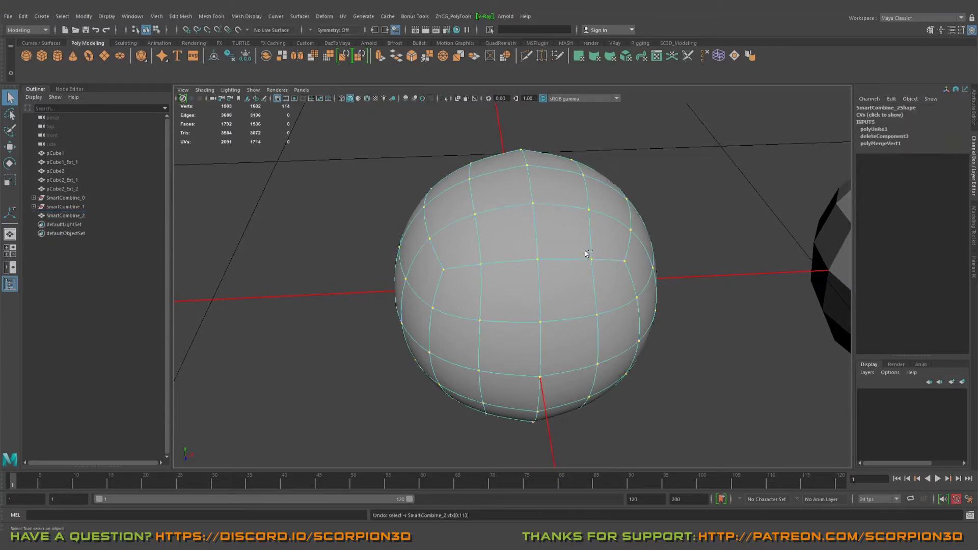
pyautogui.hotkey('ctrl', 'z')
pyautogui.hotkey('ctrl', 'z')
pyautogui.hotkey('ctrl', 'z')
pyautogui.hotkey('ctrl', 'z')
pyautogui.hotkey('ctrl', 'z')
pyautogui.hotkey('ctrl', 'z')
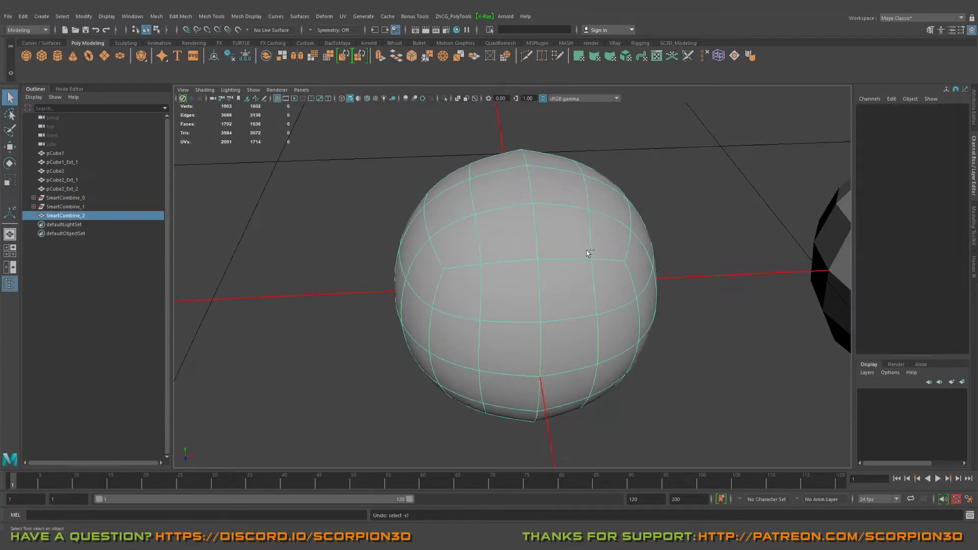
pyautogui.hotkey('ctrl', 'z')
pyautogui.hotkey('ctrl', 'z')
pyautogui.hotkey('ctrl', 'z')
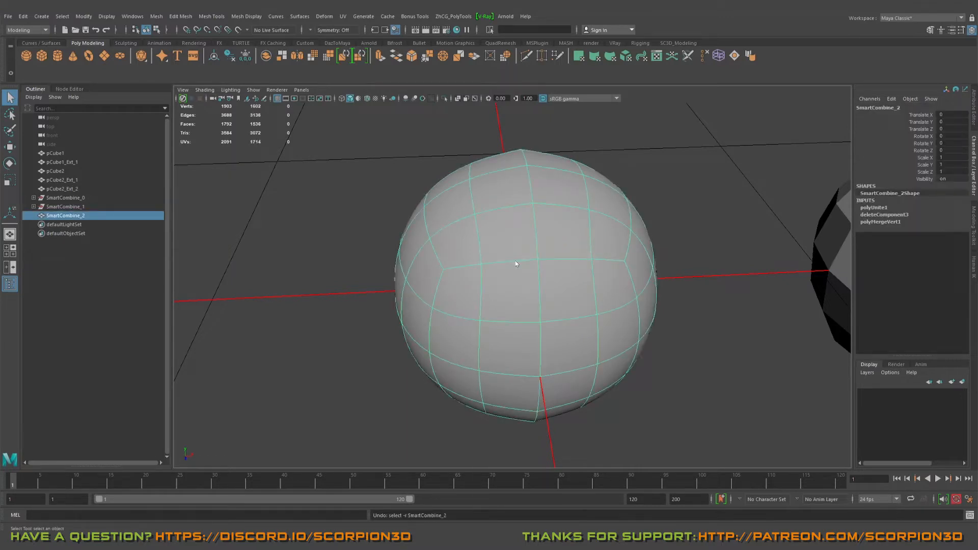
# Step: Delete the face loop on the mirrored side of the centre seam and the detached shell remaining beyond it
pyautogui.press('F11')
pyautogui.click(512, 286)
pyautogui.keyDown('shift'); pyautogui.doubleClick(489, 254); pyautogui.keyUp('shift')
pyautogui.press('Delete')
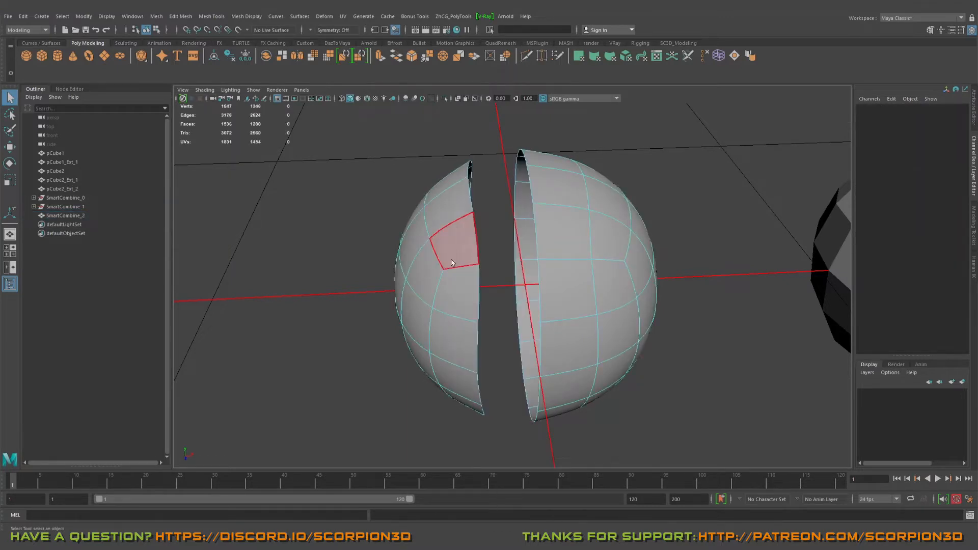
pyautogui.doubleClick(451, 262)
pyautogui.press('Delete')
# Step: Return the remaining half-sphere to object mode and delete its construction history
pyautogui.moveTo(561, 251); pyautogui.dragTo(646, 215, button='right')
pyautogui.press('w')
pyautogui.keyDown('alt'); pyautogui.moveTo(534, 249); pyautogui.dragTo(573, 237); pyautogui.keyUp('alt')
pyautogui.press('q')
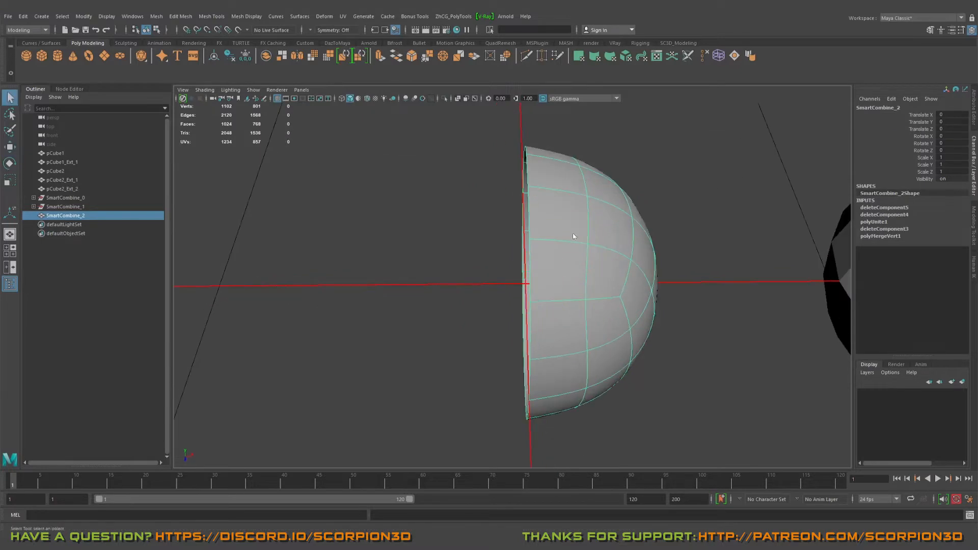
pyautogui.click(229, 56)
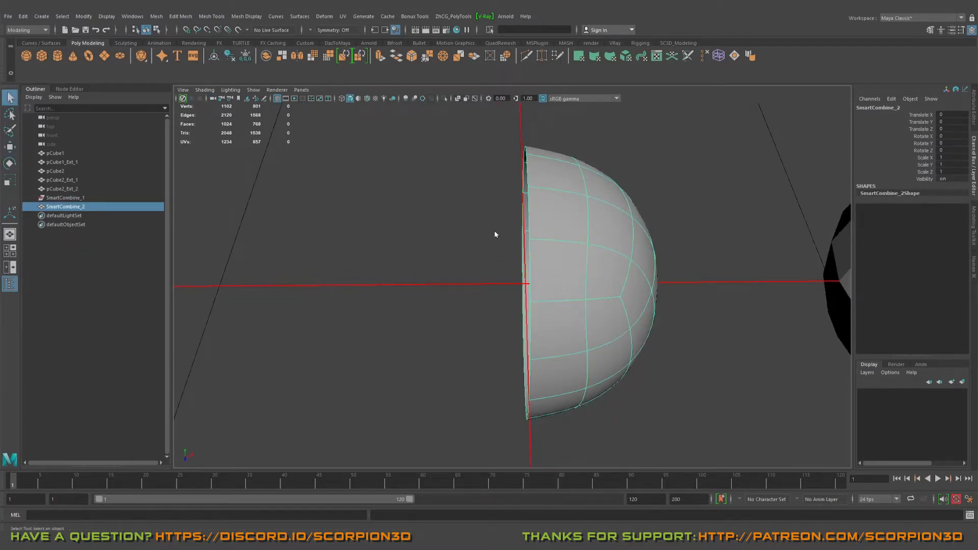
# Step: Turn off the half-sphere's smooth preview, switch to edge mode and select its entire open border edge loop
pyautogui.press('1')
pyautogui.keyDown('alt'); pyautogui.moveTo(484, 220); pyautogui.dragTo(565, 185); pyautogui.keyUp('alt')
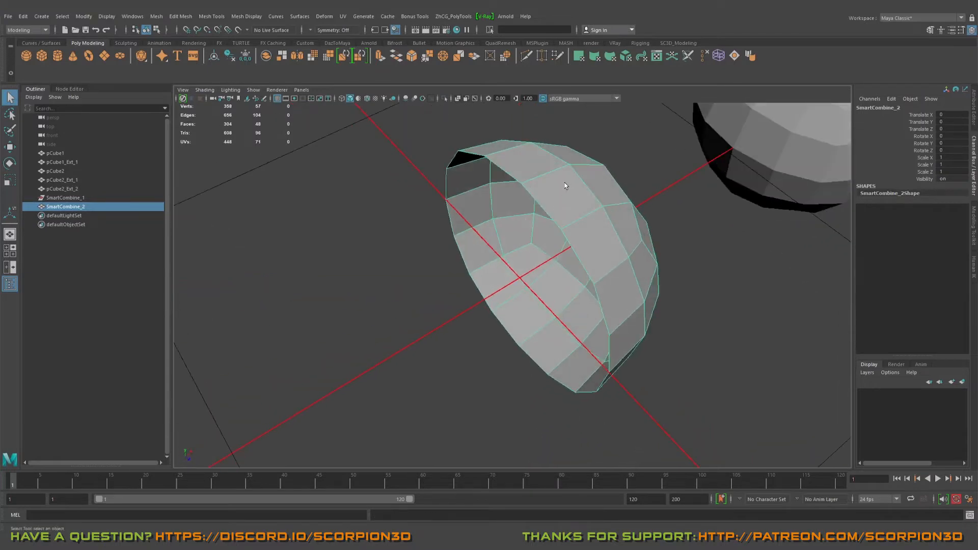
pyautogui.moveTo(543, 187); pyautogui.dragTo(544, 162, button='right')
pyautogui.doubleClick(542, 205)
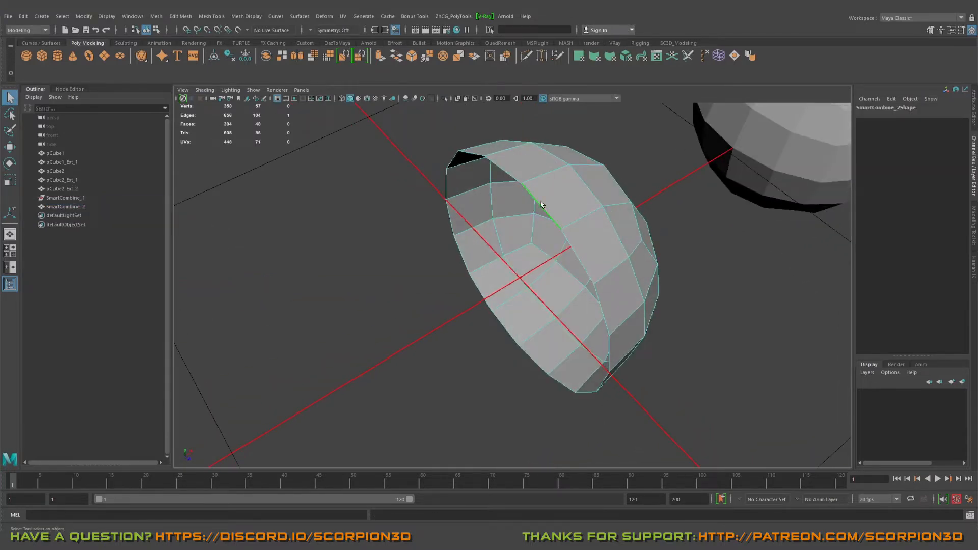
pyautogui.moveTo(480, 242)
pyautogui.keyDown('alt'); pyautogui.mouseDown()
pyautogui.moveTo(511, 243)
pyautogui.moveTo(480, 245)
pyautogui.moveTo(489, 244)
pyautogui.mouseUp(); pyautogui.keyUp('alt')
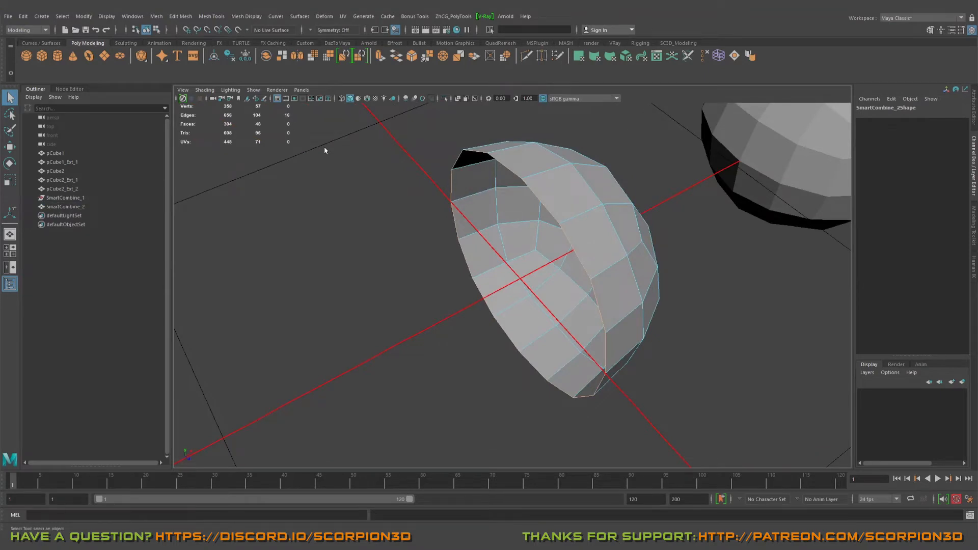
# Step: Turn on the half-sphere's smooth preview and examine the selected open border from several angles
pyautogui.keyDown('alt'); pyautogui.moveTo(325, 150); pyautogui.dragTo(512, 204); pyautogui.keyUp('alt')
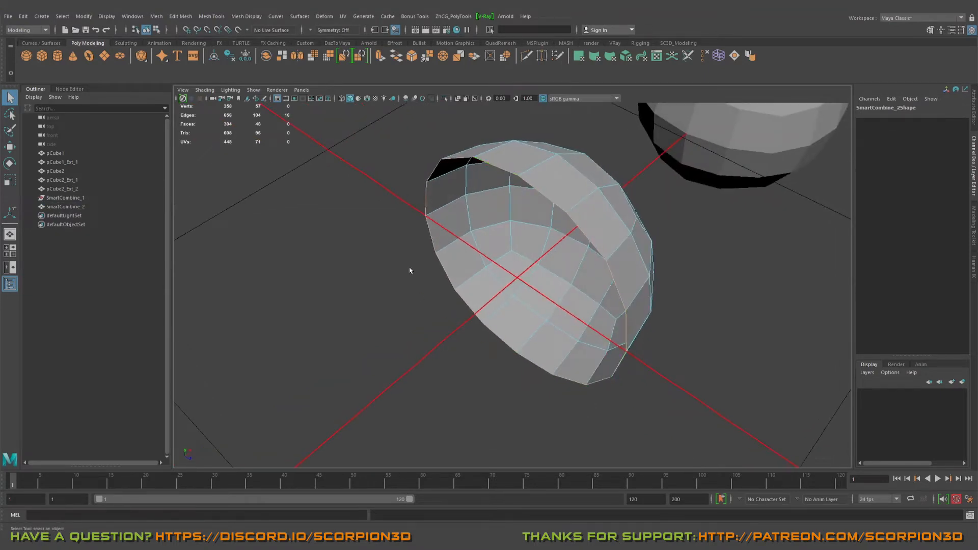
pyautogui.keyDown('alt'); pyautogui.moveTo(484, 168); pyautogui.dragTo(486, 176, button='middle'); pyautogui.keyUp('alt')
pyautogui.press('3')
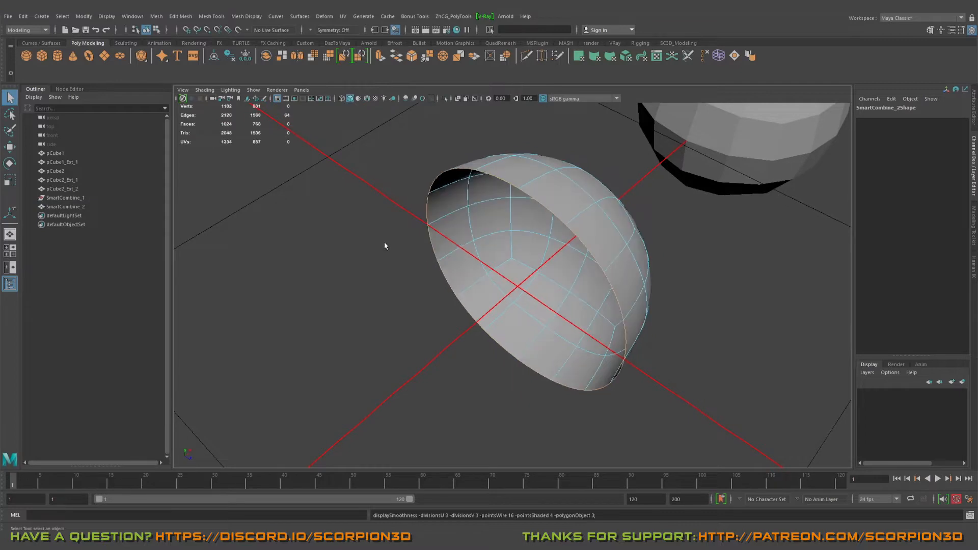
pyautogui.keyDown('alt'); pyautogui.moveTo(386, 219); pyautogui.dragTo(375, 134); pyautogui.keyUp('alt')
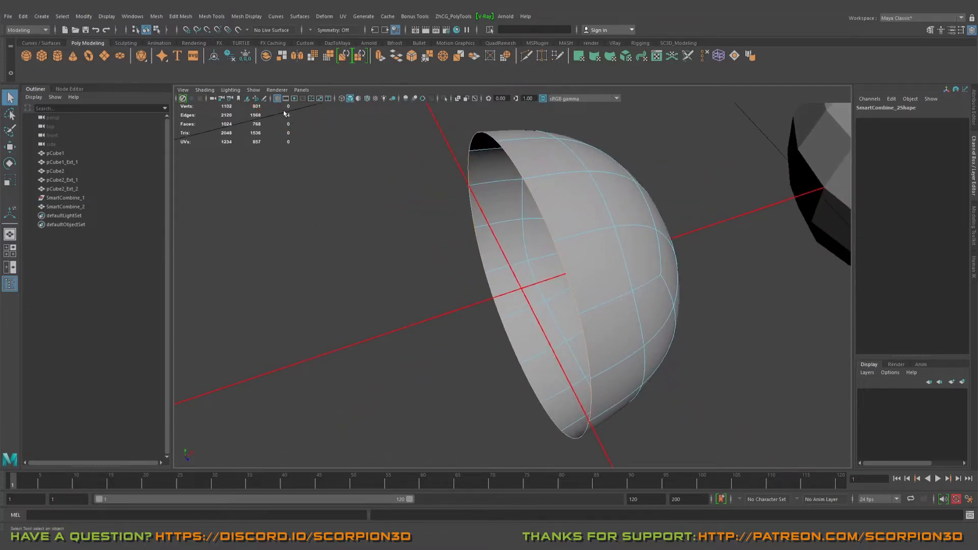
# Step: Turn off the half-sphere's smooth preview and convert the selected open border edges to a vertex selection
pyautogui.keyDown('alt'); pyautogui.moveTo(314, 202); pyautogui.dragTo(434, 190); pyautogui.keyUp('alt')
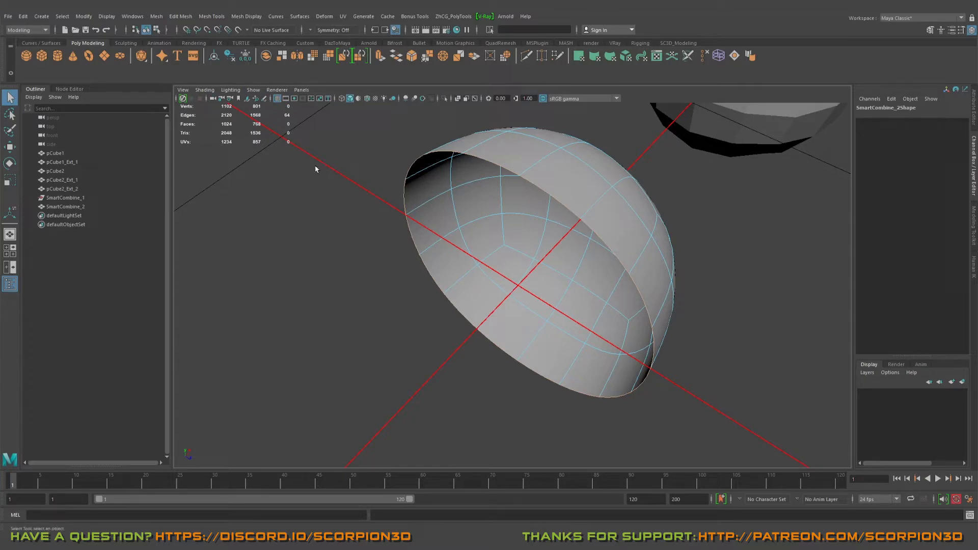
pyautogui.press('1')
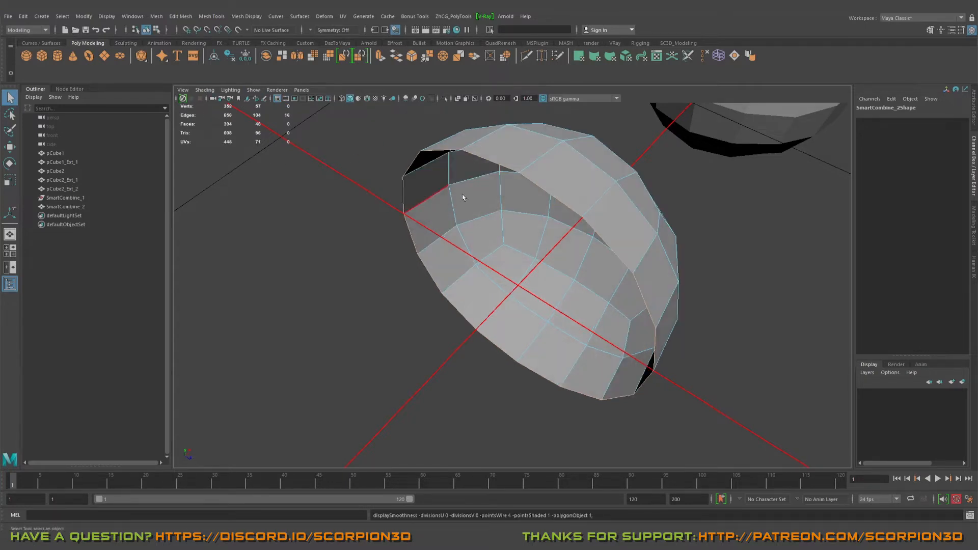
pyautogui.keyDown('alt'); pyautogui.moveTo(463, 197); pyautogui.dragTo(457, 206); pyautogui.keyUp('alt')
pyautogui.keyDown('alt'); pyautogui.moveTo(547, 242); pyautogui.dragTo(317, 153); pyautogui.keyUp('alt')
pyautogui.keyDown('alt'); pyautogui.moveTo(287, 120); pyautogui.dragTo(459, 158); pyautogui.keyUp('alt')
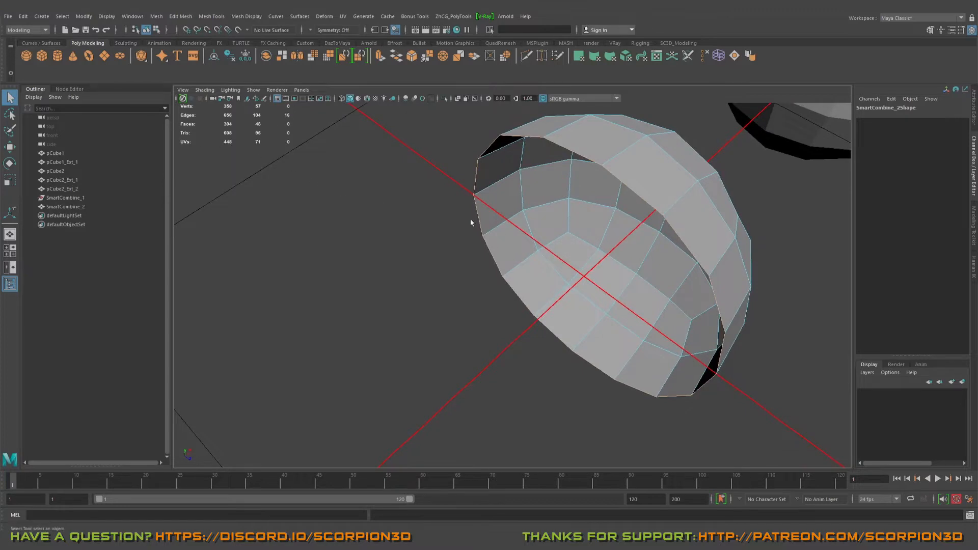
pyautogui.keyDown('alt'); pyautogui.moveTo(535, 191); pyautogui.dragTo(517, 184); pyautogui.keyUp('alt')
pyautogui.keyDown('ctrl'); pyautogui.moveTo(588, 142); pyautogui.dragTo(545, 143, button='right'); pyautogui.keyUp('ctrl')
pyautogui.keyDown('alt'); pyautogui.moveTo(580, 150); pyautogui.dragTo(557, 196); pyautogui.keyUp('alt')
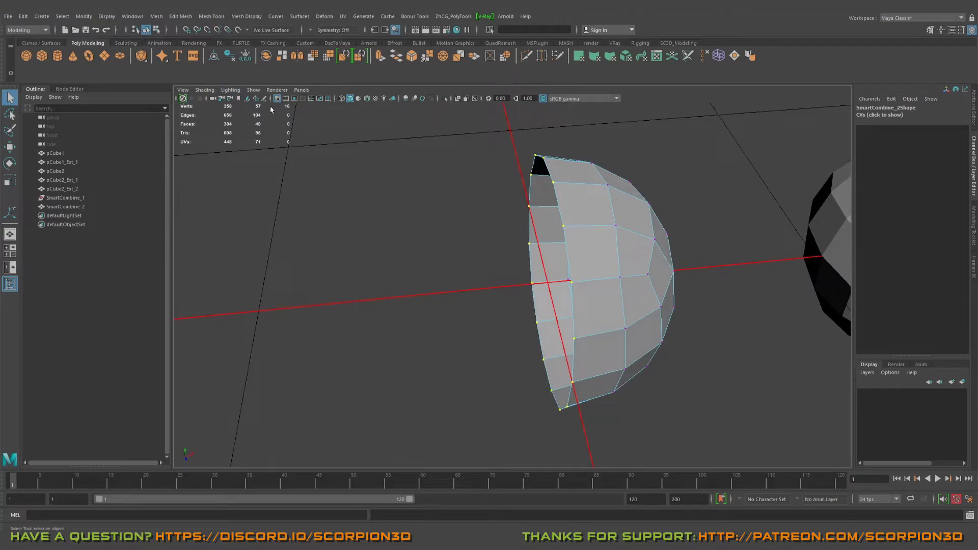
pyautogui.keyDown('alt'); pyautogui.moveTo(290, 107); pyautogui.dragTo(414, 218); pyautogui.keyUp('alt')
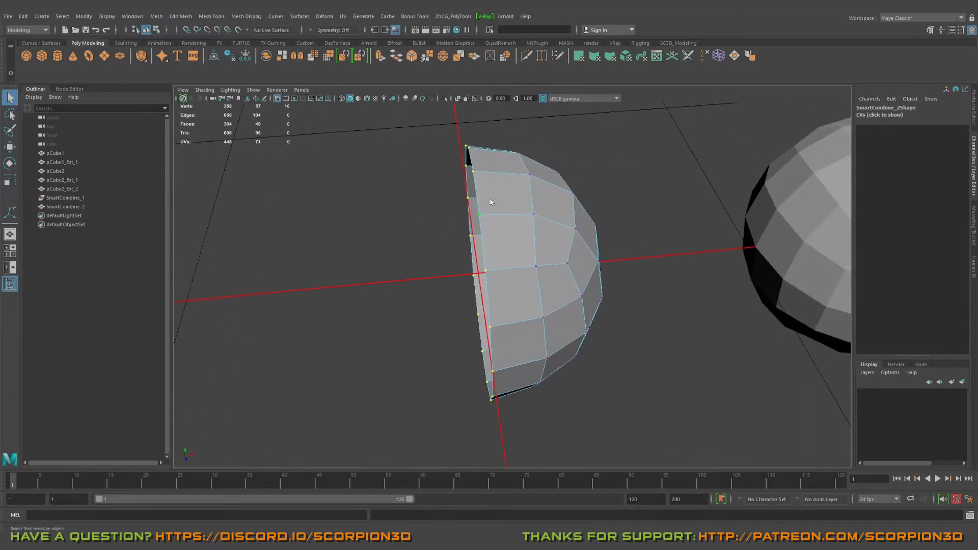
# Step: Return the half-sphere to object mode, duplicate it and set the duplicate's Scale X to -1
pyautogui.press('F8')
pyautogui.moveTo(490, 203)
pyautogui.keyDown('alt'); pyautogui.mouseDown()
pyautogui.moveTo(478, 200)
pyautogui.moveTo(501, 204)
pyautogui.mouseUp(); pyautogui.keyUp('alt')
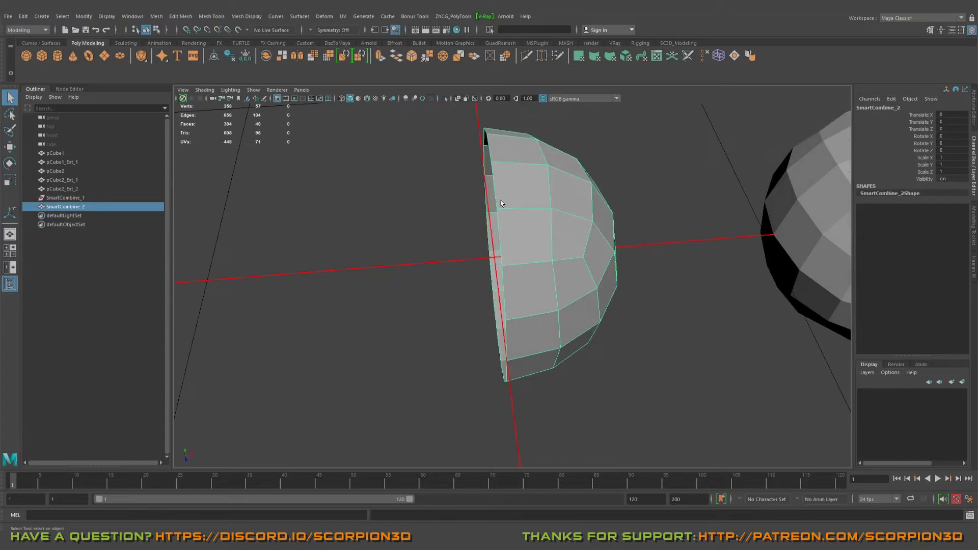
pyautogui.press('w')
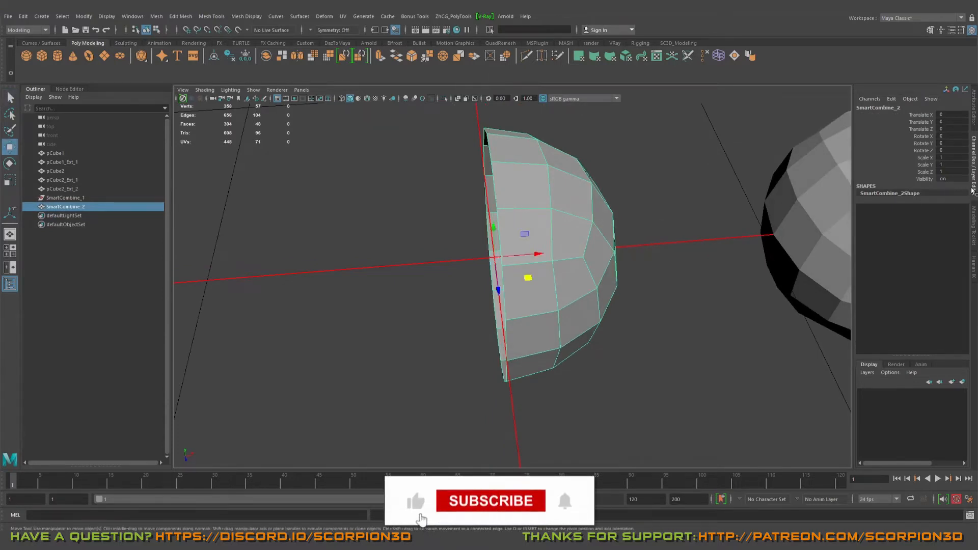
pyautogui.hotkey('ctrl', 'd')
pyautogui.write('-1')
pyautogui.press('Return')
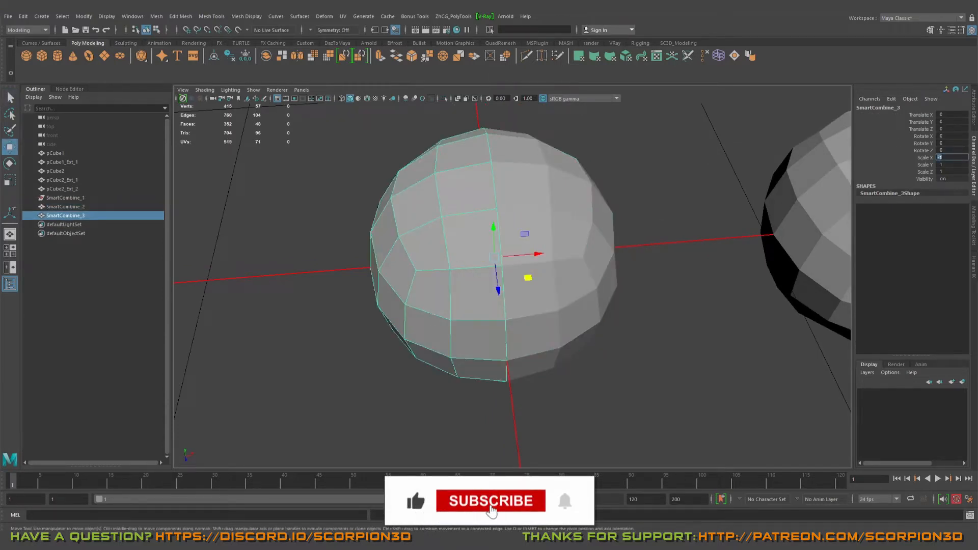
# Step: Select the half-sphere together with its mirrored duplicate and combine them into one mesh
pyautogui.keyDown('shift'); pyautogui.click(520, 187); pyautogui.keyUp('shift')
pyautogui.keyDown('alt'); pyautogui.moveTo(520, 188); pyautogui.dragTo(484, 199); pyautogui.keyUp('alt')
pyautogui.rightClick(494, 194)
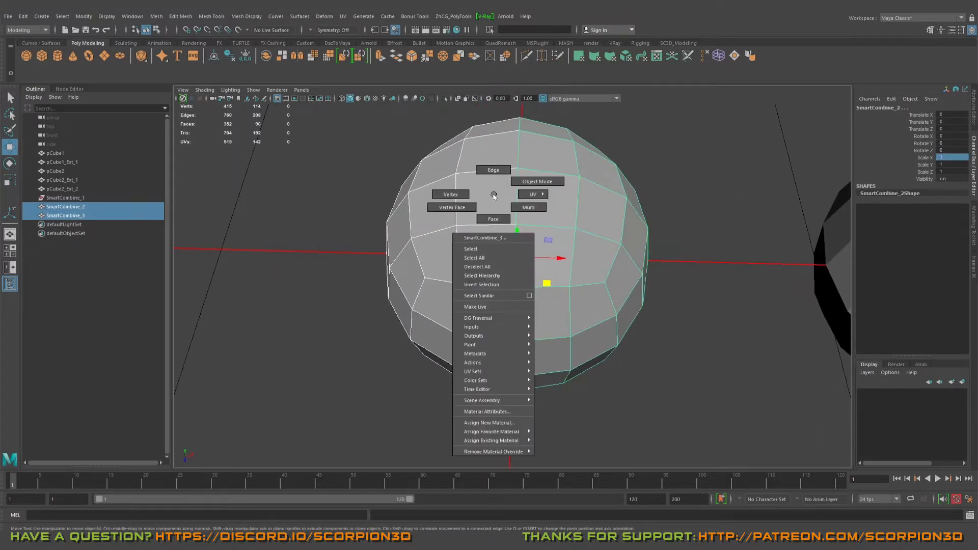
pyautogui.click(537, 182)
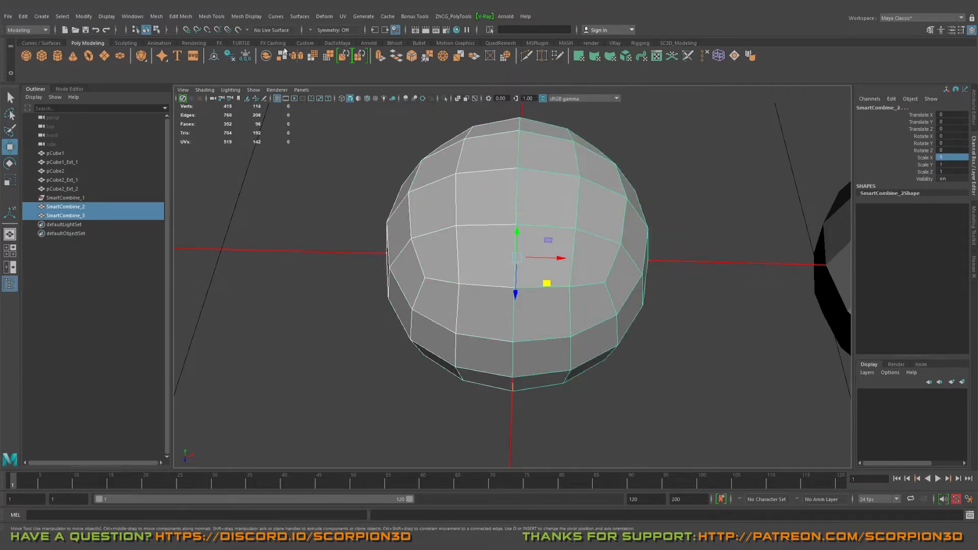
pyautogui.click(265, 57)
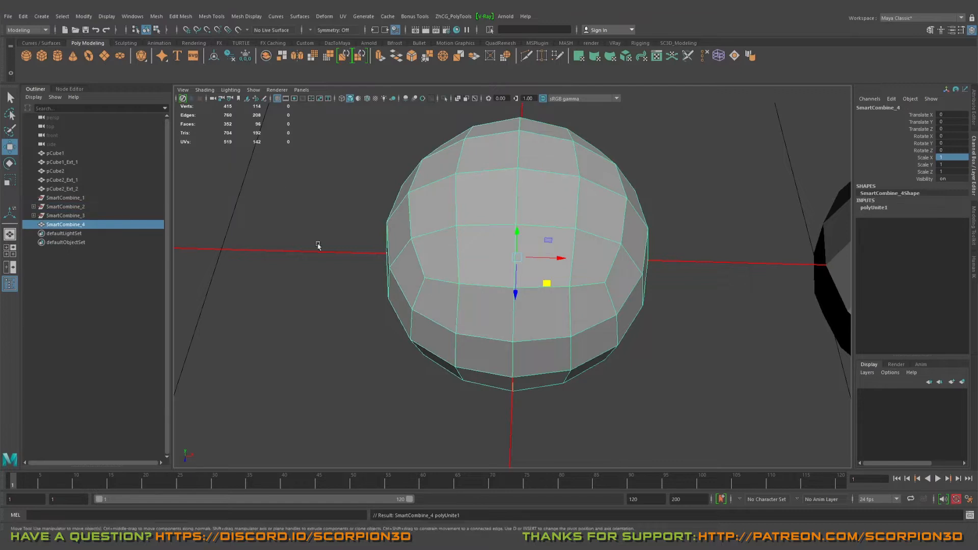
# Step: In vertex mode, select only the vertices along the combined sphere's centre seam, removing any extra vertices from the selection
pyautogui.keyDown('alt'); pyautogui.moveTo(318, 246); pyautogui.dragTo(528, 304); pyautogui.keyUp('alt')
pyautogui.moveTo(498, 177); pyautogui.dragTo(453, 169, button='right')
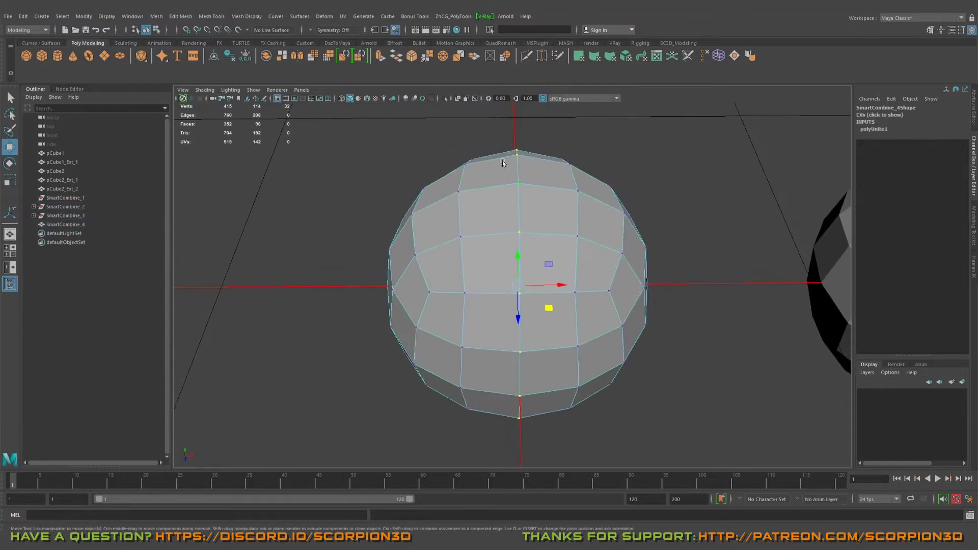
pyautogui.moveTo(530, 273); pyautogui.dragTo(559, 468)
pyautogui.keyDown('alt'); pyautogui.moveTo(516, 229); pyautogui.dragTo(516, 256); pyautogui.keyUp('alt')
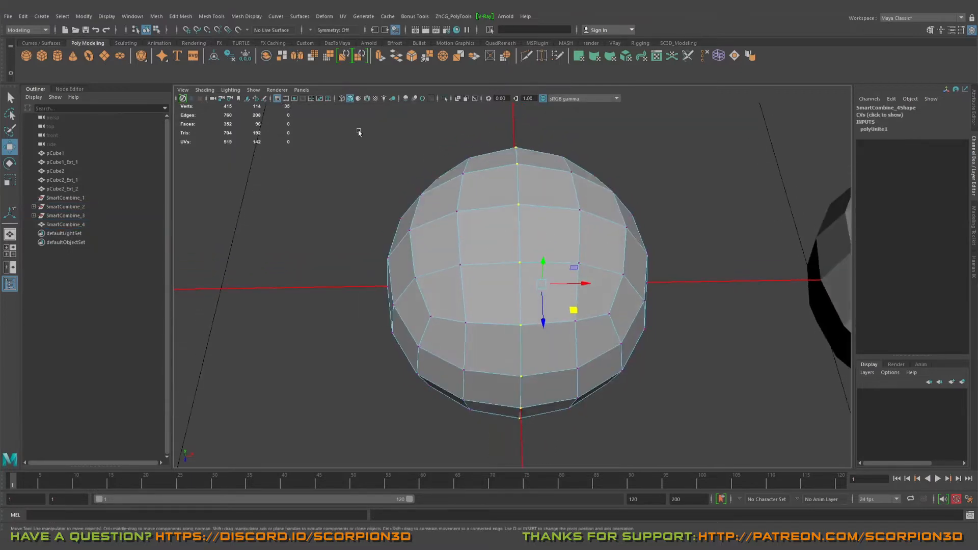
pyautogui.keyDown('alt'); pyautogui.moveTo(421, 164); pyautogui.dragTo(424, 183); pyautogui.keyUp('alt')
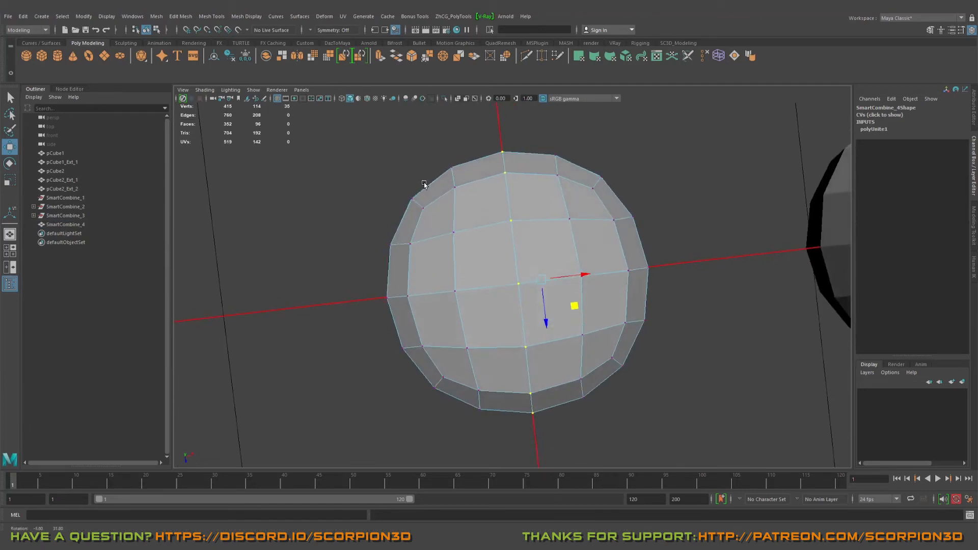
pyautogui.keyDown('alt'); pyautogui.moveTo(481, 193); pyautogui.dragTo(508, 253); pyautogui.keyUp('alt')
pyautogui.keyDown('ctrl'); pyautogui.moveTo(549, 126); pyautogui.dragTo(485, 207); pyautogui.keyUp('ctrl')
# Step: Merge the selected centre-seam vertices with Merge Vertices and check the resulting vertex selection around the sphere
pyautogui.keyDown('shift'); pyautogui.rightClick(485, 207); pyautogui.keyUp('shift')
pyautogui.moveTo(486, 183)
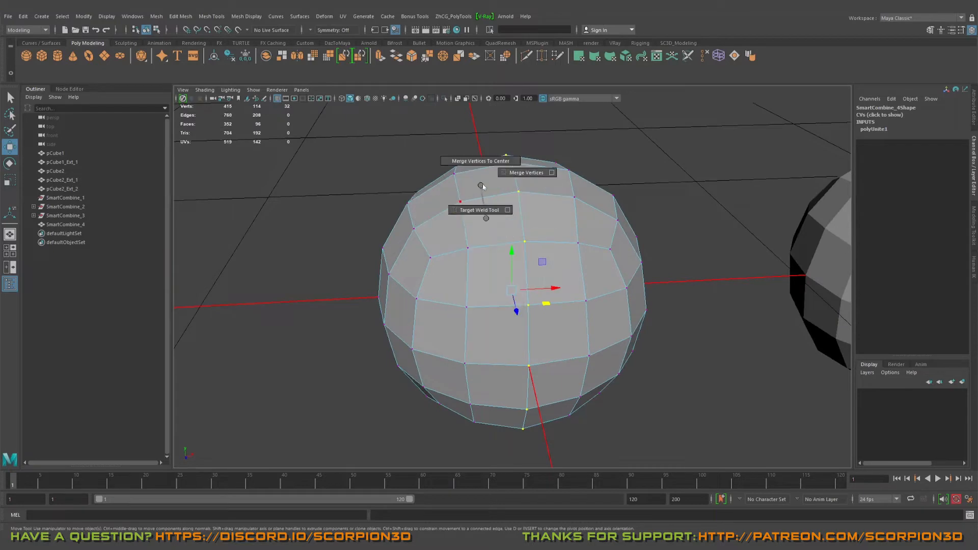
pyautogui.click(515, 175)
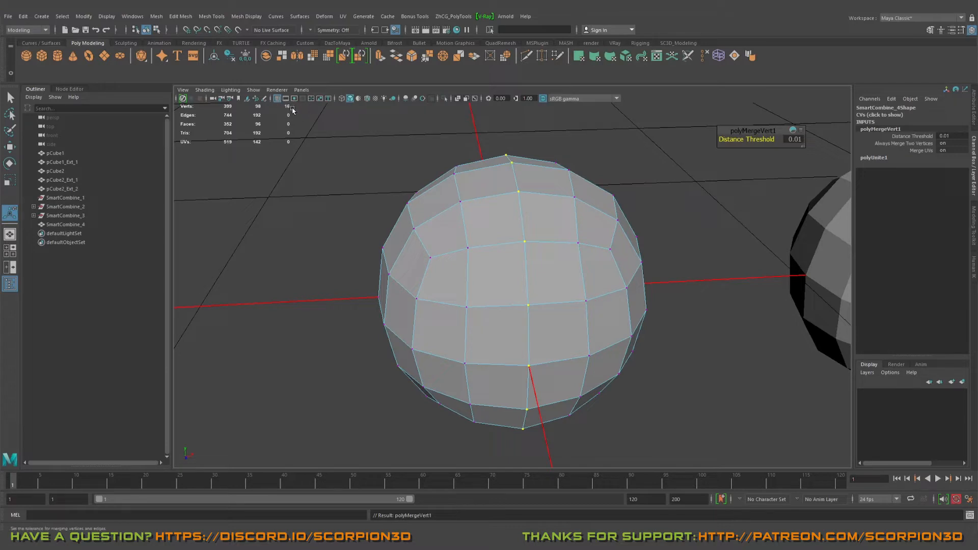
pyautogui.keyDown('alt'); pyautogui.moveTo(393, 190); pyautogui.dragTo(296, 113); pyautogui.keyUp('alt')
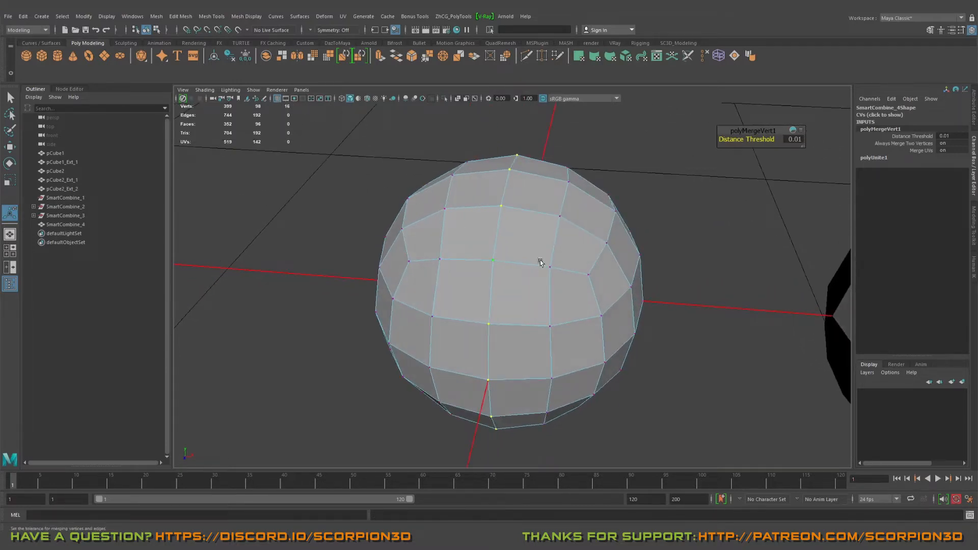
pyautogui.keyDown('alt'); pyautogui.moveTo(541, 262); pyautogui.dragTo(285, 116); pyautogui.keyUp('alt')
pyautogui.keyDown('alt'); pyautogui.moveTo(477, 266); pyautogui.dragTo(552, 258); pyautogui.keyUp('alt')
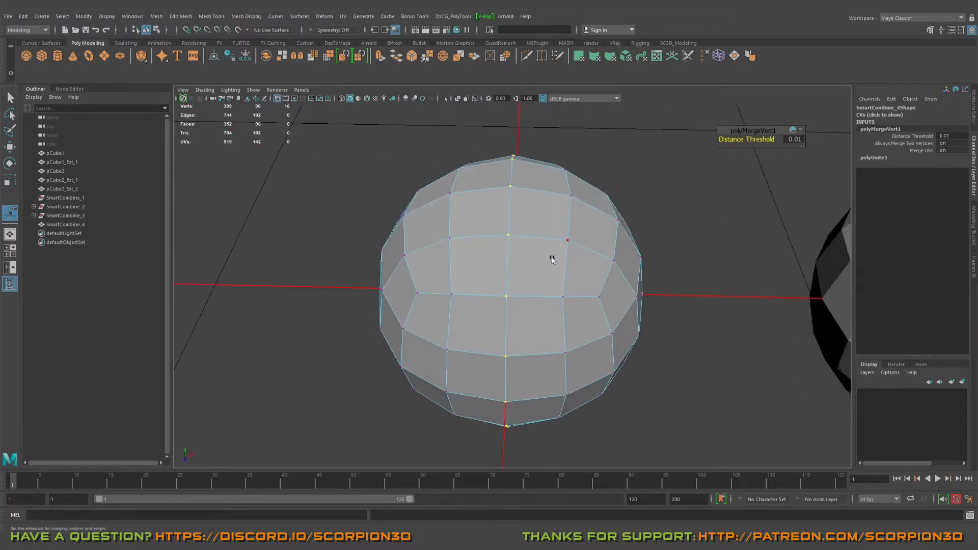
# Step: Turn on the merged sphere's smooth preview and return it to object mode
pyautogui.press('3')
pyautogui.moveTo(525, 224); pyautogui.dragTo(635, 174, button='right')
pyautogui.keyDown('alt'); pyautogui.moveTo(636, 174); pyautogui.dragTo(523, 284); pyautogui.keyUp('alt')
# Step: Select both halves of the neighbouring uncombined sphere and turn on their smooth preview
pyautogui.click(518, 250)
pyautogui.press('w')
pyautogui.scroll(3, 452, 279)
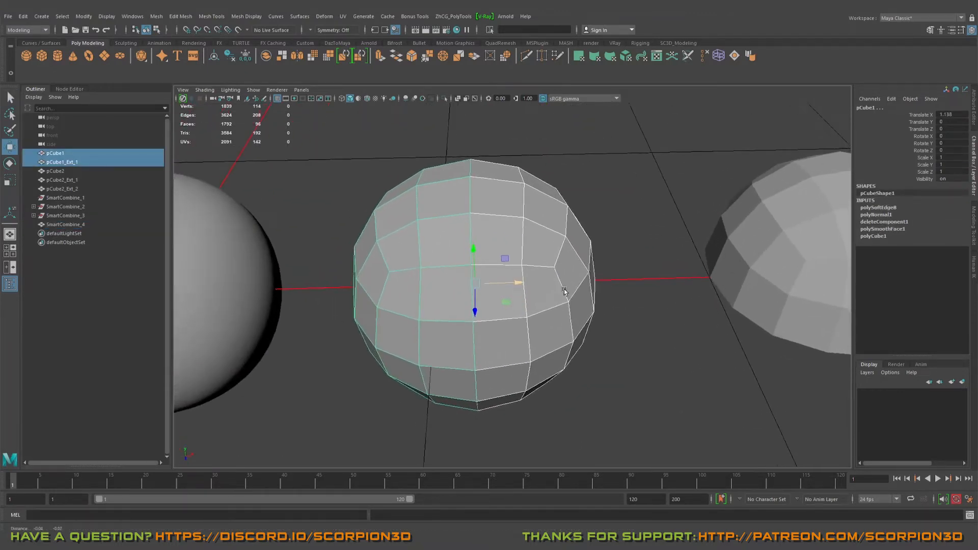
pyautogui.keyDown('alt'); pyautogui.moveTo(452, 280); pyautogui.dragTo(594, 315); pyautogui.keyUp('alt')
pyautogui.press('3')
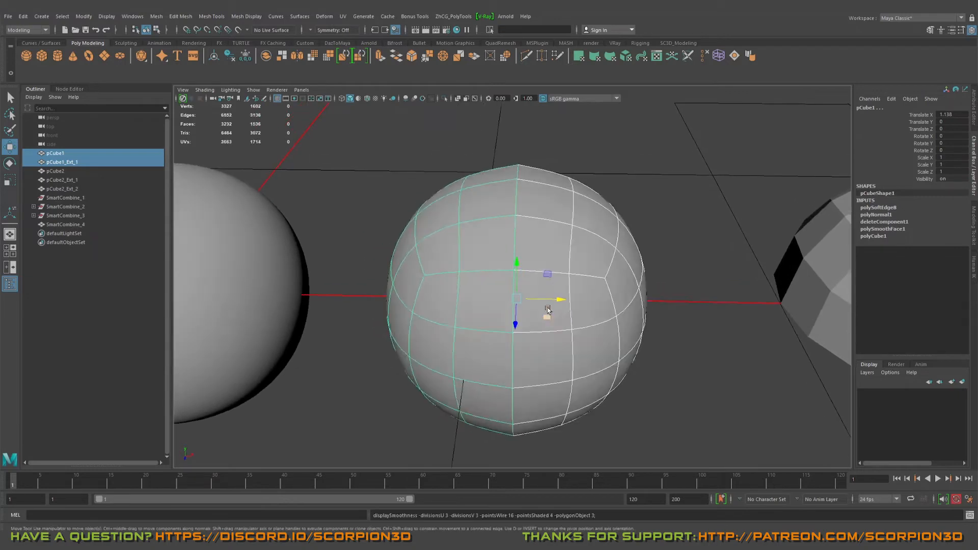
# Step: Select each half of the smoothed sphere in turn to examine them as separate meshes
pyautogui.click(632, 175)
pyautogui.click(565, 241)
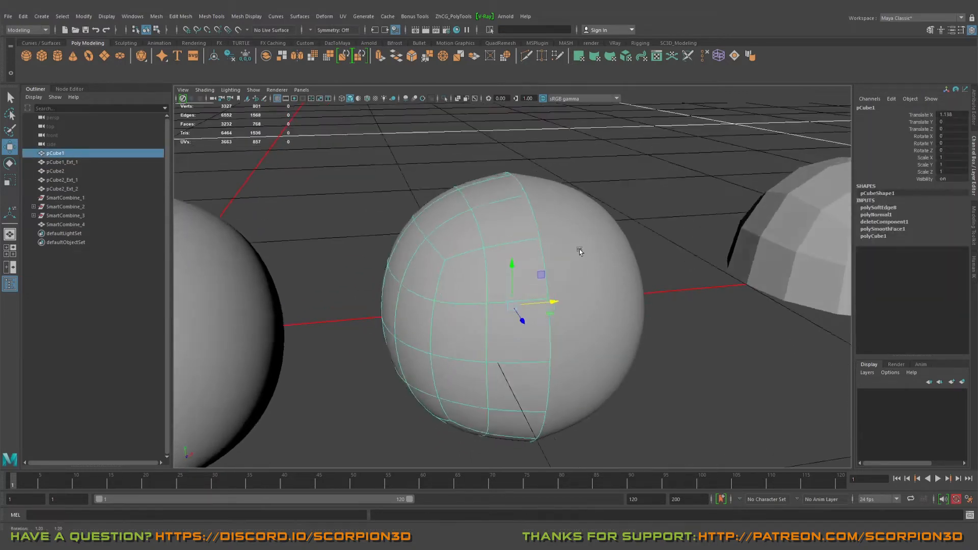
pyautogui.keyDown('alt'); pyautogui.moveTo(580, 250); pyautogui.dragTo(581, 270); pyautogui.keyUp('alt')
pyautogui.click(580, 261)
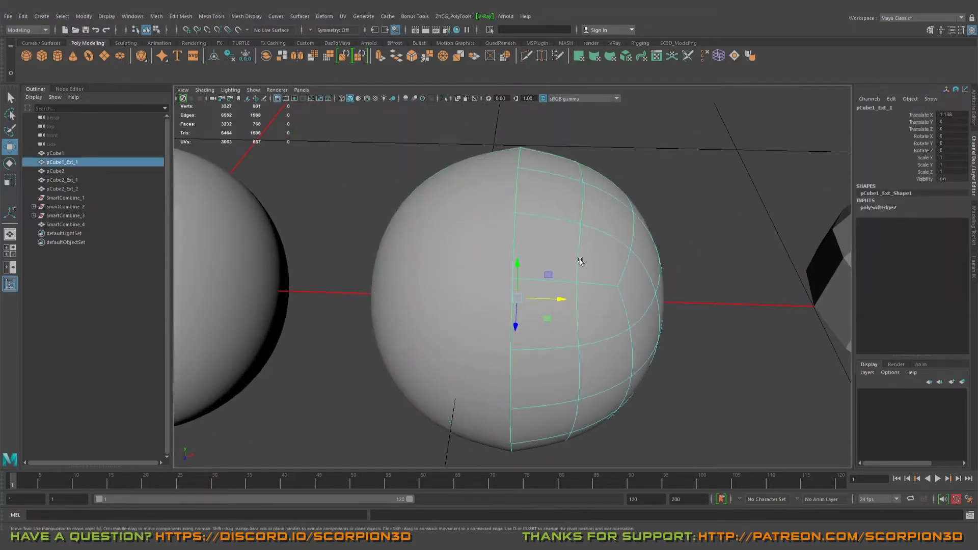
# Step: Select both halves of the smoothed sphere and combine them into one mesh
pyautogui.keyDown('shift'); pyautogui.click(460, 251); pyautogui.keyUp('shift')
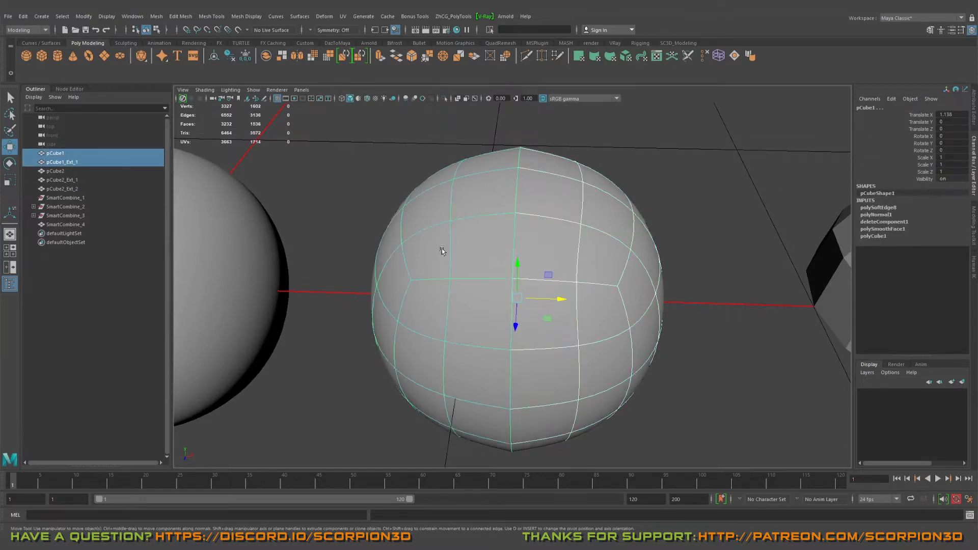
pyautogui.keyDown('alt'); pyautogui.moveTo(441, 246); pyautogui.dragTo(512, 267); pyautogui.keyUp('alt')
pyautogui.keyDown('alt'); pyautogui.moveTo(525, 234); pyautogui.dragTo(520, 230); pyautogui.keyUp('alt')
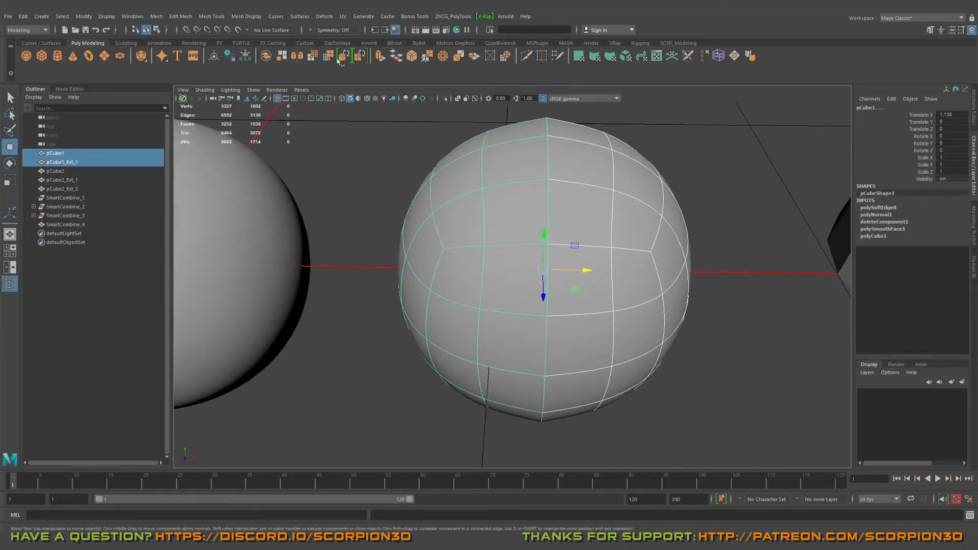
pyautogui.click(266, 56)
pyautogui.keyDown('alt'); pyautogui.moveTo(459, 245); pyautogui.dragTo(489, 243); pyautogui.keyUp('alt')
pyautogui.click(647, 143)
pyautogui.keyDown('alt'); pyautogui.moveTo(642, 168); pyautogui.dragTo(526, 188); pyautogui.keyUp('alt')
pyautogui.click(526, 187)
# Step: Box-select the vertices along and beside the new sphere's centre seam, merge them, then return to object mode with nothing selected
pyautogui.keyDown('alt'); pyautogui.moveTo(509, 208); pyautogui.dragTo(467, 179, button='right'); pyautogui.keyUp('alt')
pyautogui.moveTo(504, 117); pyautogui.dragTo(601, 469)
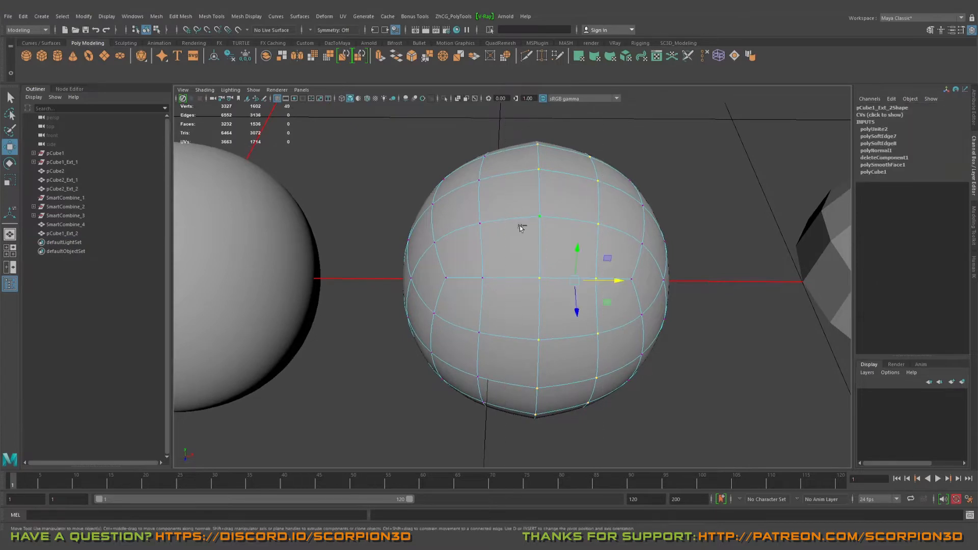
pyautogui.keyDown('shift'); pyautogui.moveTo(520, 234); pyautogui.dragTo(570, 190, button='right'); pyautogui.keyUp('shift')
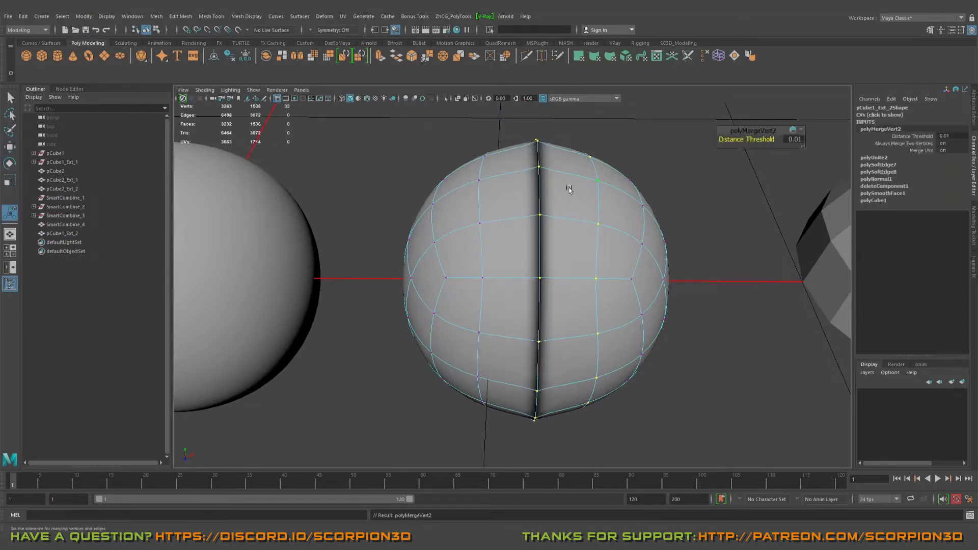
pyautogui.keyDown('alt'); pyautogui.moveTo(569, 207); pyautogui.dragTo(549, 212); pyautogui.keyUp('alt')
pyautogui.moveTo(602, 189); pyautogui.dragTo(638, 166, button='right')
pyautogui.click(640, 166)
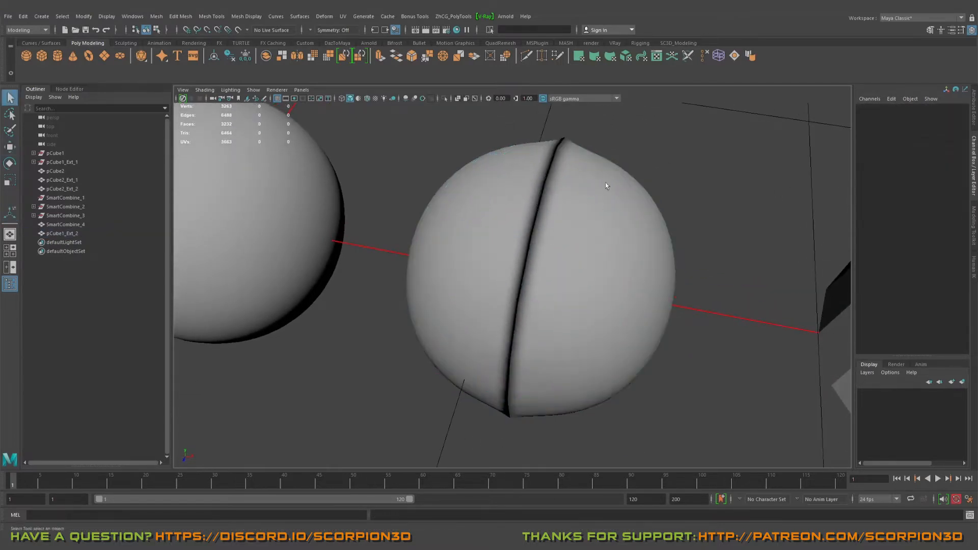
# Step: Delete the construction history of the sphere with the merged seam and freeze its transformations
pyautogui.keyDown('alt'); pyautogui.moveTo(573, 203); pyautogui.dragTo(562, 239); pyautogui.keyUp('alt')
pyautogui.click(606, 228)
pyautogui.click(229, 56)
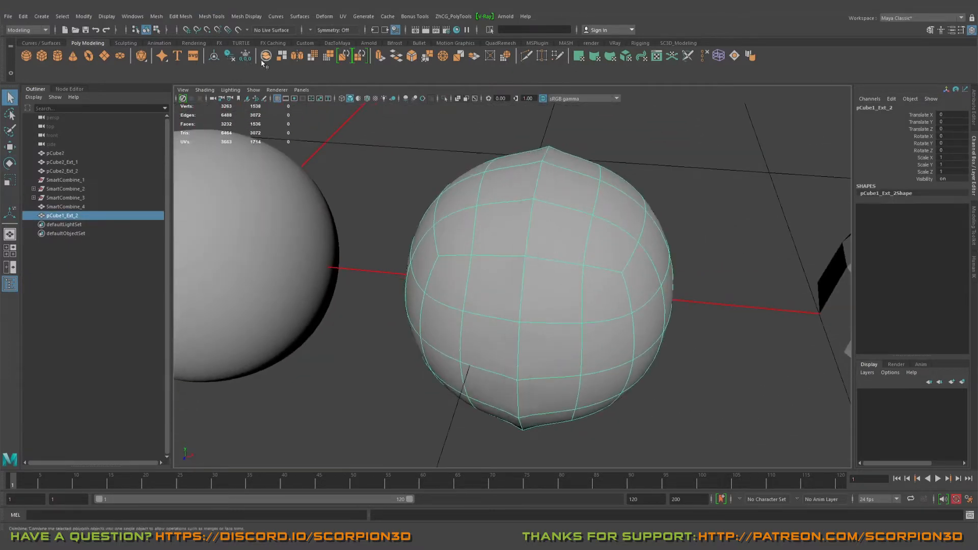
pyautogui.click(245, 56)
pyautogui.keyDown('alt'); pyautogui.moveTo(658, 420); pyautogui.dragTo(673, 356, button='middle'); pyautogui.keyUp('alt')
pyautogui.keyDown('alt'); pyautogui.moveTo(673, 355); pyautogui.dragTo(648, 335); pyautogui.keyUp('alt')
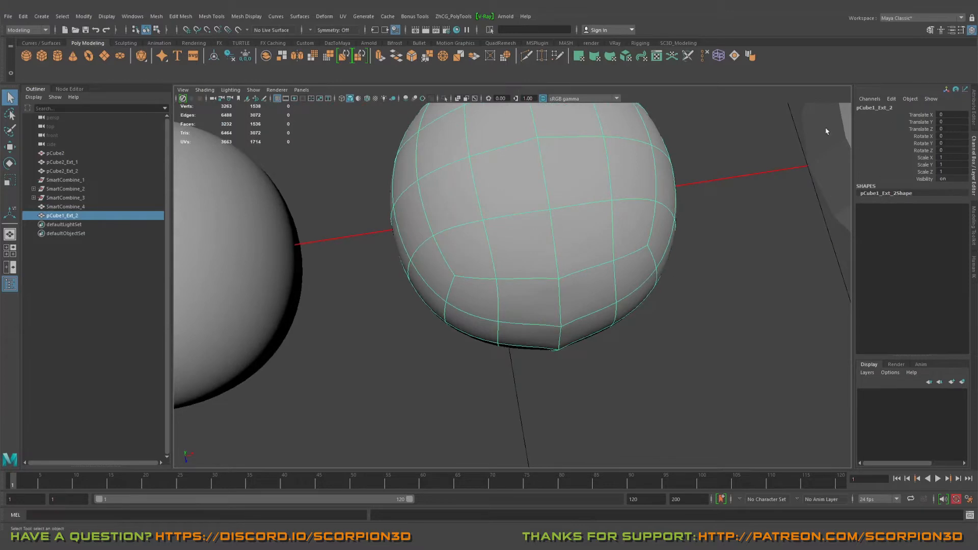
# Step: Toggle the merged sphere's smooth preview off and on and examine its centre seam from several angles
pyautogui.keyDown('alt'); pyautogui.moveTo(827, 131); pyautogui.dragTo(630, 299); pyautogui.keyUp('alt')
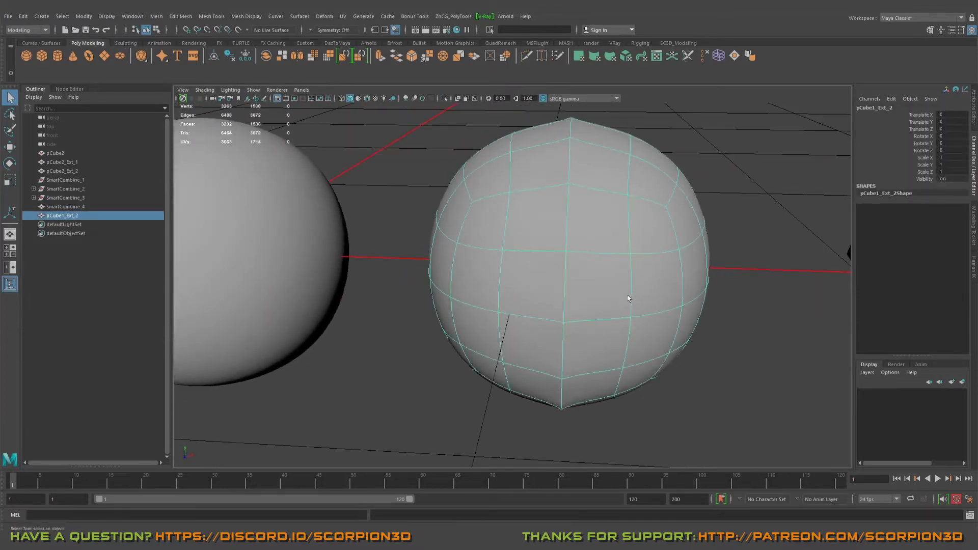
pyautogui.press('1')
pyautogui.press('3')
pyautogui.click(698, 408)
pyautogui.keyDown('alt'); pyautogui.moveTo(569, 353); pyautogui.dragTo(507, 305); pyautogui.keyUp('alt')
pyautogui.click(484, 356)
pyautogui.keyDown('alt'); pyautogui.moveTo(484, 357); pyautogui.dragTo(669, 300); pyautogui.keyUp('alt')
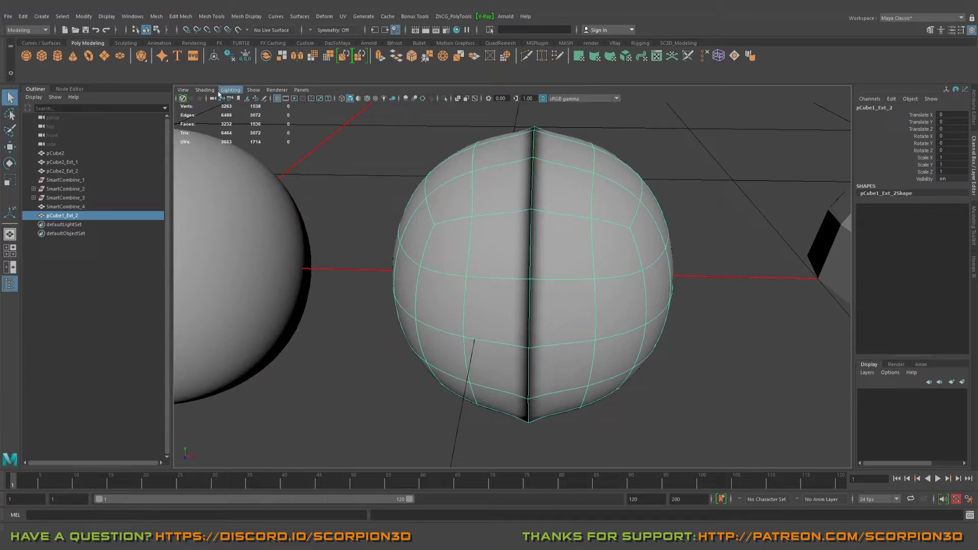
pyautogui.keyDown('alt'); pyautogui.moveTo(489, 228); pyautogui.dragTo(481, 304); pyautogui.keyUp('alt')
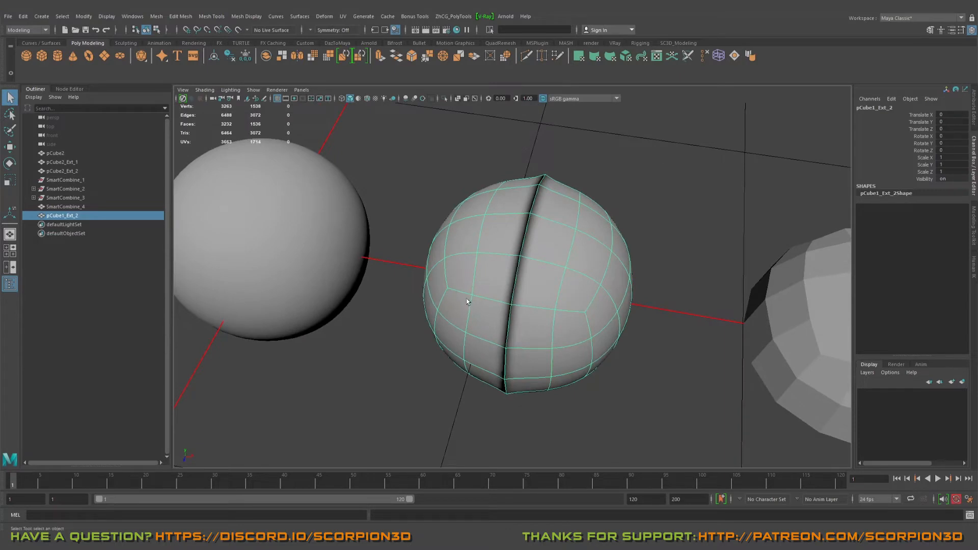
pyautogui.scroll(2, 531, 275)
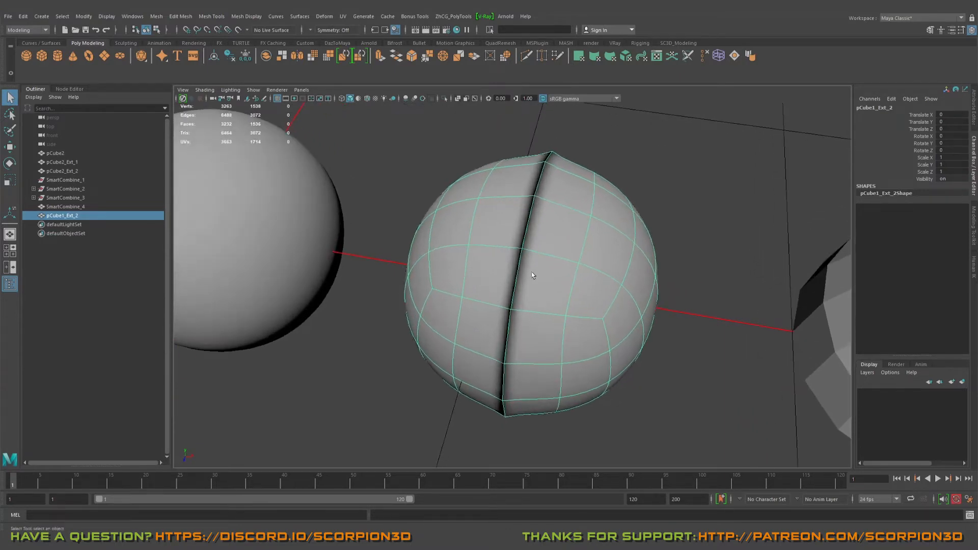
# Step: Select the clean neighbouring sphere and the seamed sphere in turn to compare their polygon counts
pyautogui.click(261, 233)
pyautogui.keyDown('alt'); pyautogui.moveTo(261, 233); pyautogui.dragTo(425, 242); pyautogui.keyUp('alt')
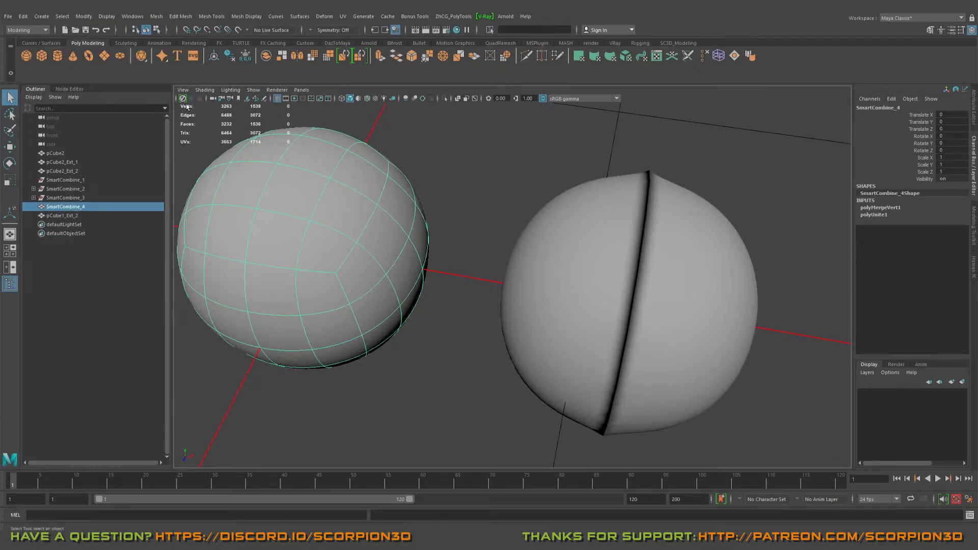
pyautogui.keyDown('alt'); pyautogui.moveTo(285, 153); pyautogui.dragTo(530, 217); pyautogui.keyUp('alt')
pyautogui.click(522, 210)
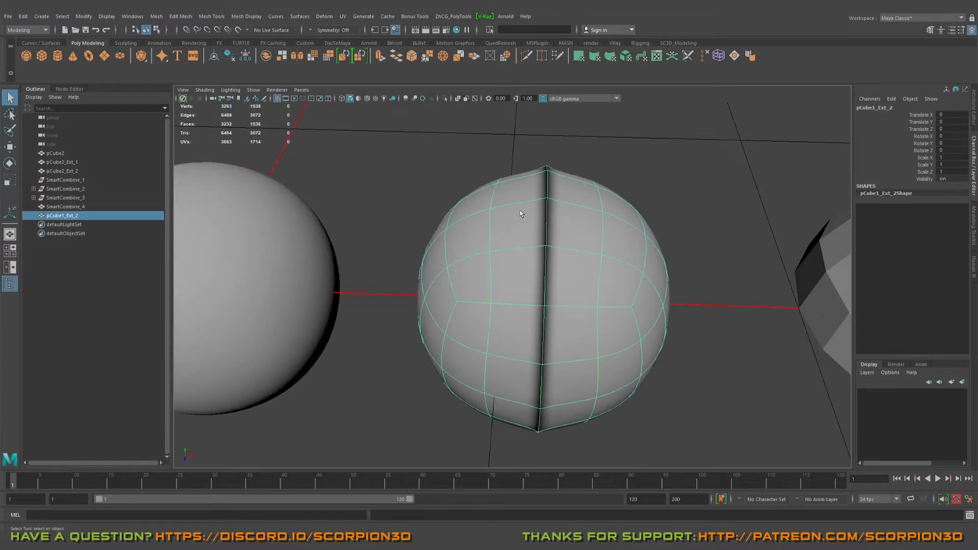
# Step: Select the clean sphere beside the seamed one and toggle its smooth preview repeatedly to check its surface
pyautogui.keyDown('alt'); pyautogui.moveTo(362, 212); pyautogui.dragTo(431, 217, button='middle'); pyautogui.keyUp('alt')
pyautogui.click(366, 228)
pyautogui.press('1')
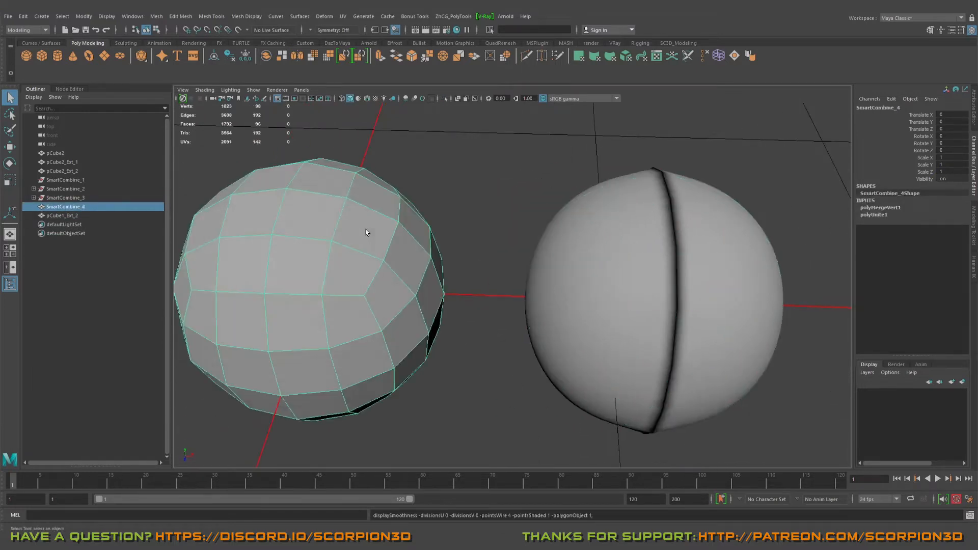
pyautogui.press('3')
pyautogui.press('1')
pyautogui.press('3')
pyautogui.press('1')
pyautogui.press('3')
pyautogui.press('1')
pyautogui.press('3')
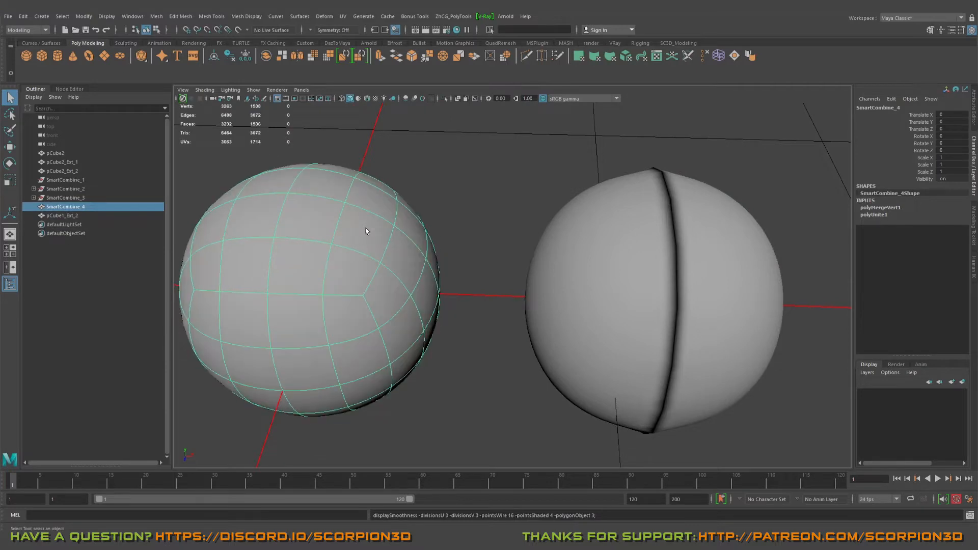
pyautogui.press('1')
pyautogui.press('3')
# Step: Select the seamed sphere and toggle its smooth preview several times, examining the shading along its centre seam
pyautogui.keyDown('alt'); pyautogui.moveTo(491, 212); pyautogui.dragTo(403, 223, button='middle'); pyautogui.keyUp('alt')
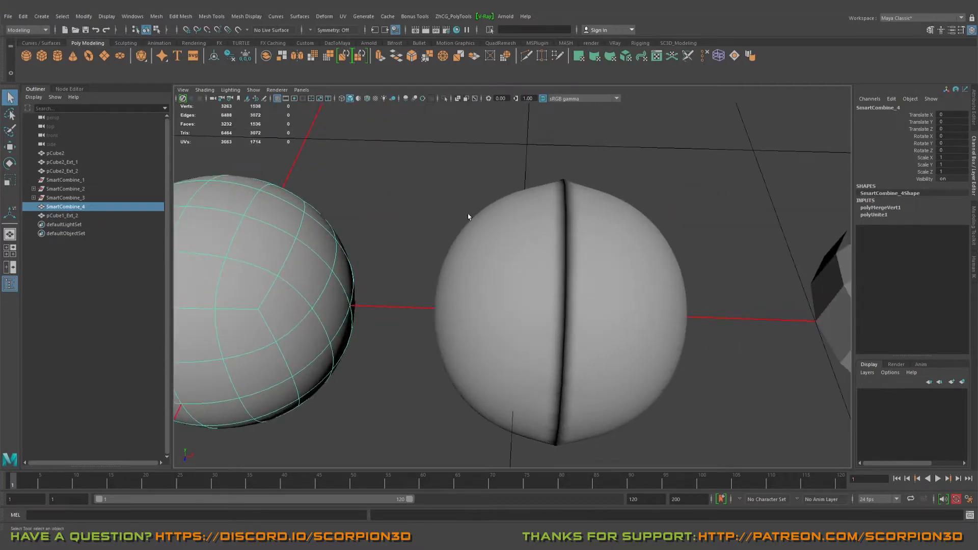
pyautogui.keyDown('alt'); pyautogui.moveTo(467, 213); pyautogui.dragTo(404, 214); pyautogui.keyUp('alt')
pyautogui.click(563, 236)
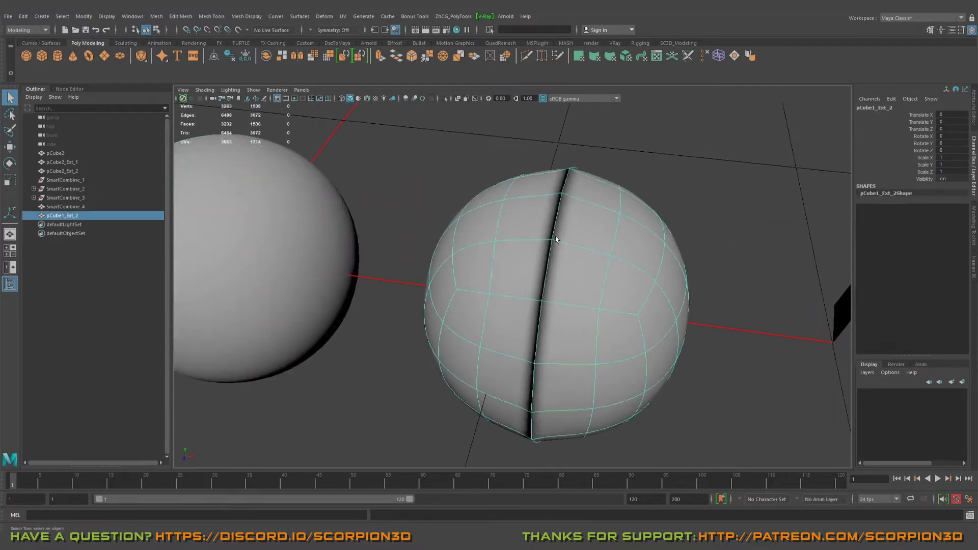
pyautogui.press('1')
pyautogui.press('3')
pyautogui.press('1')
pyautogui.press('3')
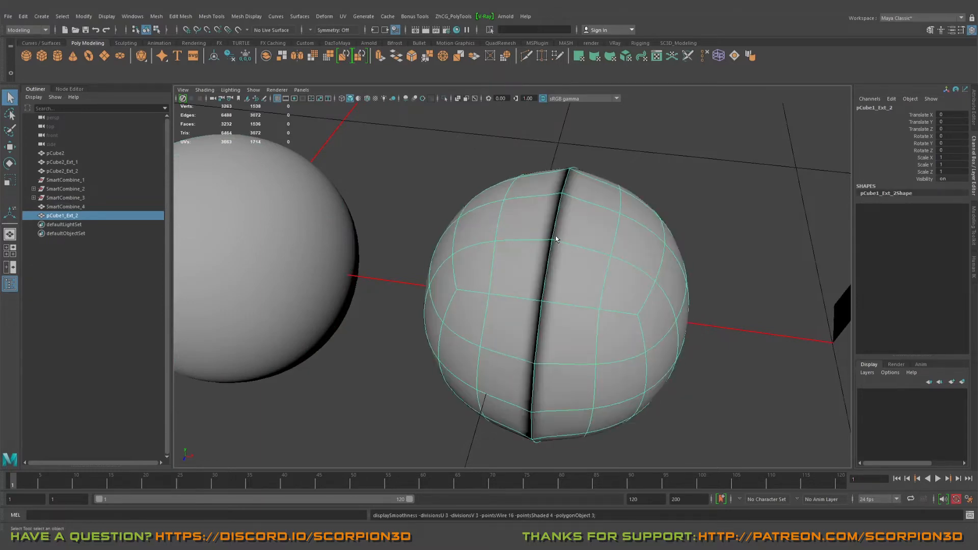
pyautogui.press('1')
pyautogui.press('3')
pyautogui.keyDown('alt'); pyautogui.moveTo(613, 165); pyautogui.dragTo(501, 233); pyautogui.keyUp('alt')
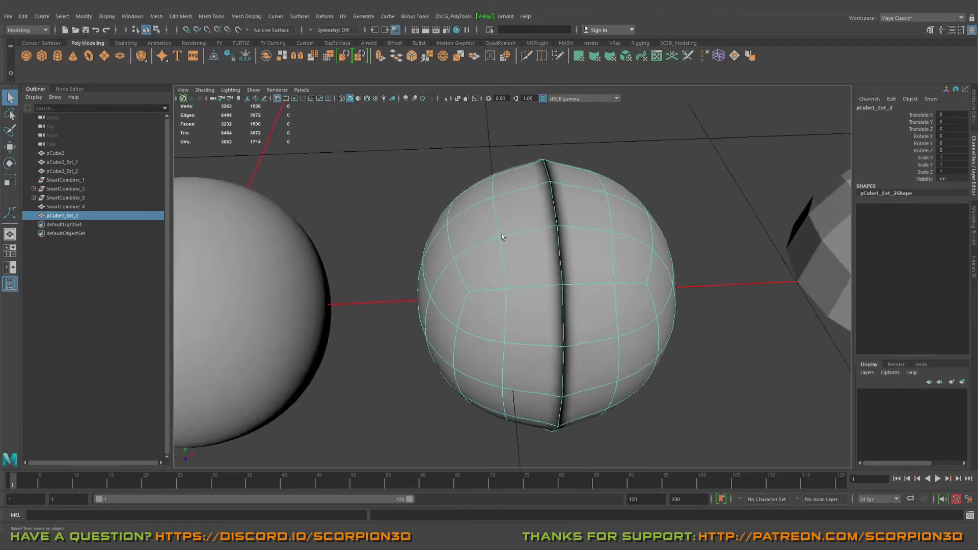
# Step: Try moving a single vertex on the seamed sphere's centre seam sideways, then undo back to the object selection
pyautogui.keyDown('alt'); pyautogui.moveTo(501, 234); pyautogui.dragTo(466, 229, button='right'); pyautogui.keyUp('alt')
pyautogui.click(564, 210)
pyautogui.press('w')
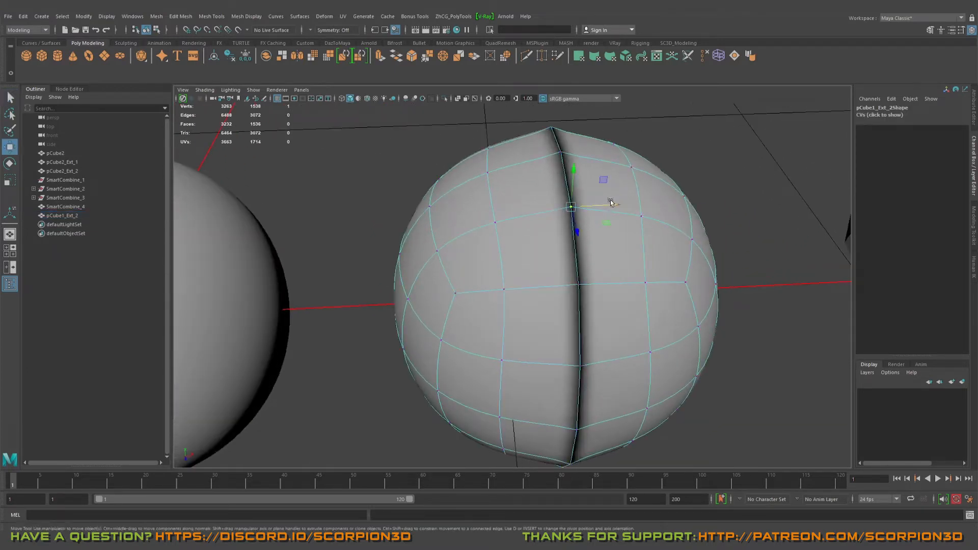
pyautogui.moveTo(612, 203)
pyautogui.mouseDown()
pyautogui.moveTo(581, 203)
pyautogui.moveTo(635, 205)
pyautogui.moveTo(546, 212)
pyautogui.mouseUp()
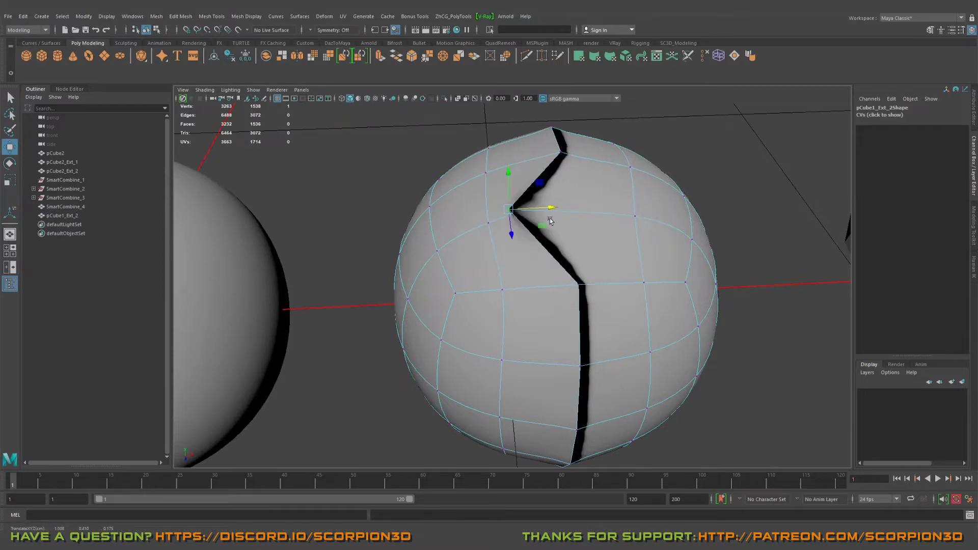
pyautogui.hotkey('ctrl', 'z')
pyautogui.moveTo(606, 221)
pyautogui.mouseDown()
pyautogui.moveTo(559, 214)
pyautogui.moveTo(625, 195)
pyautogui.moveTo(610, 203)
pyautogui.mouseUp()
pyautogui.hotkey('ctrl', 'z')
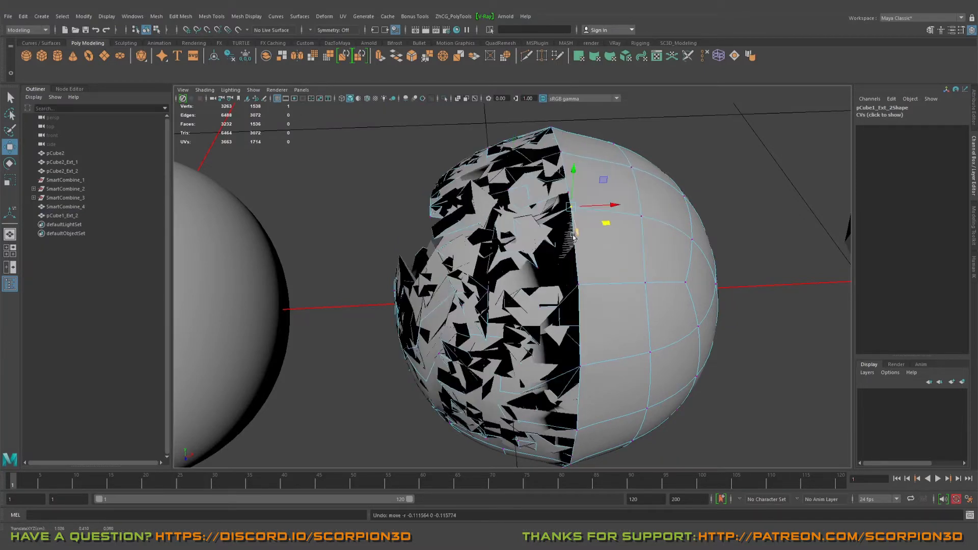
pyautogui.hotkey('ctrl', 'z')
pyautogui.hotkey('ctrl', 'z')
pyautogui.hotkey('ctrl', 'z')
pyautogui.hotkey('ctrl', 'z')
pyautogui.hotkey('ctrl', 'z')
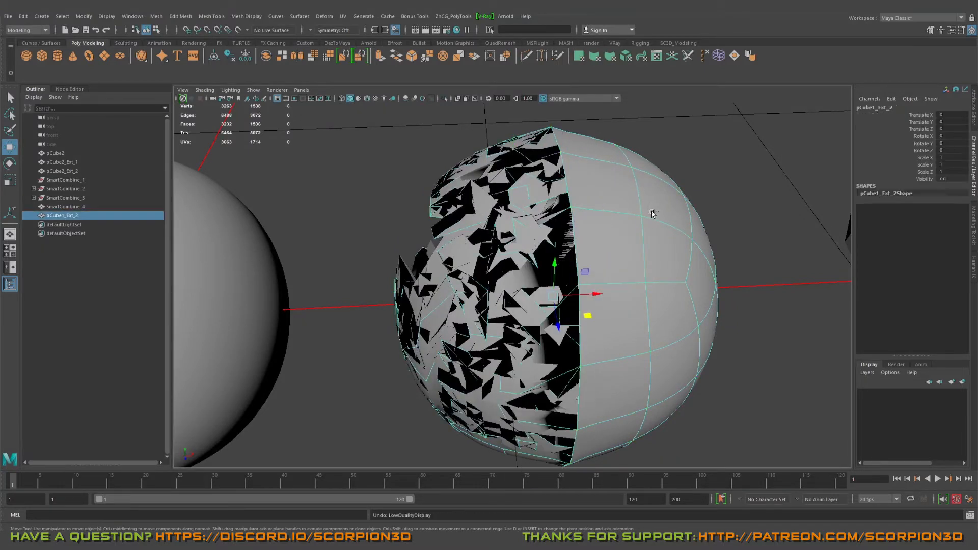
# Step: Refresh the seamed sphere's display by turning its smooth preview off and on again
pyautogui.rightClick(590, 214)
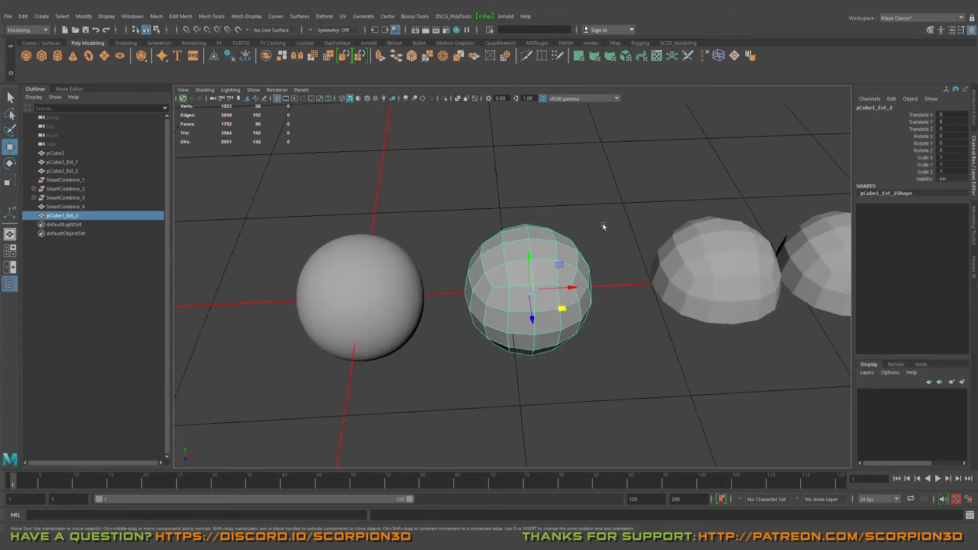
pyautogui.keyDown('alt'); pyautogui.moveTo(604, 226); pyautogui.dragTo(544, 272); pyautogui.keyUp('alt')
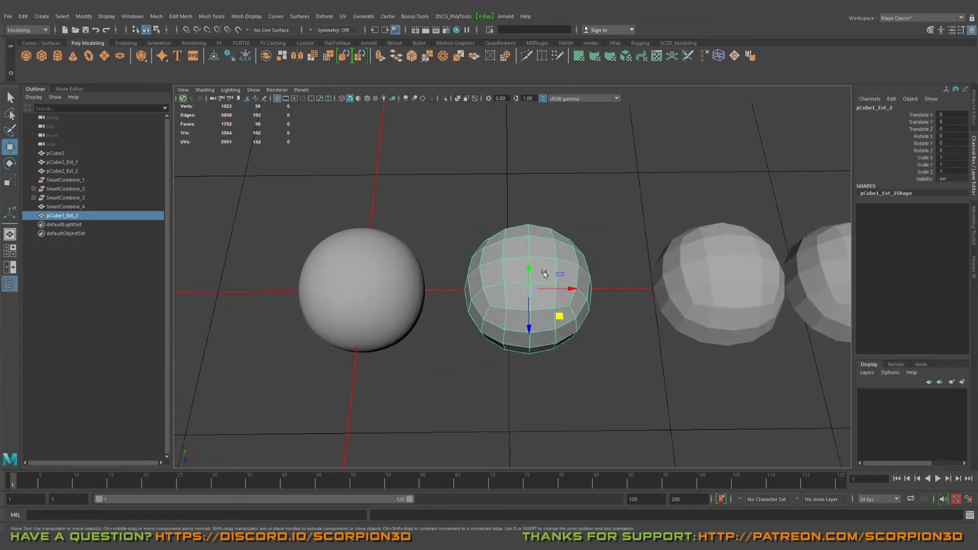
pyautogui.keyDown('alt'); pyautogui.moveTo(460, 263); pyautogui.dragTo(712, 299, button='right'); pyautogui.keyUp('alt')
pyautogui.press('3')
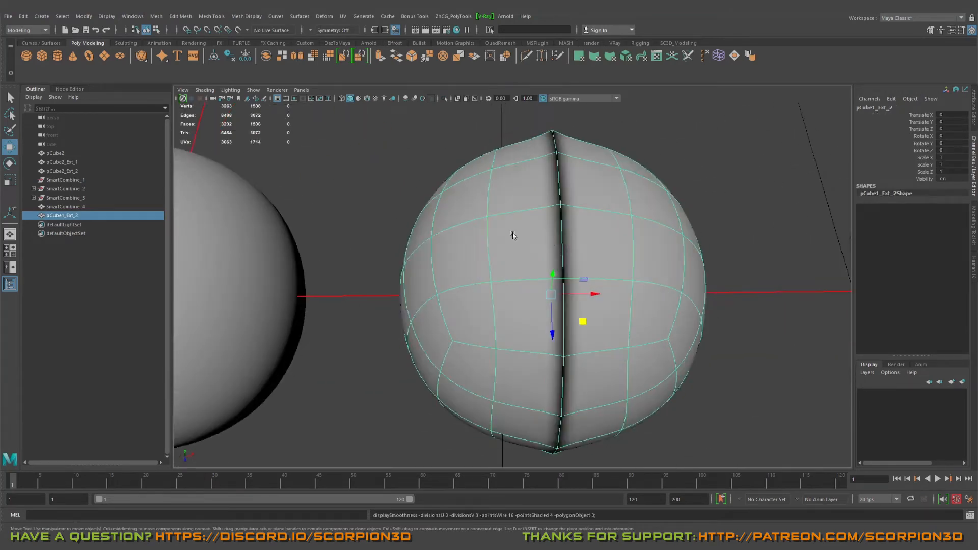
# Step: Turn off Two Sided Lighting and examine how both halves of the seamed sphere are shaded from several angles
pyautogui.click(232, 90)
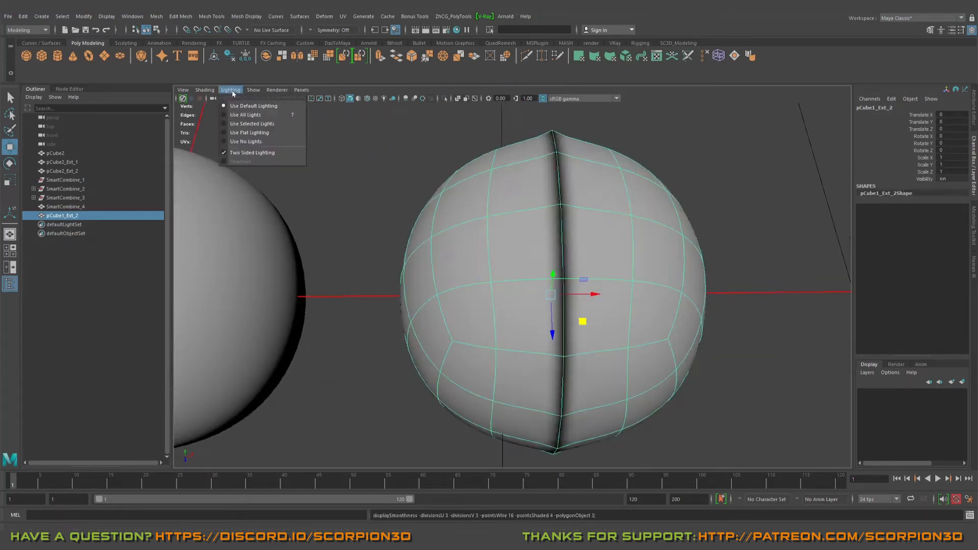
pyautogui.click(249, 153)
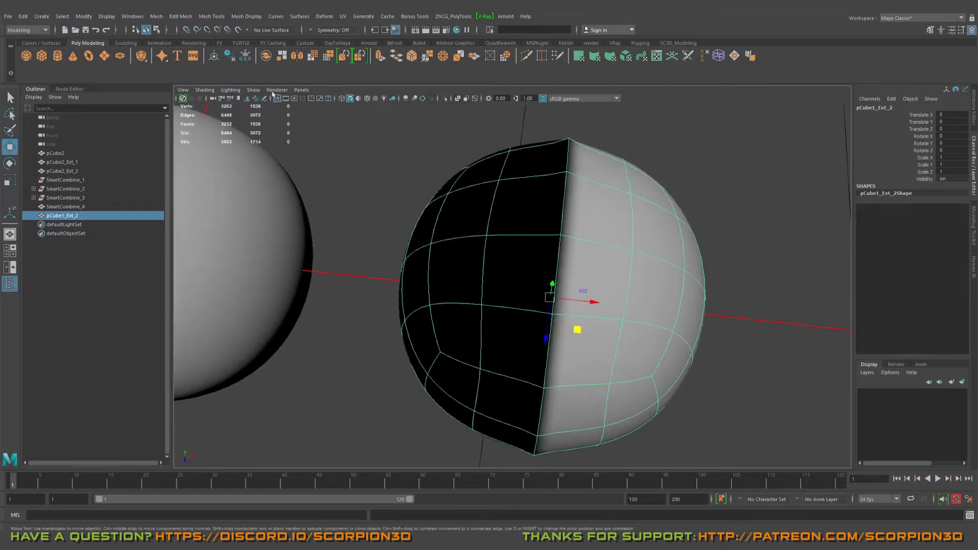
pyautogui.keyDown('alt'); pyautogui.moveTo(483, 282); pyautogui.dragTo(478, 223); pyautogui.keyUp('alt')
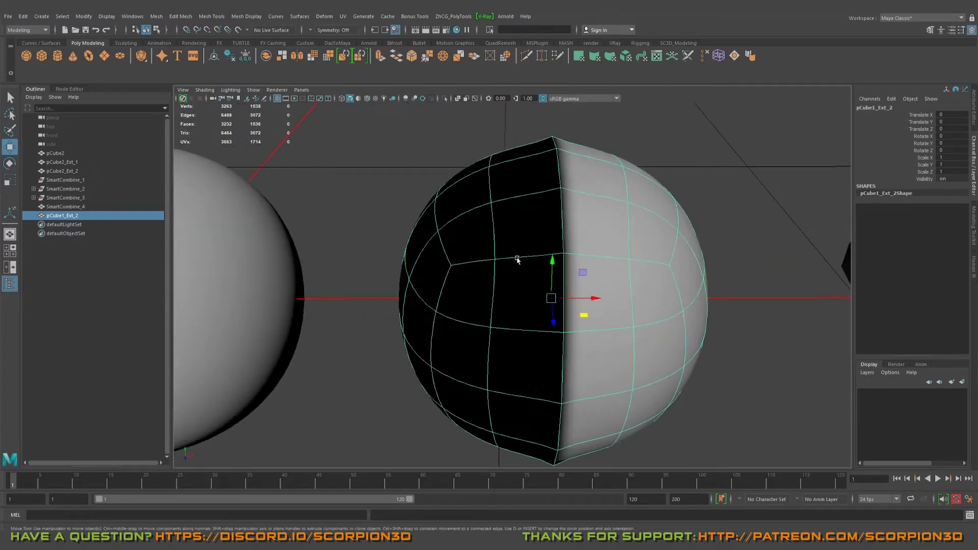
pyautogui.keyDown('alt'); pyautogui.moveTo(549, 218); pyautogui.dragTo(538, 230); pyautogui.keyUp('alt')
pyautogui.moveTo(535, 229); pyautogui.dragTo(509, 223, button='right')
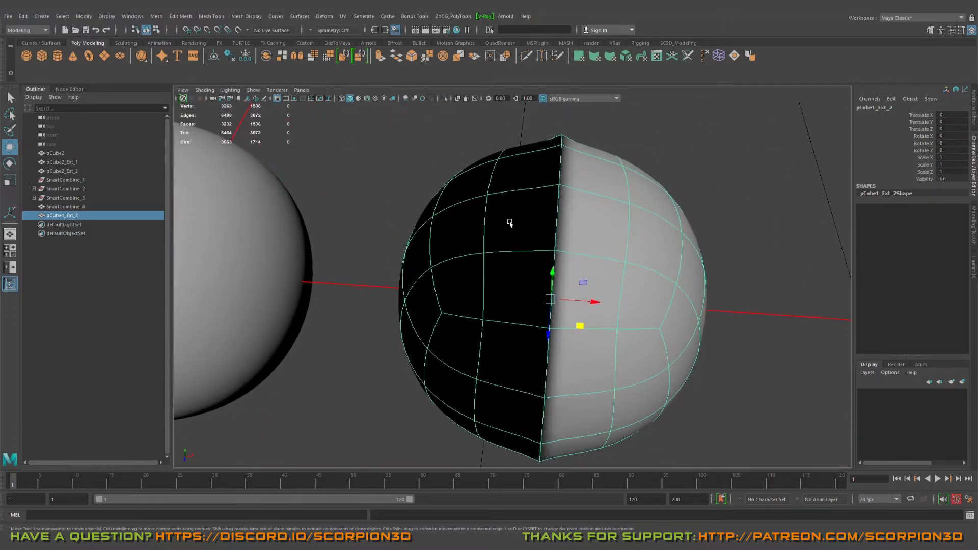
pyautogui.keyDown('alt'); pyautogui.moveTo(486, 214); pyautogui.dragTo(470, 189); pyautogui.keyUp('alt')
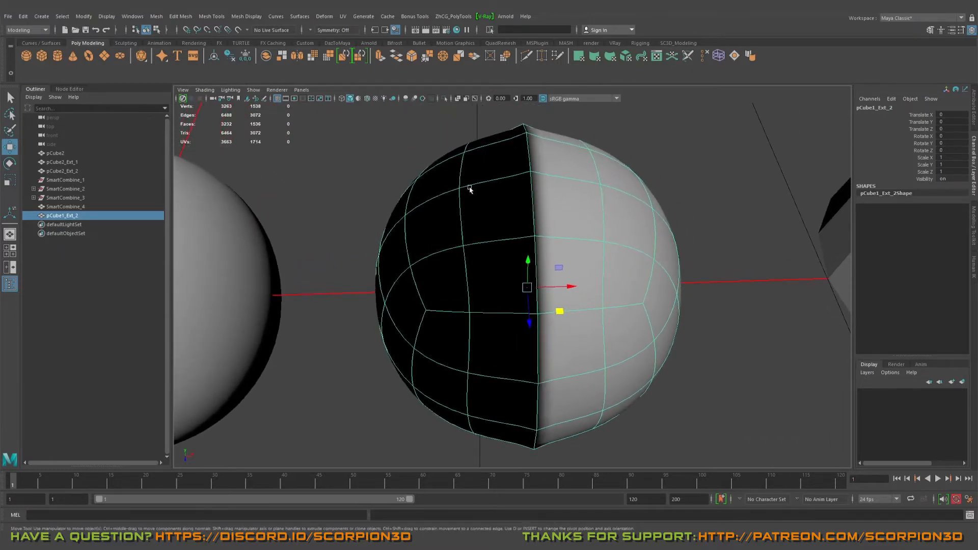
pyautogui.keyDown('alt'); pyautogui.moveTo(570, 214); pyautogui.dragTo(437, 171); pyautogui.keyUp('alt')
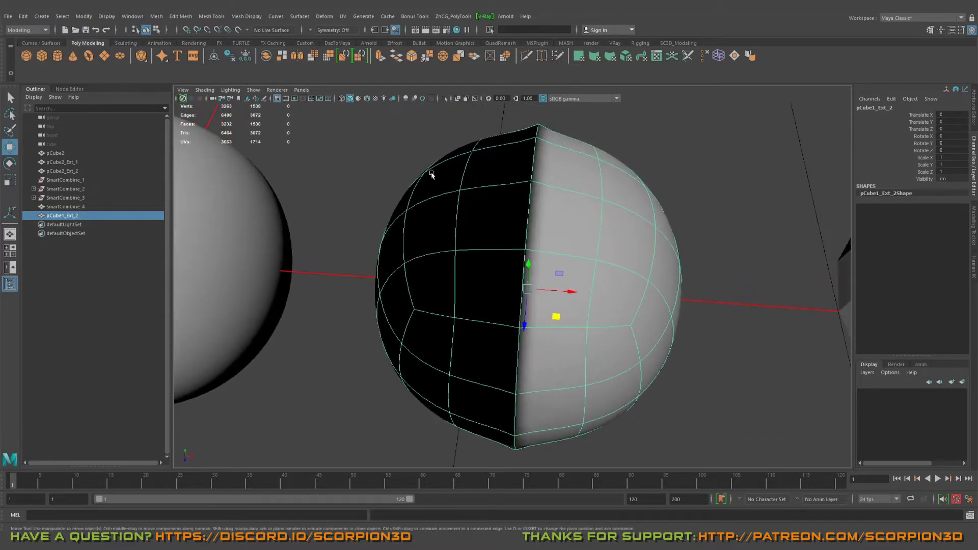
# Step: Turn Two Sided Lighting back on for the viewport
pyautogui.click(230, 90)
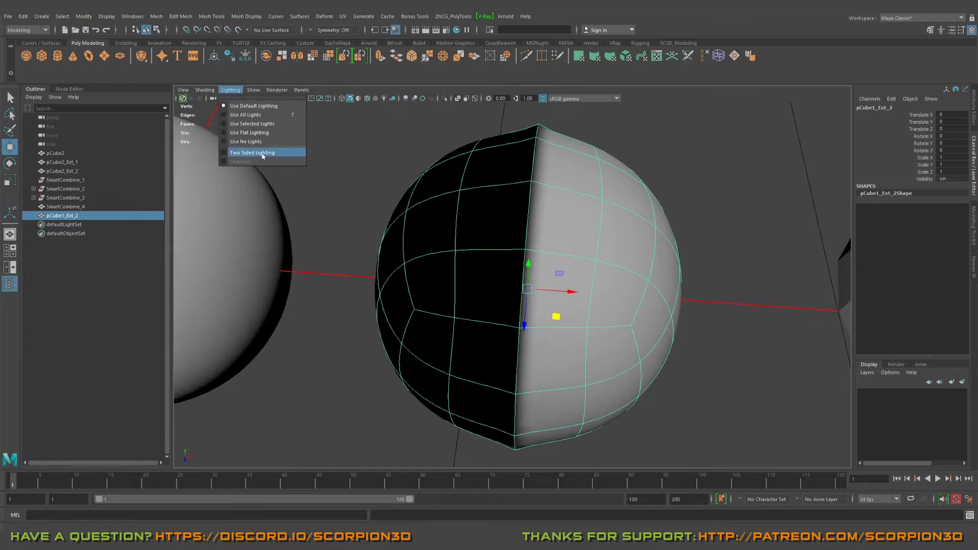
pyautogui.click(262, 153)
pyautogui.keyDown('alt'); pyautogui.moveTo(458, 279); pyautogui.dragTo(460, 265); pyautogui.keyUp('alt')
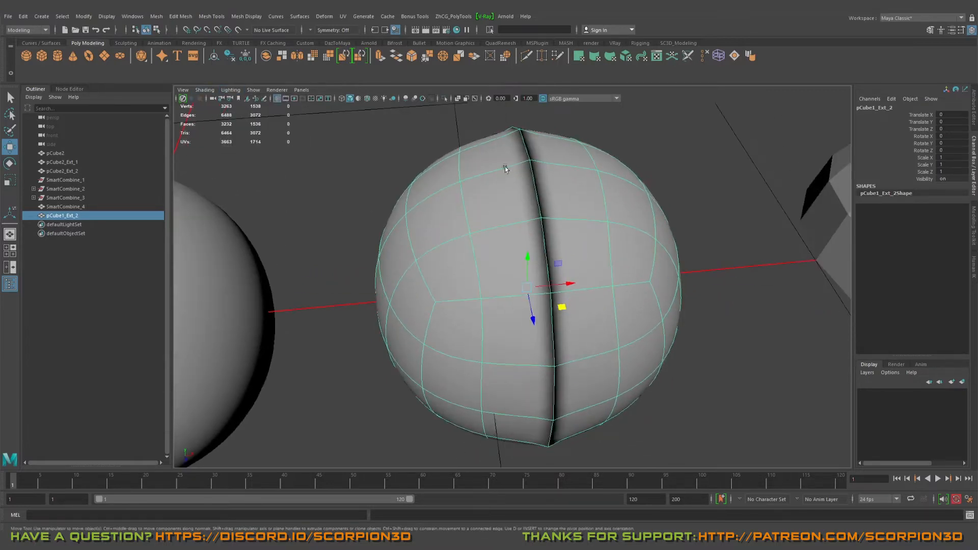
# Step: Open the seamed sphere's shape attributes and expand the Mesh Component Display settings to review the options
pyautogui.hotkey('ctrl', 'a')
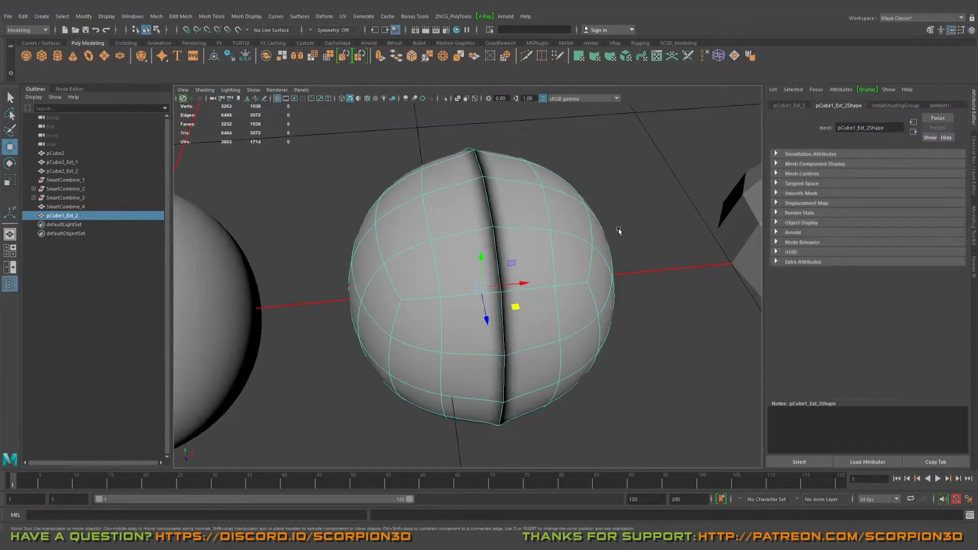
pyautogui.moveTo(617, 231)
pyautogui.keyDown('alt'); pyautogui.mouseDown()
pyautogui.moveTo(640, 236)
pyautogui.moveTo(620, 246)
pyautogui.mouseUp(); pyautogui.keyUp('alt')
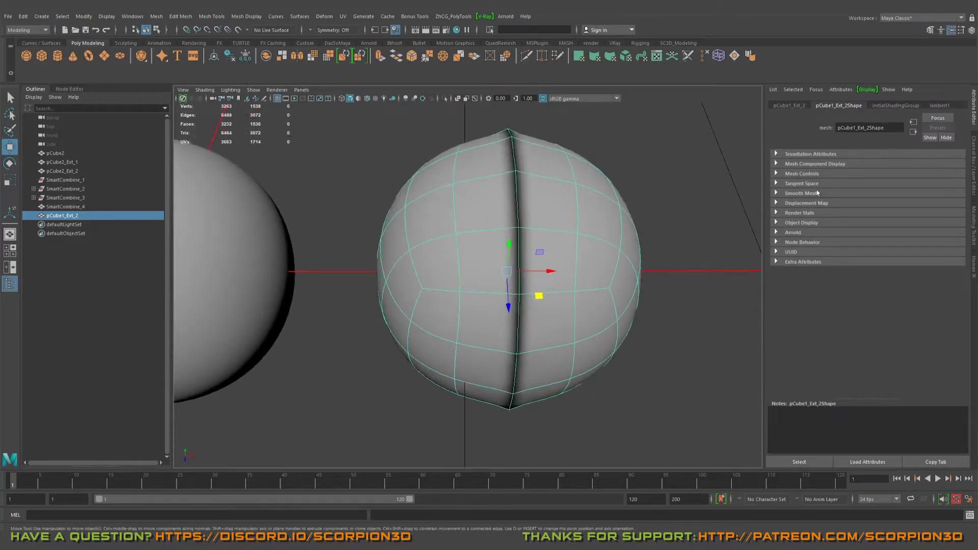
pyautogui.click(817, 164)
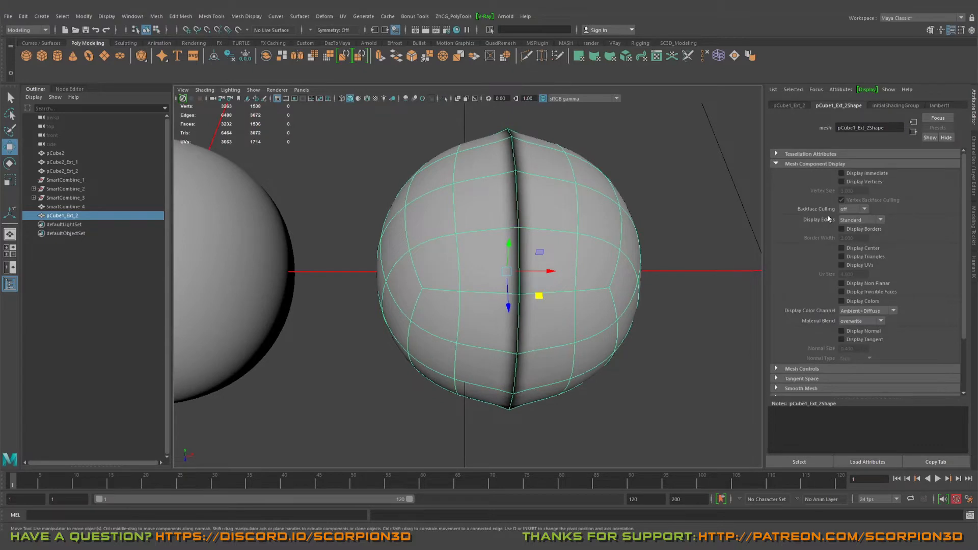
pyautogui.scroll(-2, 813, 231)
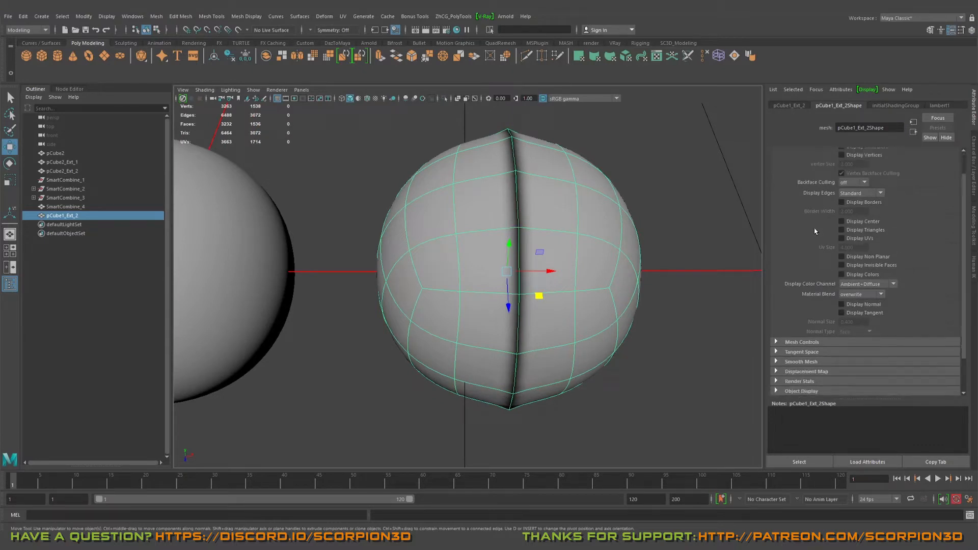
pyautogui.scroll(2, 803, 207)
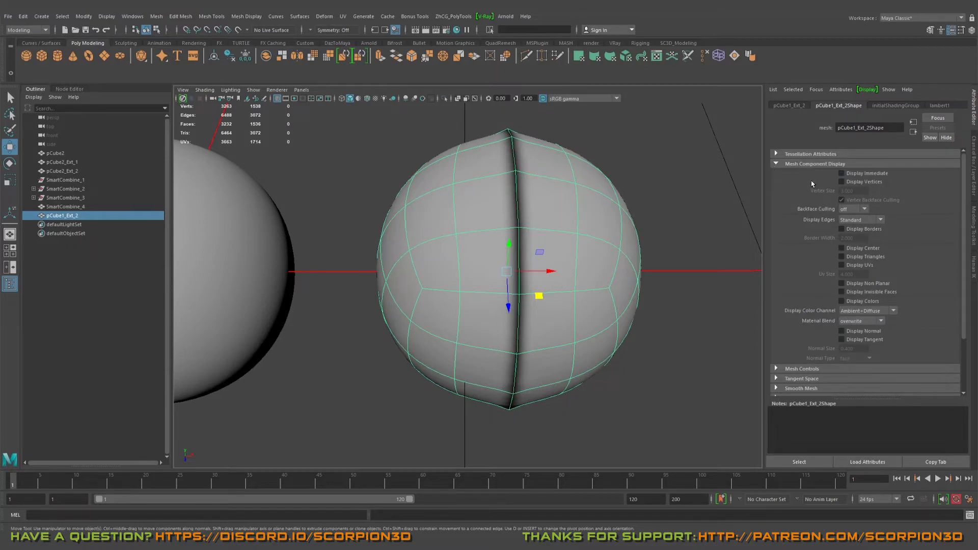
# Step: Turn on Display Normal for the seamed sphere in its Mesh Component Display settings
pyautogui.keyDown('alt'); pyautogui.moveTo(723, 275); pyautogui.dragTo(644, 230); pyautogui.keyUp('alt')
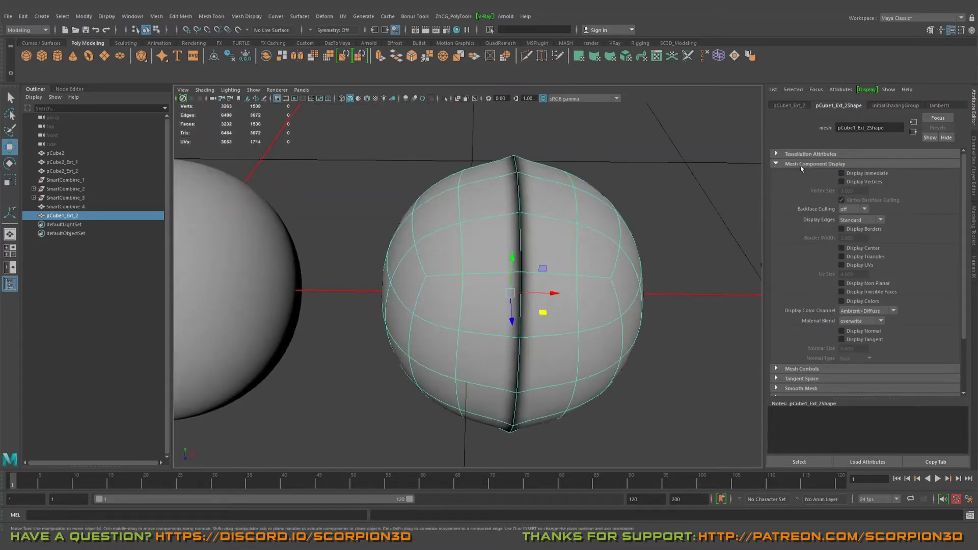
pyautogui.keyDown('alt'); pyautogui.moveTo(742, 304); pyautogui.dragTo(669, 243); pyautogui.keyUp('alt')
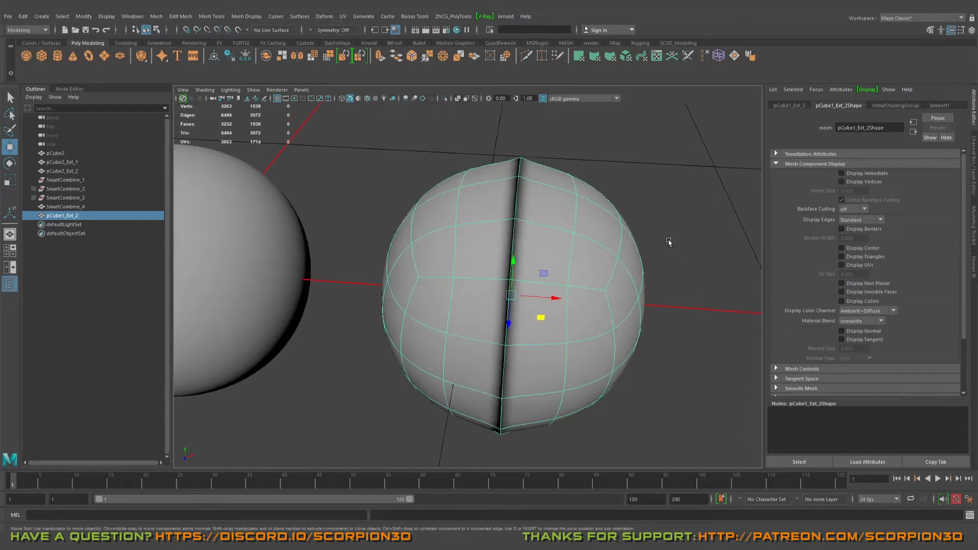
pyautogui.keyDown('alt'); pyautogui.moveTo(601, 243); pyautogui.dragTo(581, 238); pyautogui.keyUp('alt')
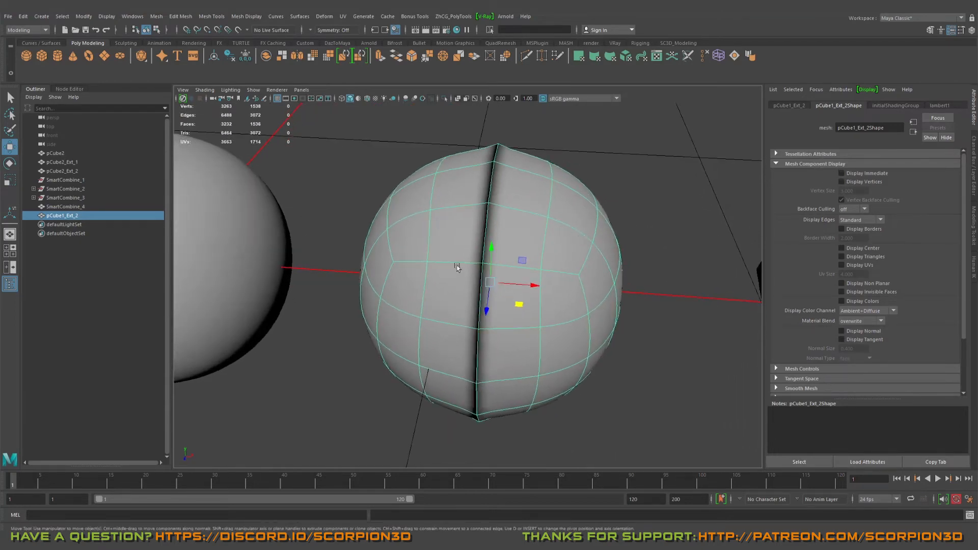
pyautogui.keyDown('alt'); pyautogui.moveTo(457, 267); pyautogui.dragTo(560, 250); pyautogui.keyUp('alt')
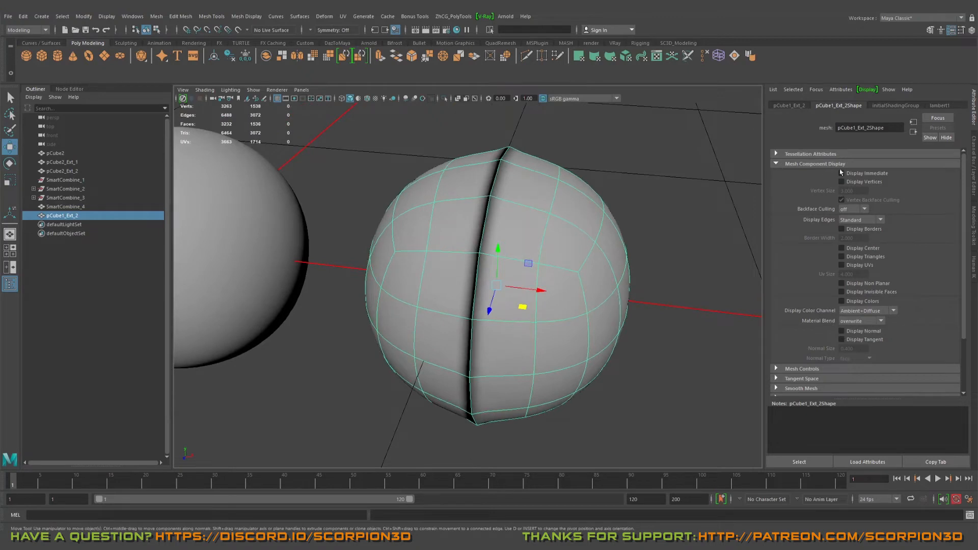
pyautogui.keyDown('alt'); pyautogui.moveTo(761, 251); pyautogui.dragTo(778, 255, button='middle'); pyautogui.keyUp('alt')
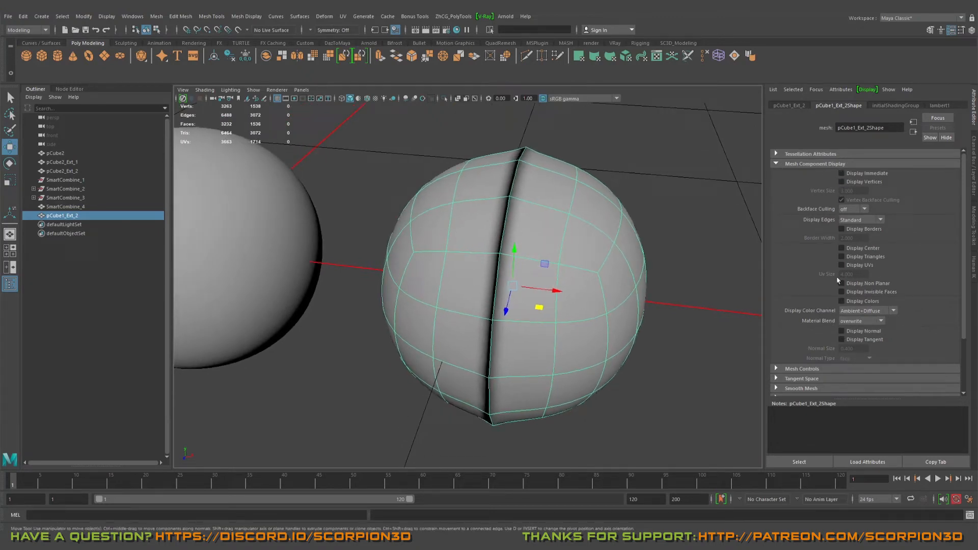
pyautogui.click(842, 332)
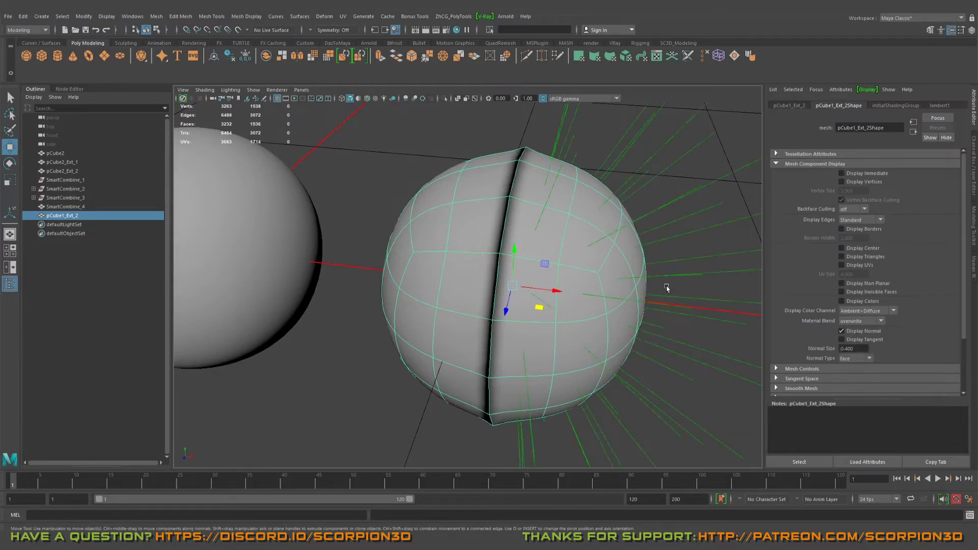
# Step: Inspect the direction of the face normals on both halves of the seamed sphere from several angles
pyautogui.keyDown('alt'); pyautogui.moveTo(667, 288); pyautogui.dragTo(584, 230); pyautogui.keyUp('alt')
pyautogui.scroll(2, 583, 214)
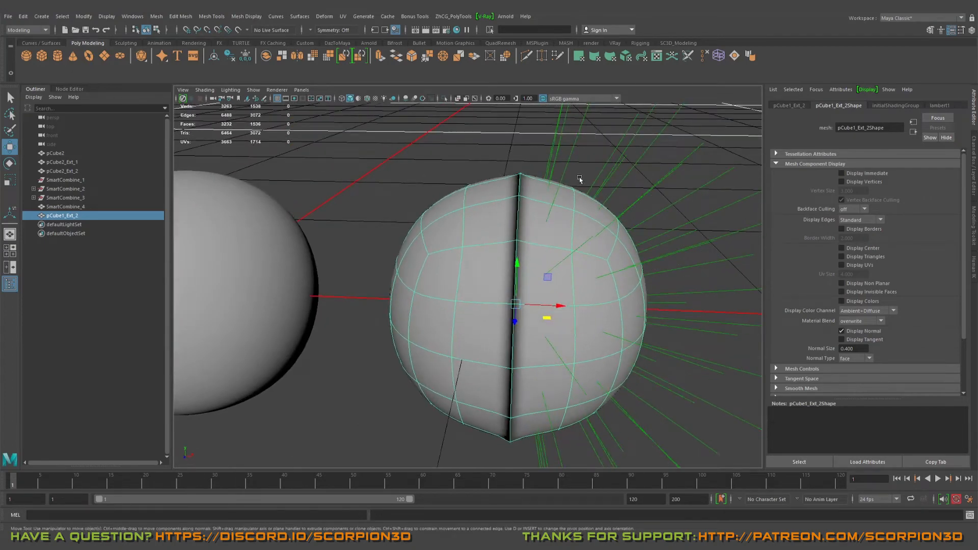
pyautogui.keyDown('alt'); pyautogui.moveTo(580, 179); pyautogui.dragTo(494, 248); pyautogui.keyUp('alt')
pyautogui.keyDown('alt'); pyautogui.moveTo(632, 136); pyautogui.dragTo(510, 290); pyautogui.keyUp('alt')
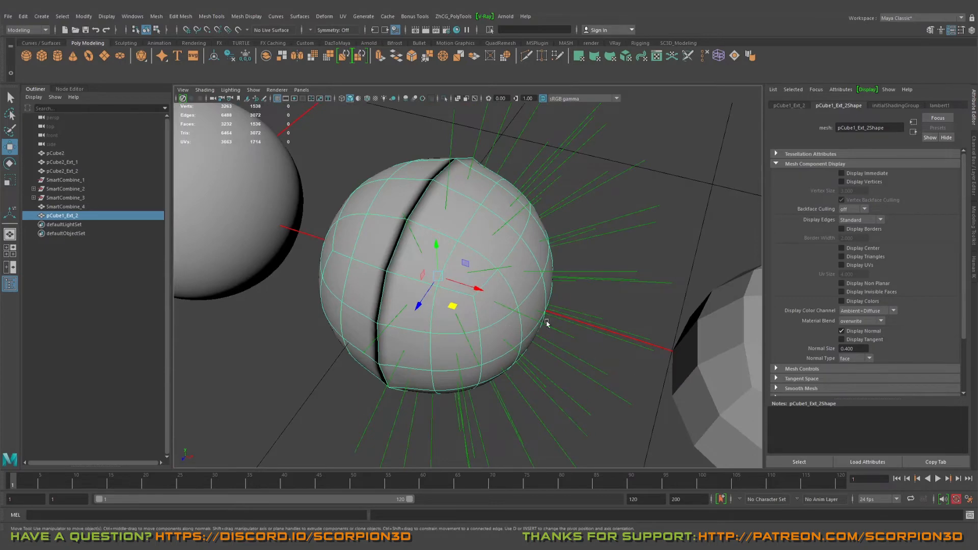
pyautogui.keyDown('alt'); pyautogui.moveTo(546, 321); pyautogui.dragTo(617, 289); pyautogui.keyUp('alt')
pyautogui.keyDown('alt'); pyautogui.moveTo(511, 201); pyautogui.dragTo(482, 259); pyautogui.keyUp('alt')
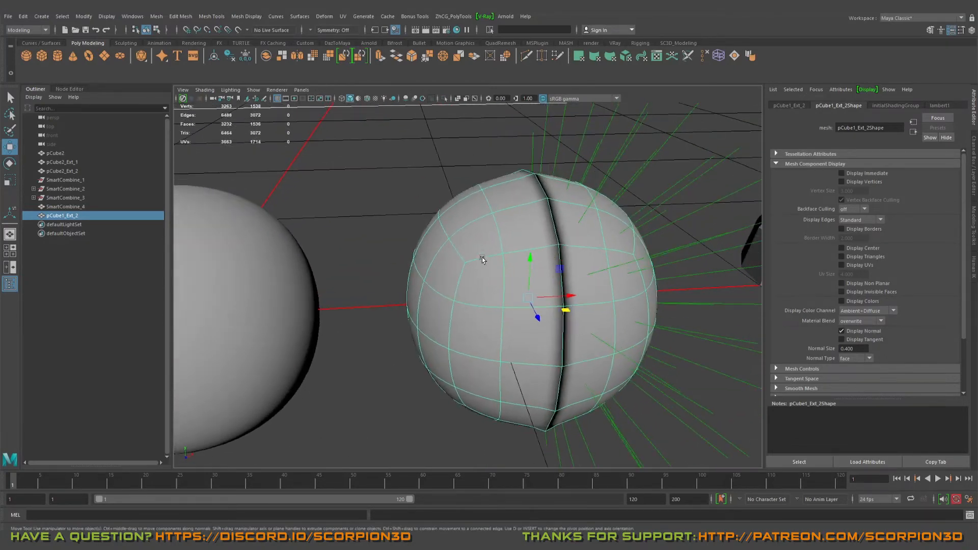
# Step: Separate the faces of the seamed sphere's right half from its left half
pyautogui.keyDown('alt'); pyautogui.moveTo(527, 217); pyautogui.dragTo(508, 240); pyautogui.keyUp('alt')
pyautogui.moveTo(550, 232); pyautogui.dragTo(545, 245, button='right')
pyautogui.scroll(-4, 545, 245)
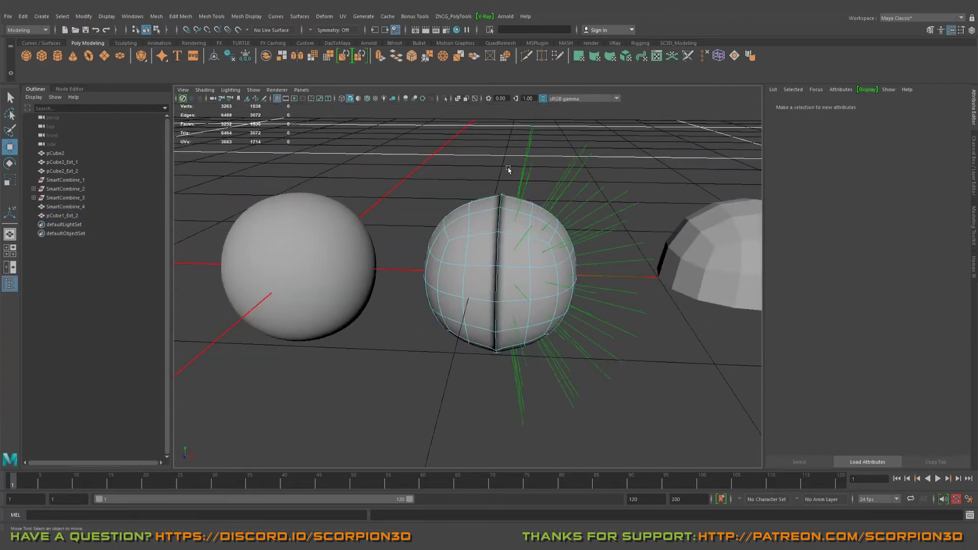
pyautogui.moveTo(510, 169); pyautogui.dragTo(584, 376)
pyautogui.keyDown('alt'); pyautogui.moveTo(574, 280); pyautogui.dragTo(578, 216); pyautogui.keyUp('alt')
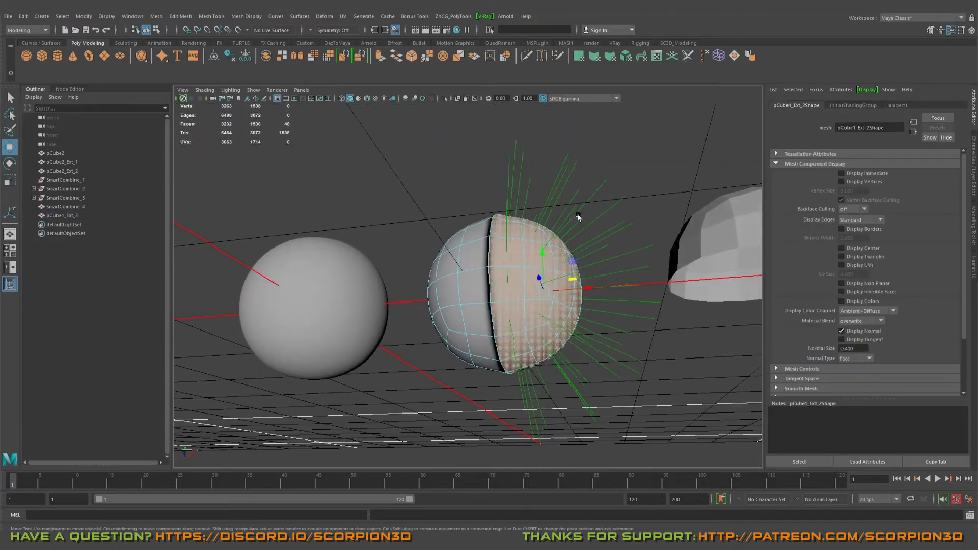
pyautogui.click(282, 57)
pyautogui.keyDown('alt'); pyautogui.moveTo(493, 191); pyautogui.dragTo(522, 260); pyautogui.keyUp('alt')
pyautogui.press('w')
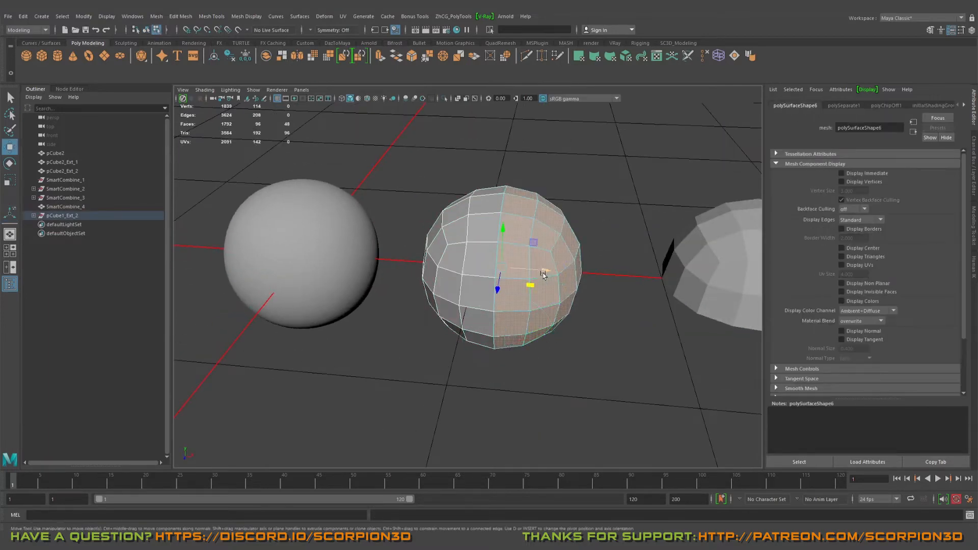
# Step: Center the pivot of the separated right half and move it along X away from the left half
pyautogui.click(542, 200)
pyautogui.press('F8')
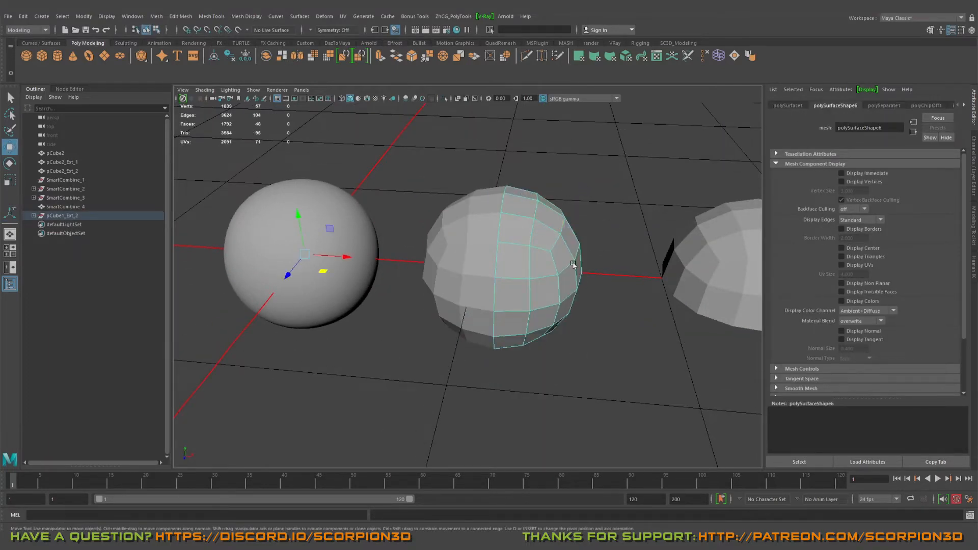
pyautogui.click(229, 56)
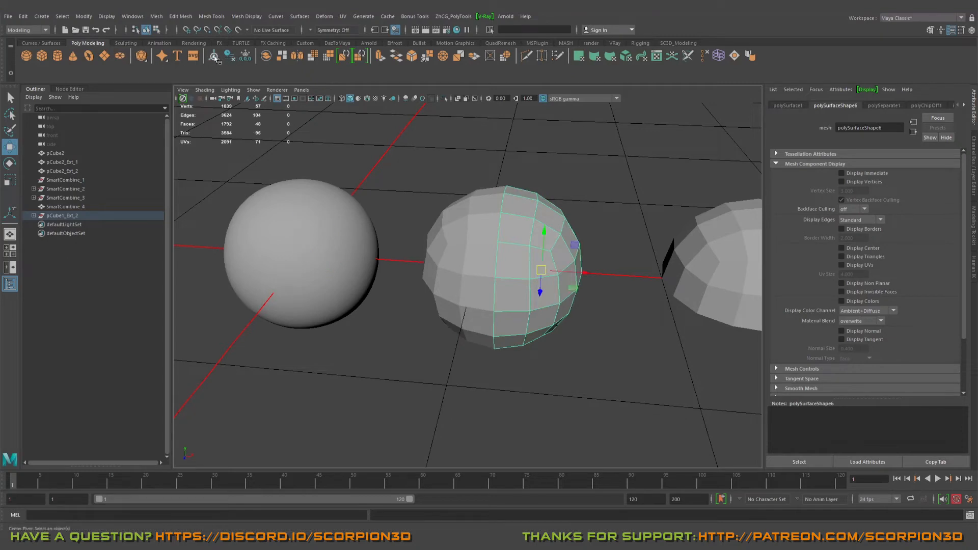
pyautogui.moveTo(577, 270); pyautogui.dragTo(498, 261)
# Step: Turn on Display Normal for the left half and examine the direction of its face normals
pyautogui.click(498, 261)
pyautogui.click(860, 332)
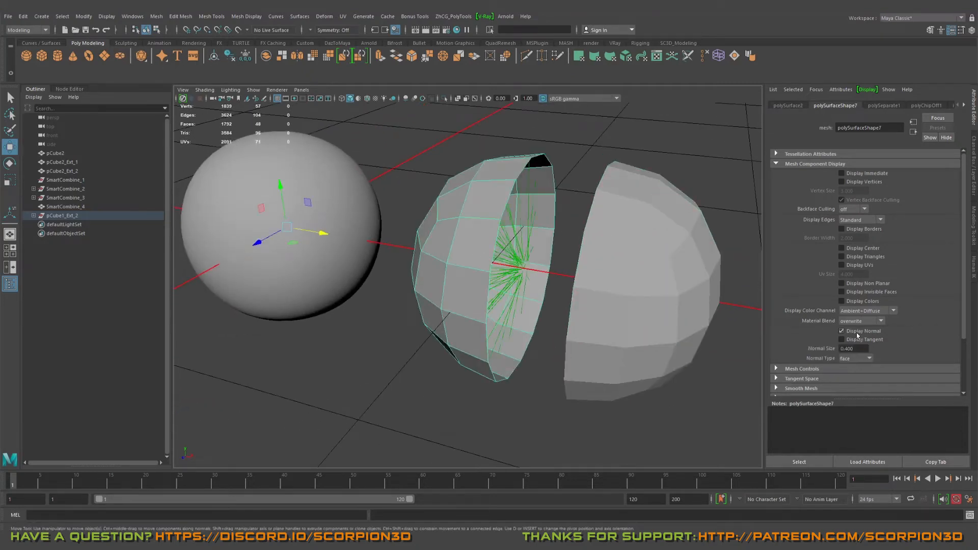
pyautogui.keyDown('alt'); pyautogui.moveTo(448, 219); pyautogui.dragTo(485, 202); pyautogui.keyUp('alt')
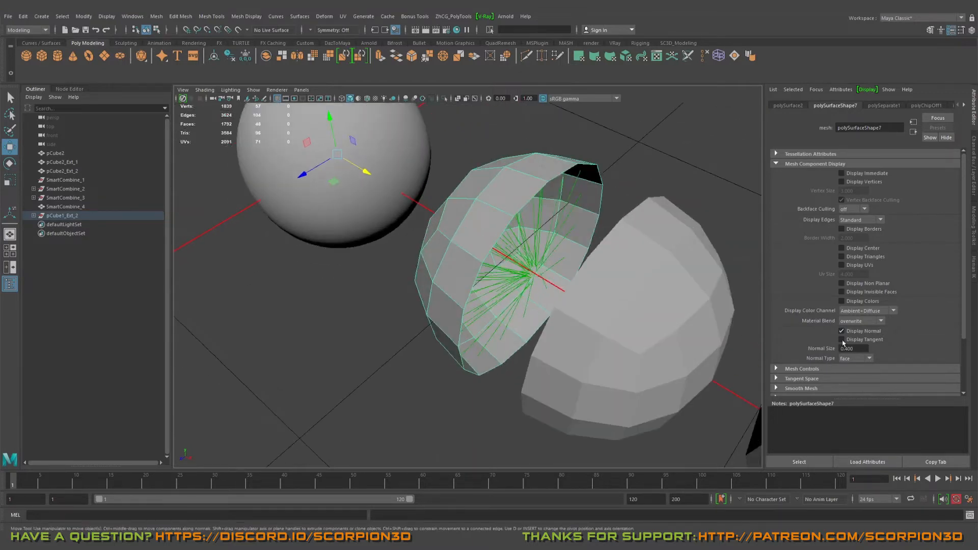
pyautogui.scroll(3, 567, 285)
pyautogui.scroll(2, 489, 250)
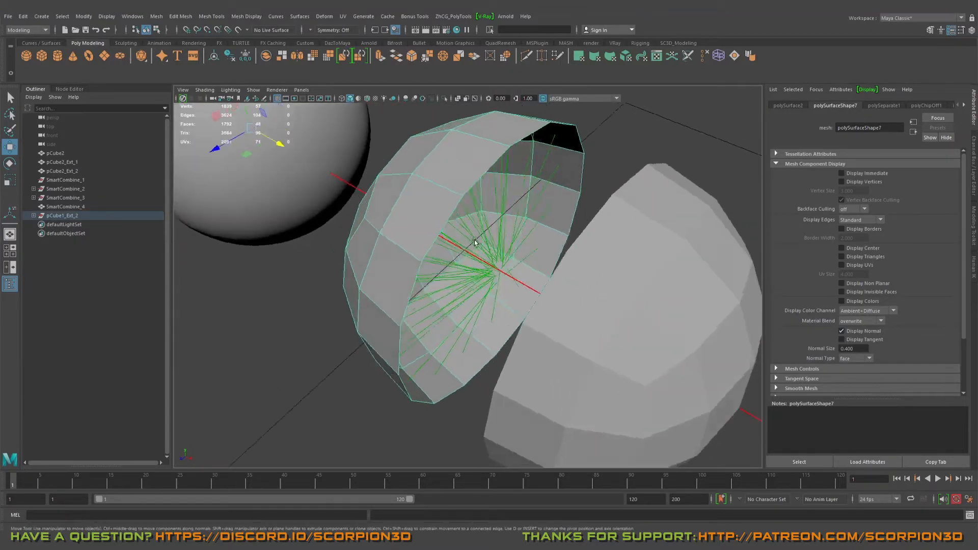
# Step: Turn on Display Normal for the right half and compare its normal direction with the left half
pyautogui.keyDown('alt'); pyautogui.moveTo(475, 242); pyautogui.dragTo(659, 241); pyautogui.keyUp('alt')
pyautogui.click(659, 241)
pyautogui.click(842, 331)
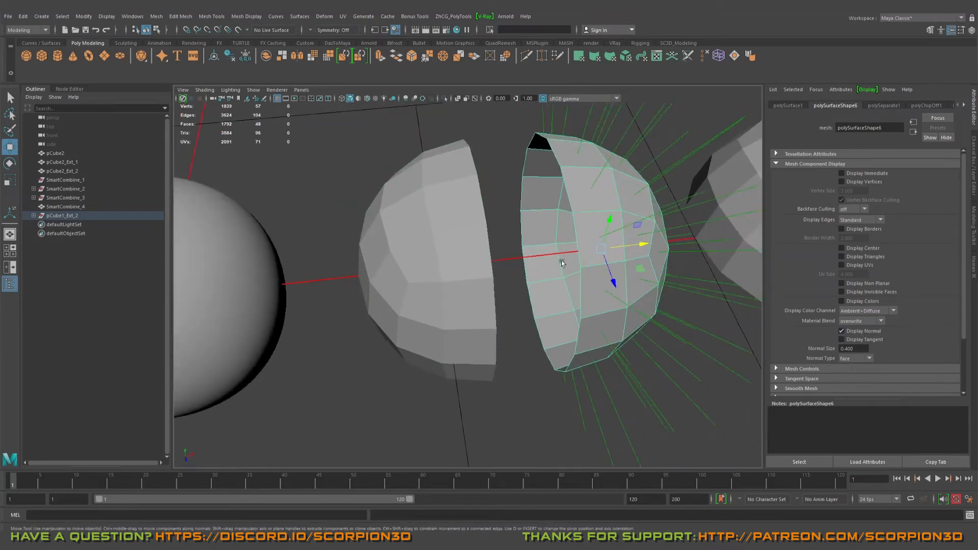
pyautogui.keyDown('alt'); pyautogui.moveTo(603, 225); pyautogui.dragTo(601, 202); pyautogui.keyUp('alt')
pyautogui.keyDown('alt'); pyautogui.moveTo(623, 124); pyautogui.dragTo(585, 118); pyautogui.keyUp('alt')
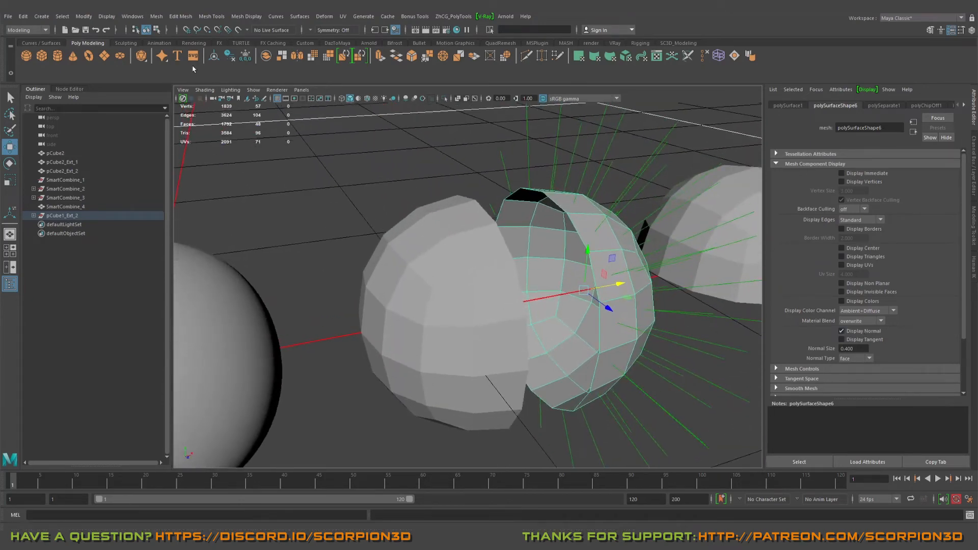
# Step: Turn off Two Sided Lighting and inspect the inner and outer faces of both separated halves
pyautogui.click(254, 90)
pyautogui.moveTo(225, 91)
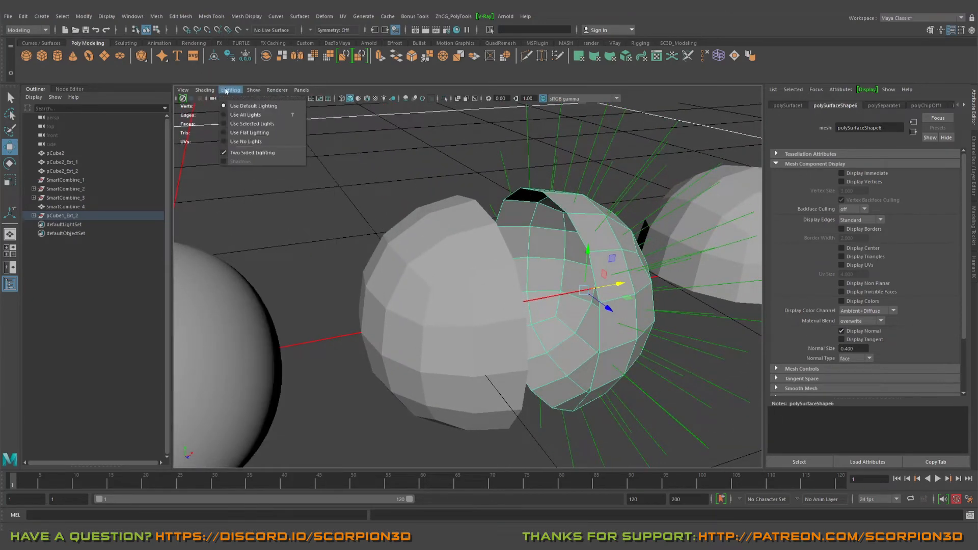
pyautogui.click(237, 152)
pyautogui.keyDown('alt'); pyautogui.moveTo(387, 240); pyautogui.dragTo(385, 207); pyautogui.keyUp('alt')
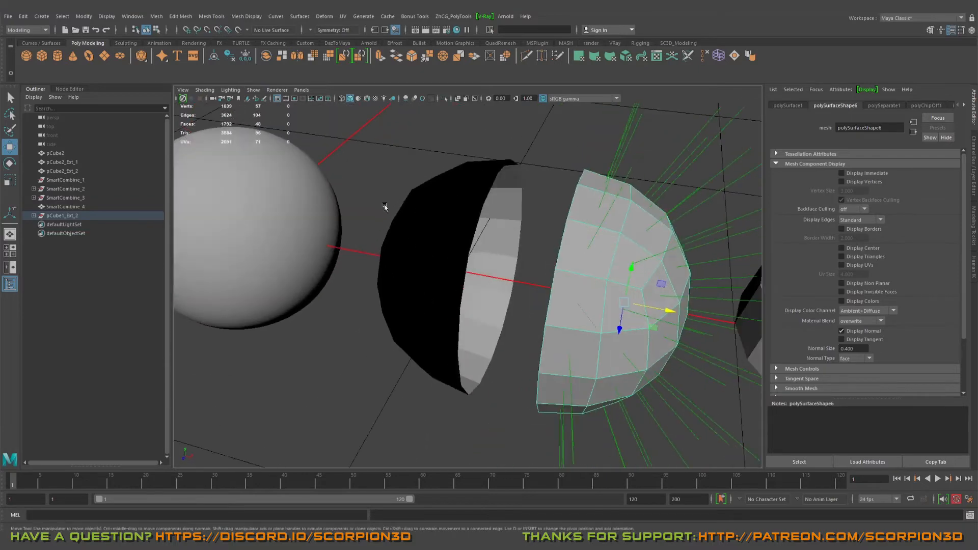
pyautogui.keyDown('alt'); pyautogui.moveTo(563, 229); pyautogui.dragTo(462, 255); pyautogui.keyUp('alt')
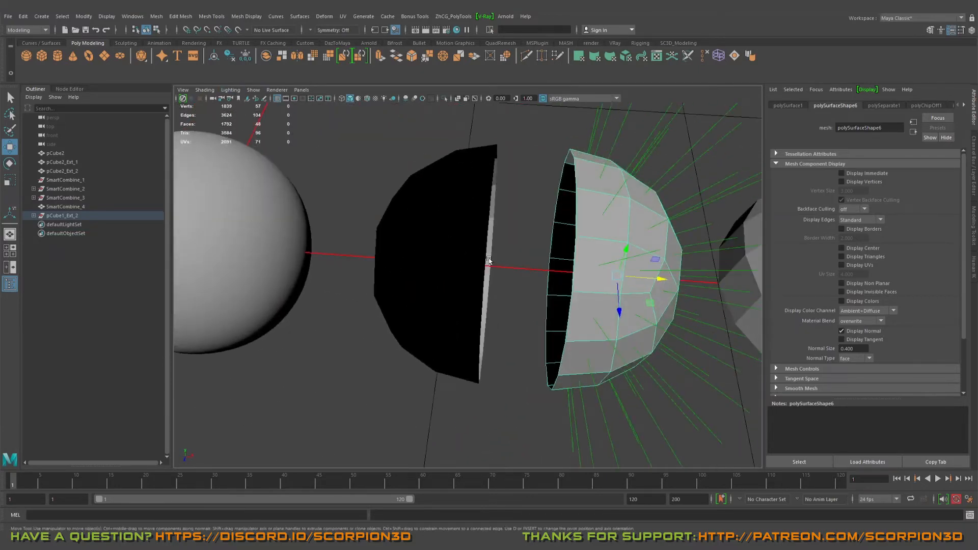
pyautogui.keyDown('alt'); pyautogui.moveTo(311, 141); pyautogui.dragTo(452, 325); pyautogui.keyUp('alt')
pyautogui.keyDown('alt'); pyautogui.moveTo(452, 325); pyautogui.dragTo(515, 268, button='right'); pyautogui.keyUp('alt')
pyautogui.keyDown('alt'); pyautogui.moveTo(515, 268); pyautogui.dragTo(500, 237); pyautogui.keyUp('alt')
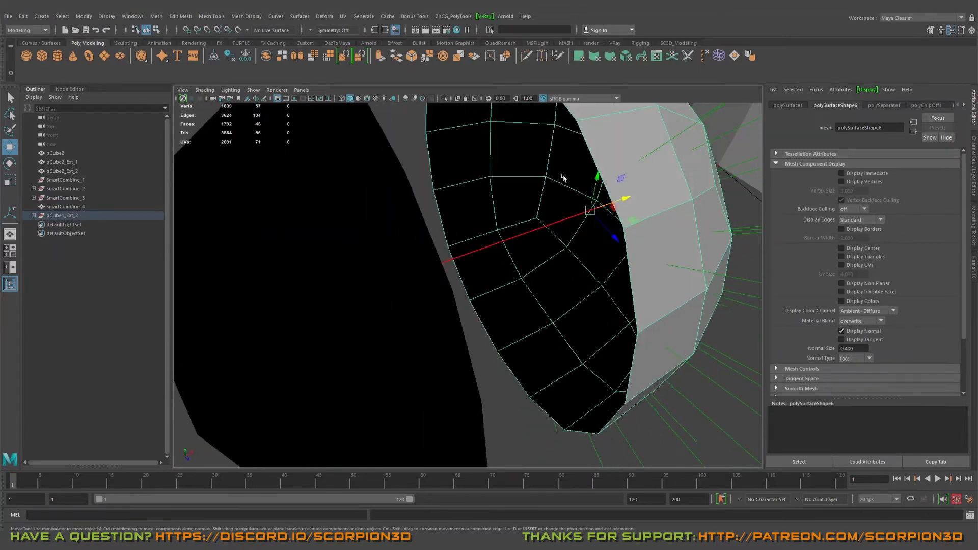
pyautogui.keyDown('alt'); pyautogui.moveTo(602, 350); pyautogui.dragTo(545, 303); pyautogui.keyUp('alt')
# Step: Turn Two Sided Lighting back on and review the viewport lighting options
pyautogui.click(240, 91)
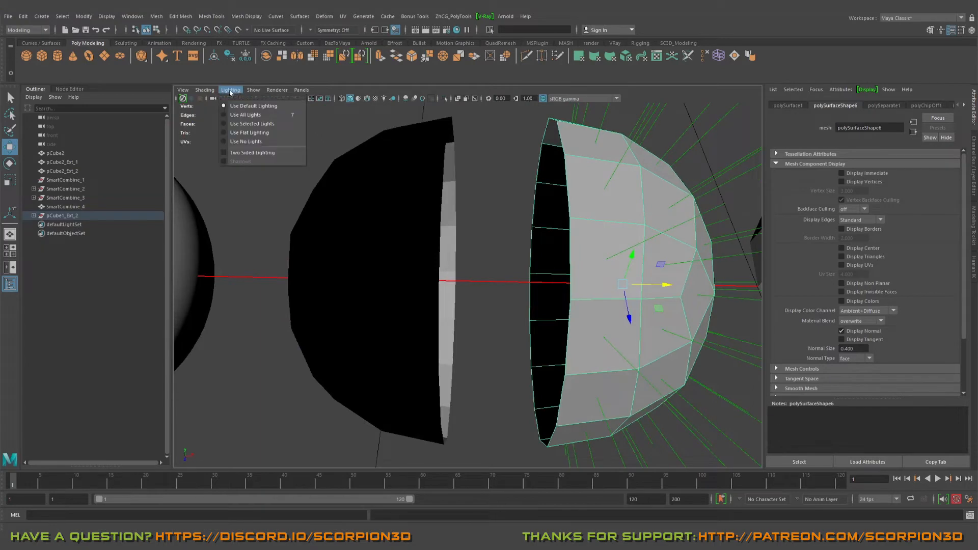
pyautogui.click(243, 153)
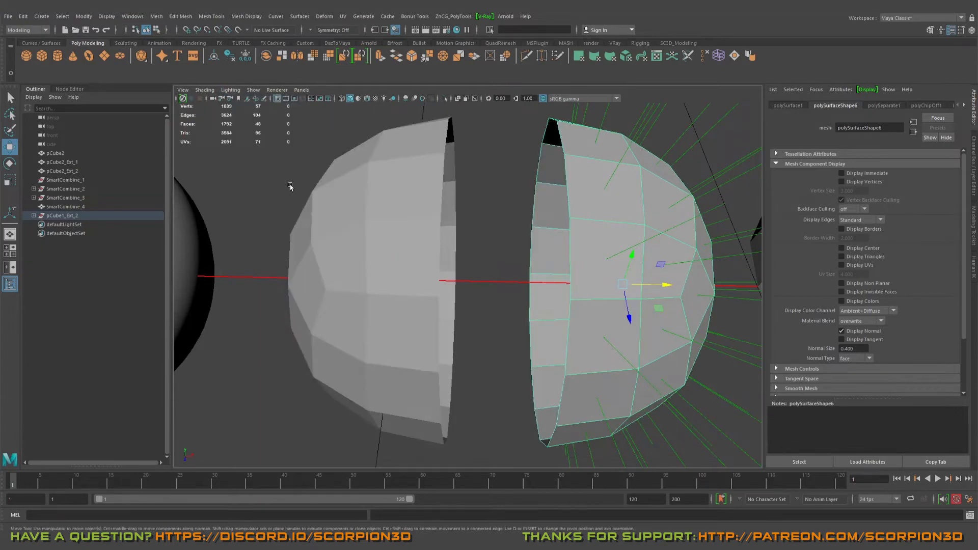
pyautogui.click(230, 90)
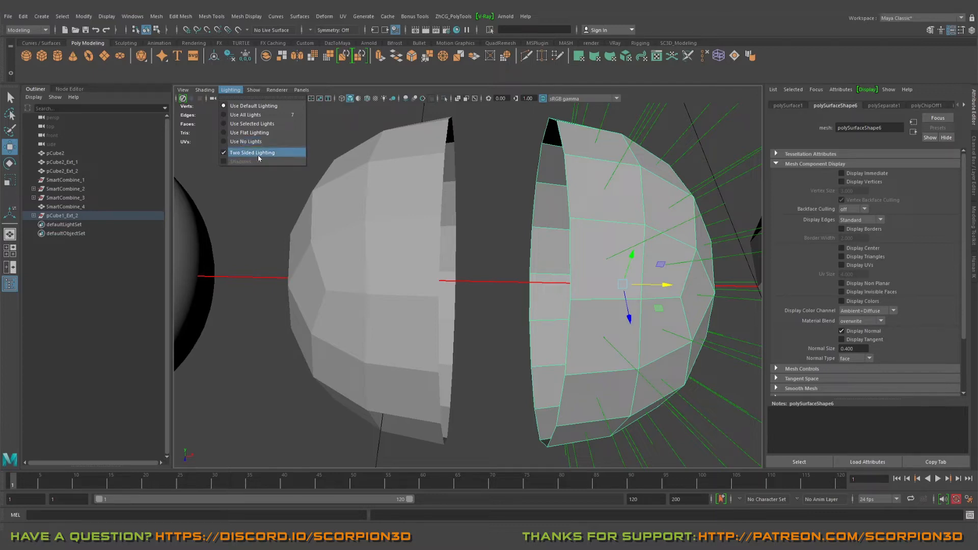
# Step: Reverse the face normals of the left half
pyautogui.keyDown('alt'); pyautogui.moveTo(507, 273); pyautogui.dragTo(465, 258); pyautogui.keyUp('alt')
pyautogui.click(491, 219)
pyautogui.press('q')
pyautogui.keyDown('alt'); pyautogui.moveTo(491, 218); pyautogui.dragTo(514, 270); pyautogui.keyUp('alt')
pyautogui.click(480, 235)
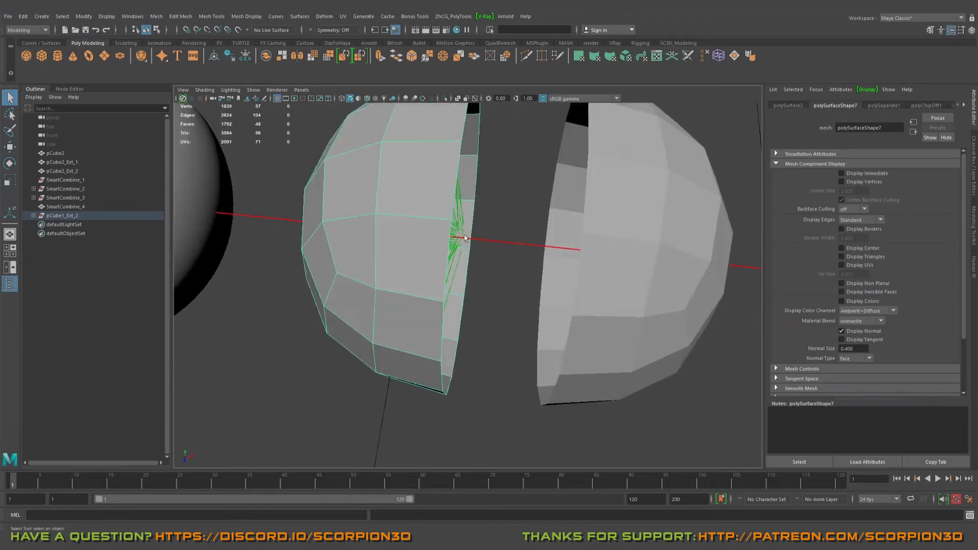
pyautogui.keyDown('alt'); pyautogui.moveTo(465, 238); pyautogui.dragTo(459, 194); pyautogui.keyUp('alt')
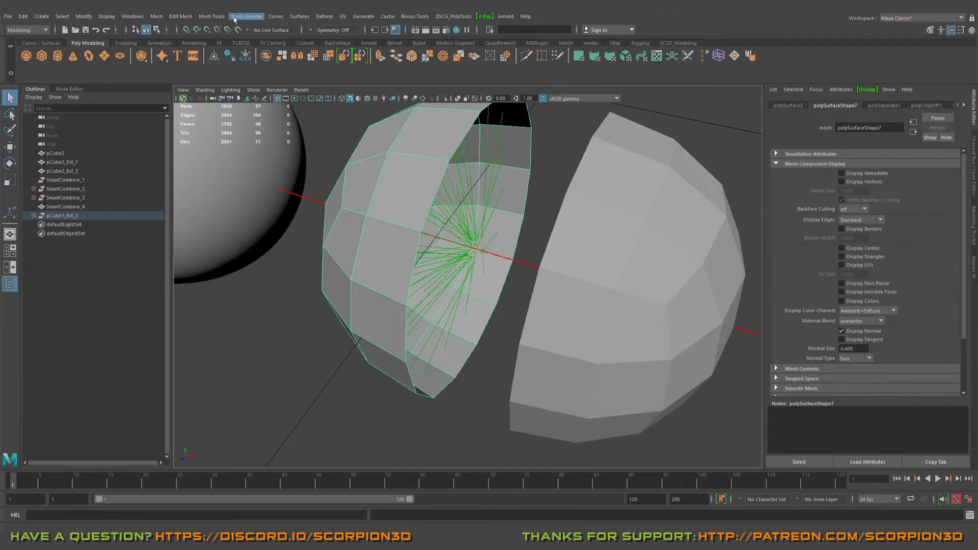
pyautogui.click(239, 17)
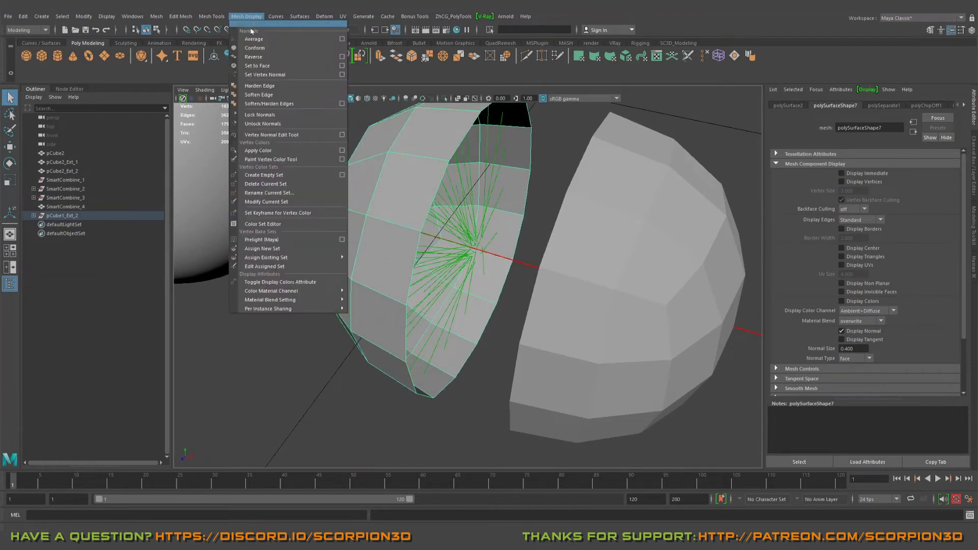
pyautogui.click(253, 56)
pyautogui.keyDown('alt'); pyautogui.moveTo(417, 204); pyautogui.dragTo(456, 207); pyautogui.keyUp('alt')
# Step: Snap the right half's pivot to a vertex on its open border
pyautogui.click(578, 197)
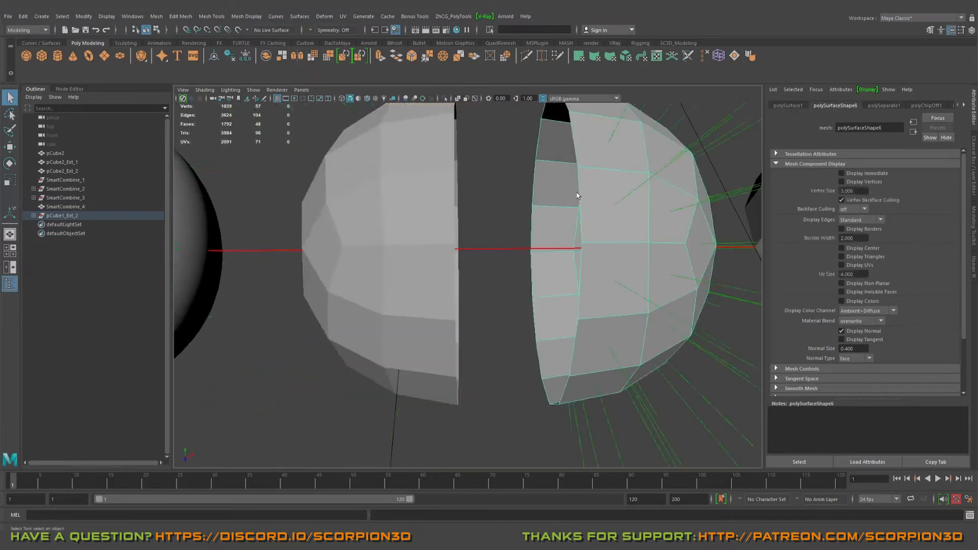
pyautogui.press('w')
pyautogui.keyDown('alt'); pyautogui.moveTo(578, 197); pyautogui.dragTo(546, 234, button='right'); pyautogui.keyUp('alt')
pyautogui.press('d')
pyautogui.press('v')
pyautogui.click(554, 193)
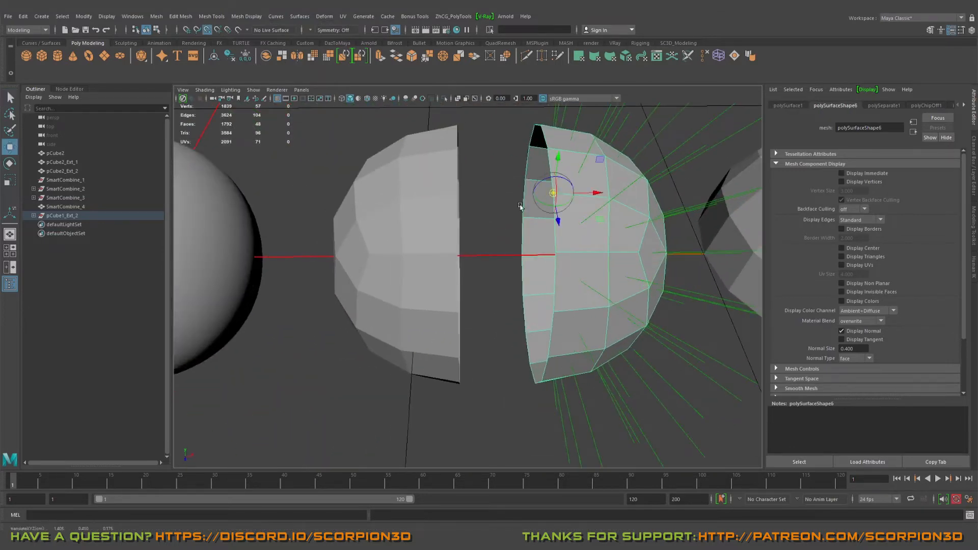
# Step: Move the right half back against the left half, snapping it to the matching border vertex
pyautogui.keyDown('alt'); pyautogui.moveTo(468, 209); pyautogui.dragTo(509, 225); pyautogui.keyUp('alt')
pyautogui.press('v')
pyautogui.moveTo(549, 180); pyautogui.dragTo(437, 193)
pyautogui.press('q')
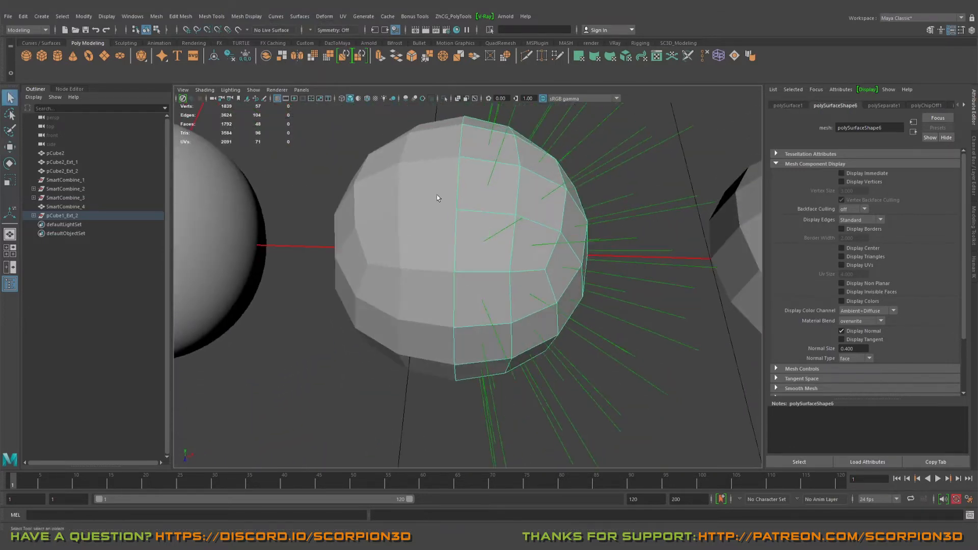
# Step: Combine the two halves into one mesh and merge the centre-seam vertices with a distance threshold of 0.01
pyautogui.click(436, 193)
pyautogui.keyDown('shift'); pyautogui.click(517, 206); pyautogui.keyUp('shift')
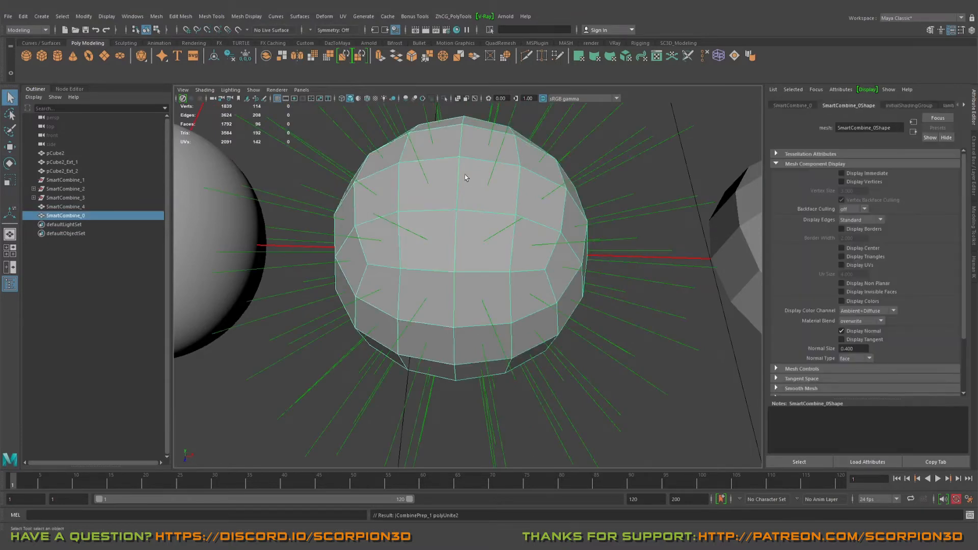
pyautogui.keyDown('shift'); pyautogui.moveTo(465, 174); pyautogui.dragTo(418, 175, button='right'); pyautogui.keyUp('shift')
pyautogui.moveTo(437, 112); pyautogui.dragTo(487, 427)
pyautogui.moveTo(495, 227)
pyautogui.keyDown('alt'); pyautogui.mouseDown()
pyautogui.moveTo(483, 236)
pyautogui.moveTo(480, 223)
pyautogui.mouseUp(); pyautogui.keyUp('alt')
pyautogui.keyDown('shift'); pyautogui.moveTo(463, 195); pyautogui.dragTo(502, 156, button='right'); pyautogui.keyUp('shift')
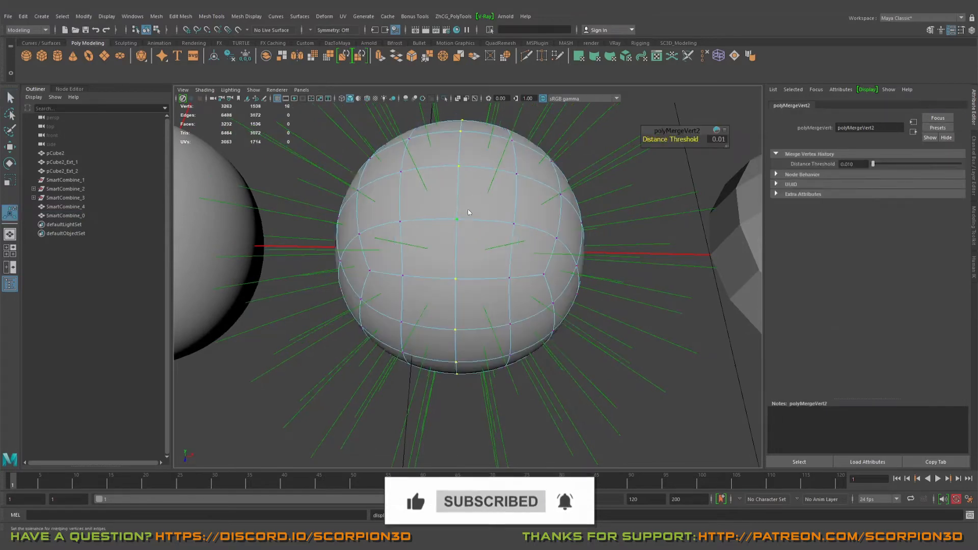
# Step: Return to object mode and inspect the merged sphere's seam smoothing and face normals
pyautogui.moveTo(467, 212); pyautogui.dragTo(502, 197, button='right')
pyautogui.click(581, 188)
pyautogui.scroll(-5, 552, 194)
pyautogui.keyDown('alt'); pyautogui.moveTo(545, 179); pyautogui.dragTo(501, 197); pyautogui.keyUp('alt')
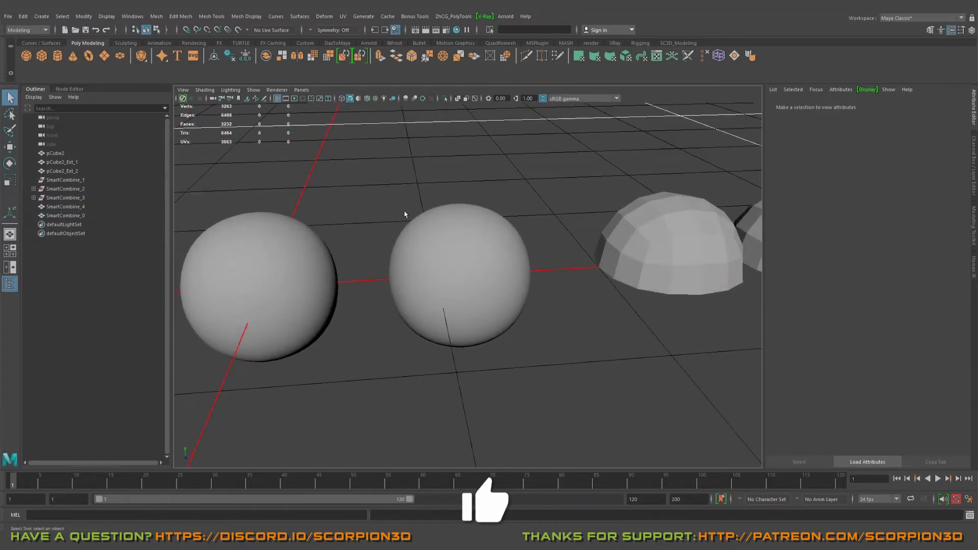
pyautogui.click(509, 294)
pyautogui.keyDown('alt'); pyautogui.moveTo(513, 297); pyautogui.dragTo(520, 317); pyautogui.keyUp('alt')
pyautogui.scroll(3, 520, 317)
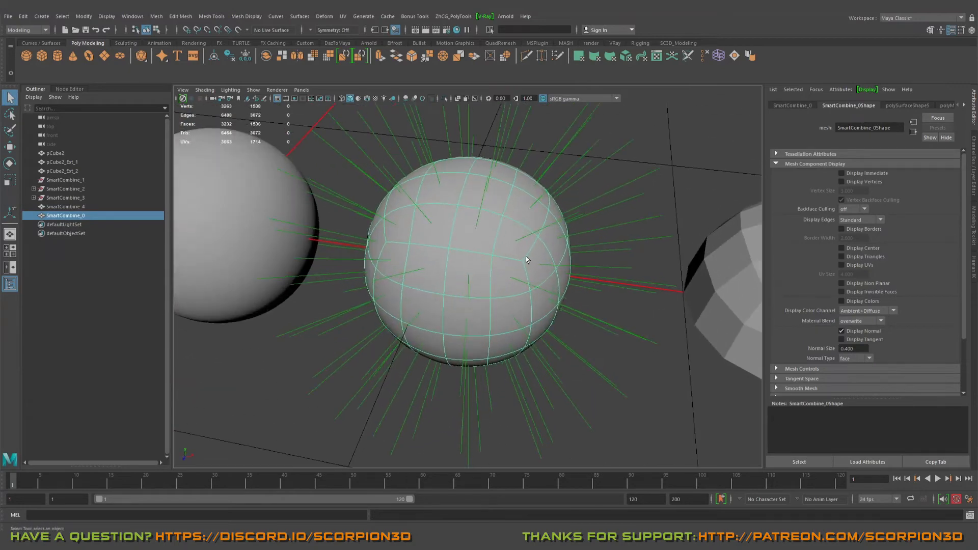
# Step: Switch Display Normal off and back on for the merged sphere
pyautogui.click(842, 332)
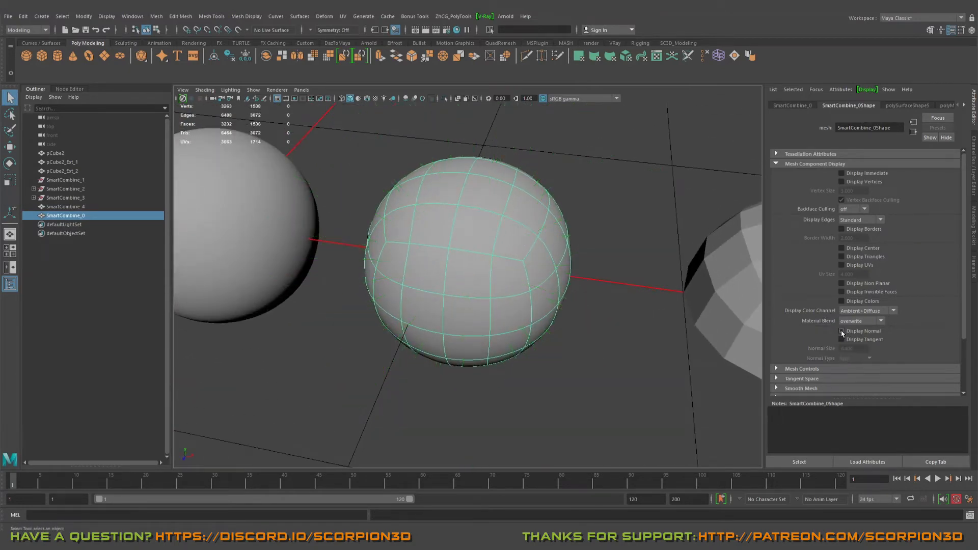
pyautogui.keyDown('alt'); pyautogui.moveTo(623, 300); pyautogui.dragTo(479, 274, button='middle'); pyautogui.keyUp('alt')
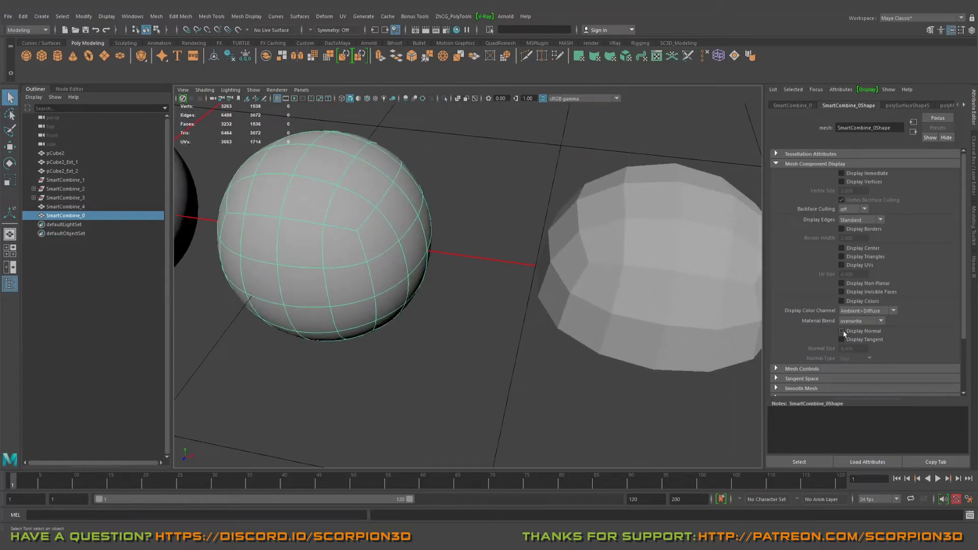
pyautogui.click(841, 331)
pyautogui.keyDown('alt'); pyautogui.moveTo(629, 329); pyautogui.dragTo(485, 278, button='middle'); pyautogui.keyUp('alt')
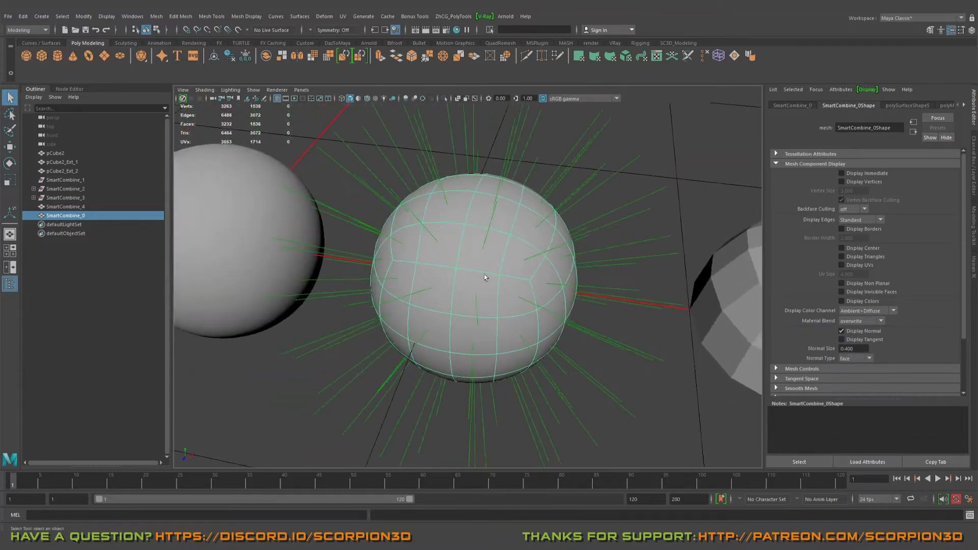
# Step: Set the merged sphere's Normal Size to 0.8 and view the normal lines
pyautogui.scroll(2, 485, 278)
pyautogui.click(854, 349)
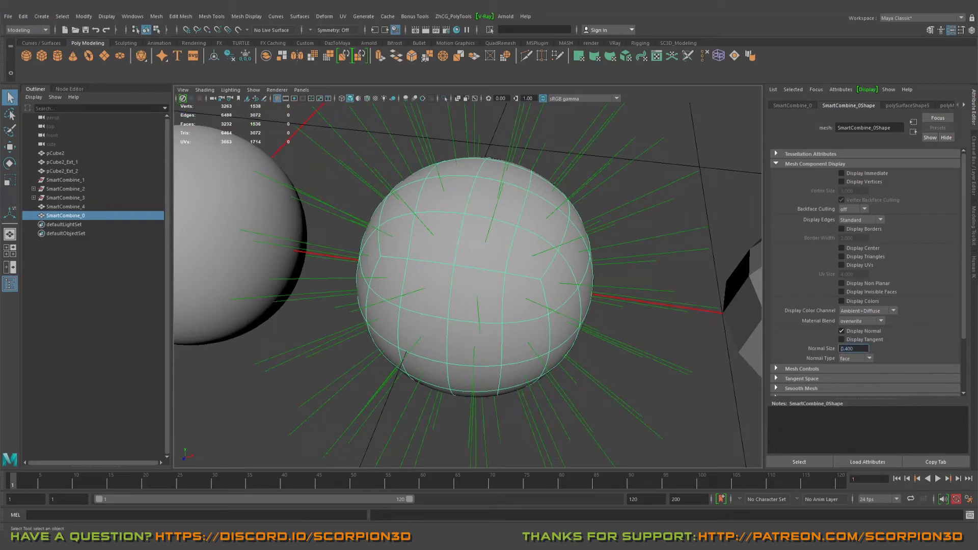
pyautogui.write('8')
pyautogui.press('Return')
pyautogui.keyDown('alt'); pyautogui.moveTo(509, 296); pyautogui.dragTo(540, 287); pyautogui.keyUp('alt')
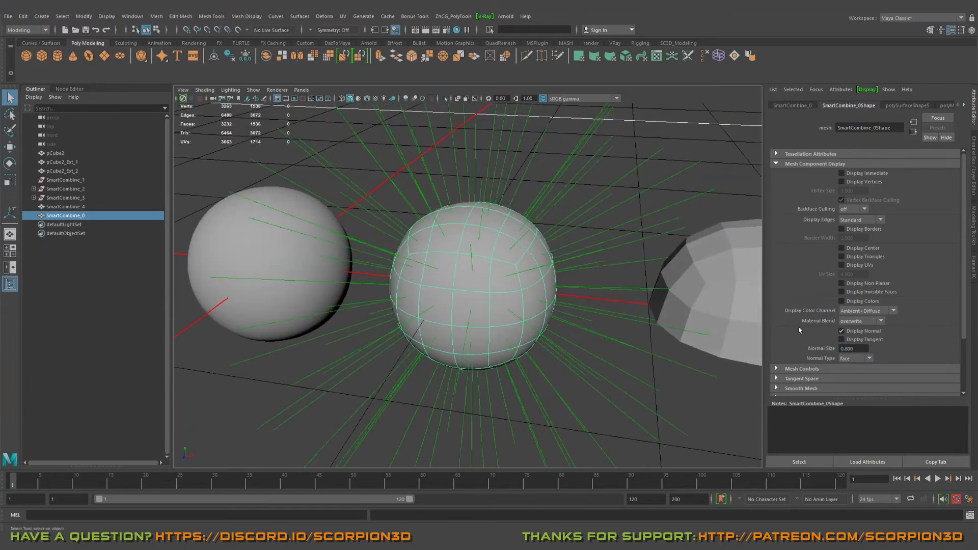
# Step: Set the merged sphere's Normal Size to 0.1 and view the normal lines
pyautogui.doubleClick(848, 349)
pyautogui.write('1')
pyautogui.press('Return')
pyautogui.scroll(3, 433, 288)
pyautogui.keyDown('alt'); pyautogui.moveTo(432, 289); pyautogui.dragTo(395, 282); pyautogui.keyUp('alt')
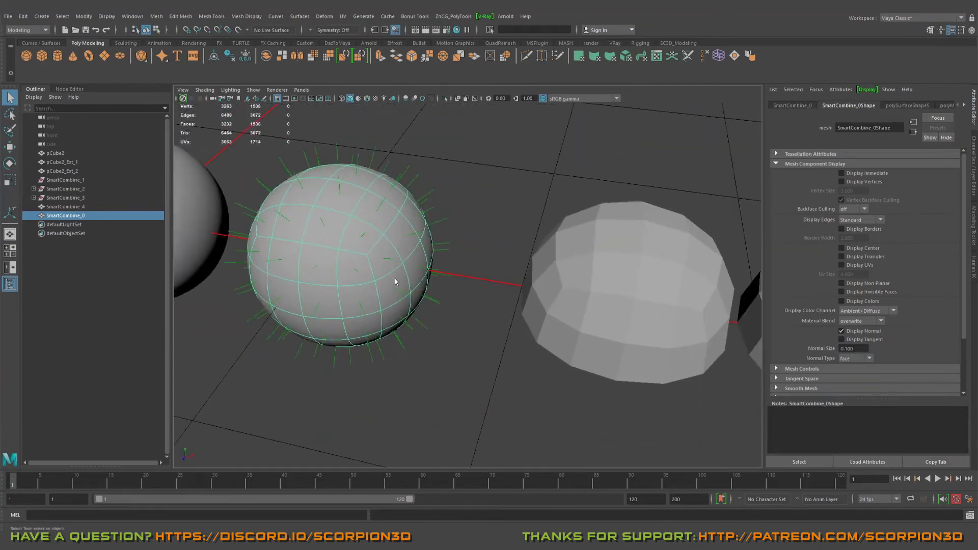
# Step: Turn off Display Normal for the merged sphere and check its surface around the seam
pyautogui.click(842, 333)
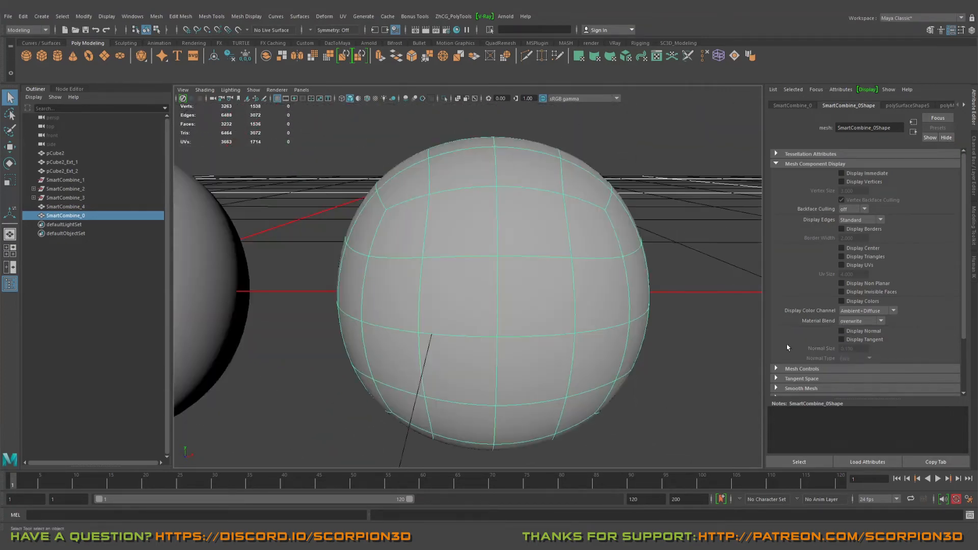
pyautogui.keyDown('alt'); pyautogui.moveTo(468, 265); pyautogui.dragTo(506, 304); pyautogui.keyUp('alt')
# Step: Turn off smooth preview on pCube2 and select it together with the neighbouring half sphere pCube2_Ext_1
pyautogui.keyDown('alt'); pyautogui.moveTo(713, 305); pyautogui.dragTo(560, 306, button='middle'); pyautogui.keyUp('alt')
pyautogui.click(580, 306)
pyautogui.press('1')
pyautogui.keyDown('alt'); pyautogui.moveTo(579, 305); pyautogui.dragTo(446, 298); pyautogui.keyUp('alt')
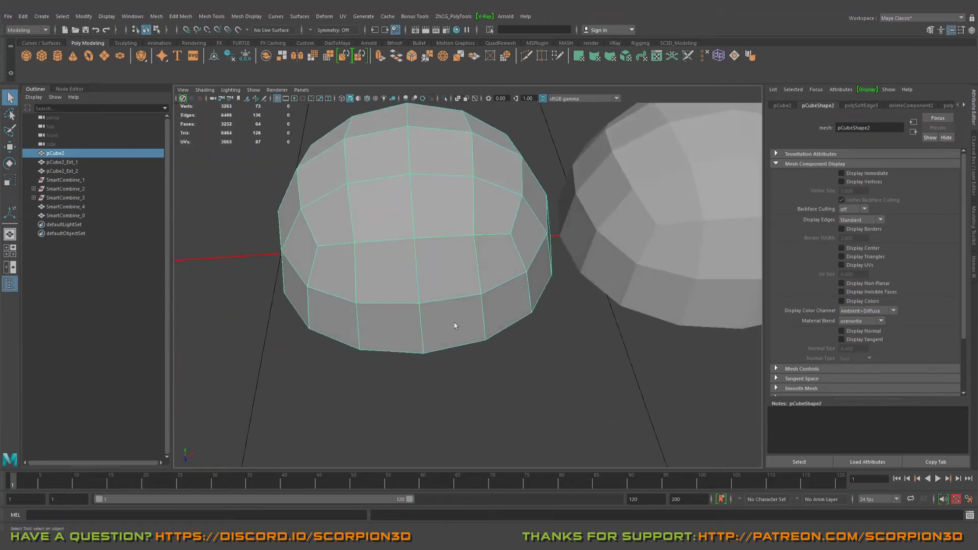
pyautogui.scroll(-3, 454, 326)
pyautogui.keyDown('alt'); pyautogui.moveTo(535, 276); pyautogui.dragTo(465, 301, button='middle'); pyautogui.keyUp('alt')
pyautogui.moveTo(426, 176); pyautogui.dragTo(477, 270)
pyautogui.keyDown('alt'); pyautogui.moveTo(467, 306); pyautogui.dragTo(487, 309, button='middle'); pyautogui.keyUp('alt')
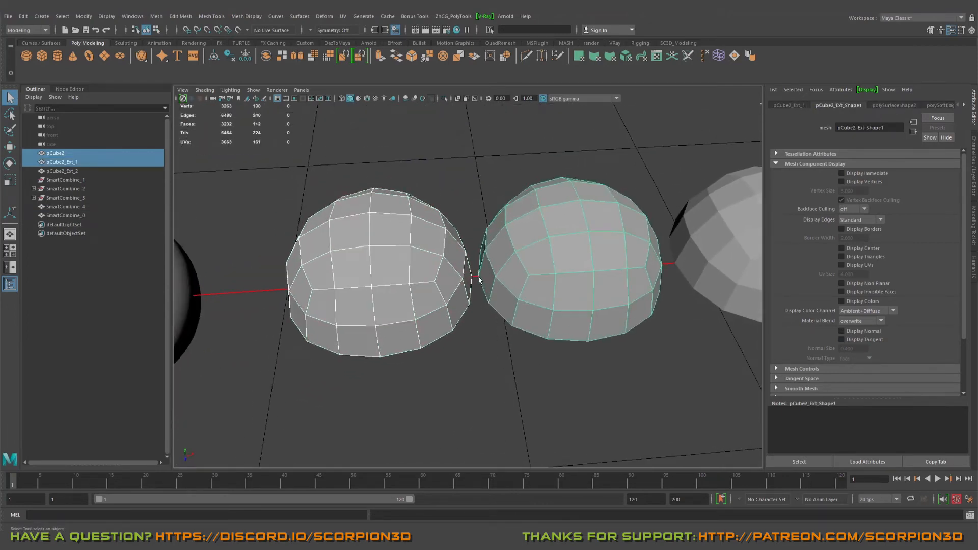
pyautogui.moveTo(411, 193); pyautogui.dragTo(528, 347)
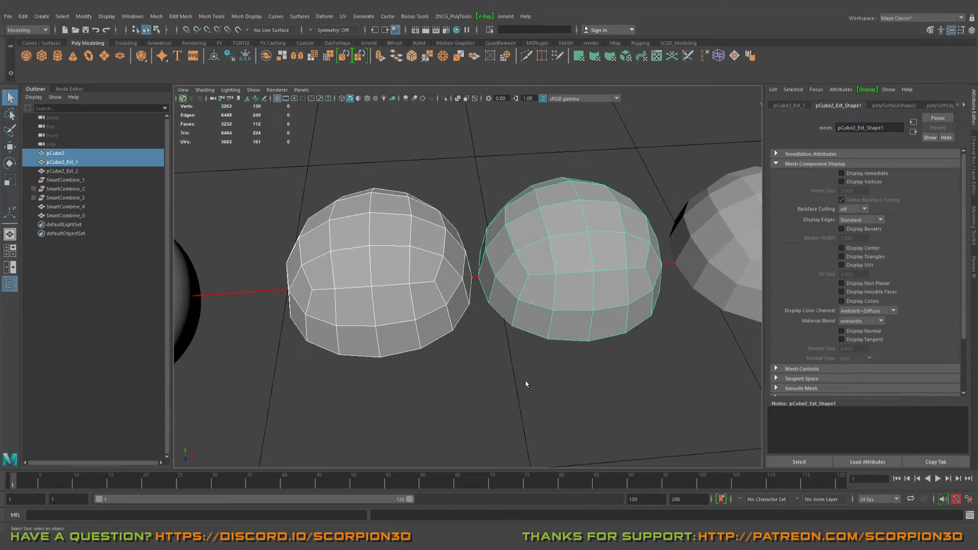
# Step: Switch smooth preview on and off for pCube2_Ext_1 and for pCube2 in turn to compare their surfaces
pyautogui.click(558, 385)
pyautogui.click(560, 312)
pyautogui.press('3')
pyautogui.click(578, 394)
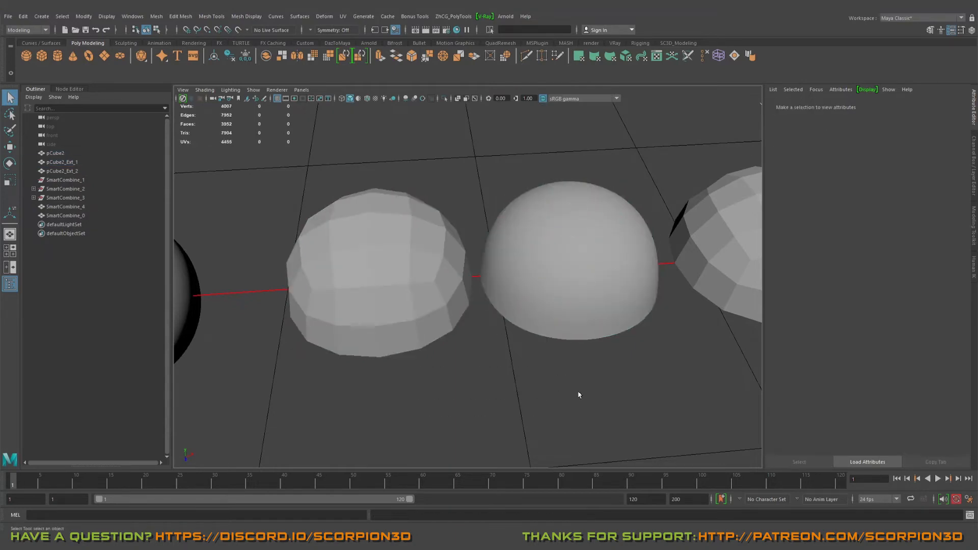
pyautogui.click(553, 306)
pyautogui.press('1')
pyautogui.click(427, 301)
pyautogui.press('3')
pyautogui.press('1')
pyautogui.click(397, 376)
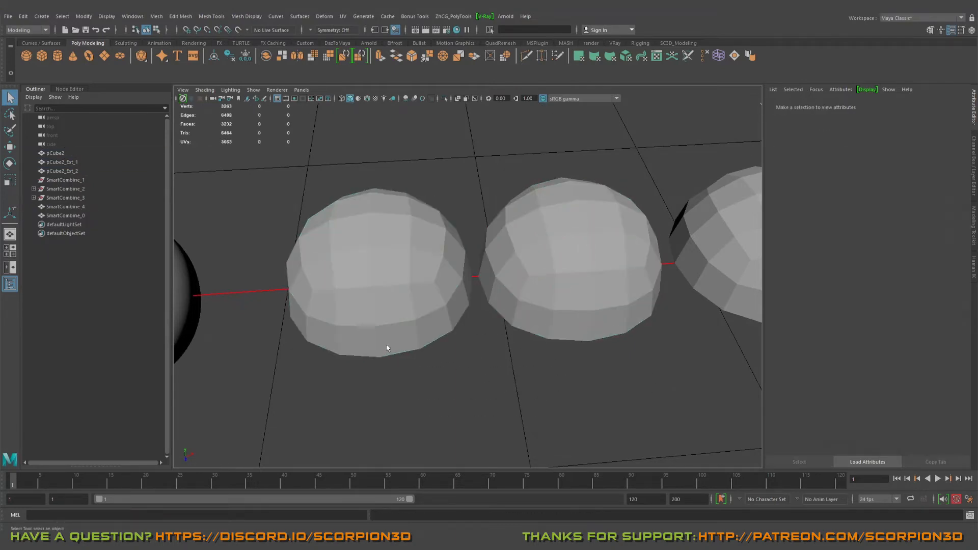
# Step: Select both unsmoothed half spheres together and compare their wireframes
pyautogui.keyDown('alt'); pyautogui.moveTo(387, 348); pyautogui.dragTo(466, 357, button='right'); pyautogui.keyUp('alt')
pyautogui.keyDown('alt'); pyautogui.moveTo(466, 357); pyautogui.dragTo(483, 342); pyautogui.keyUp('alt')
pyautogui.moveTo(441, 227); pyautogui.dragTo(552, 347)
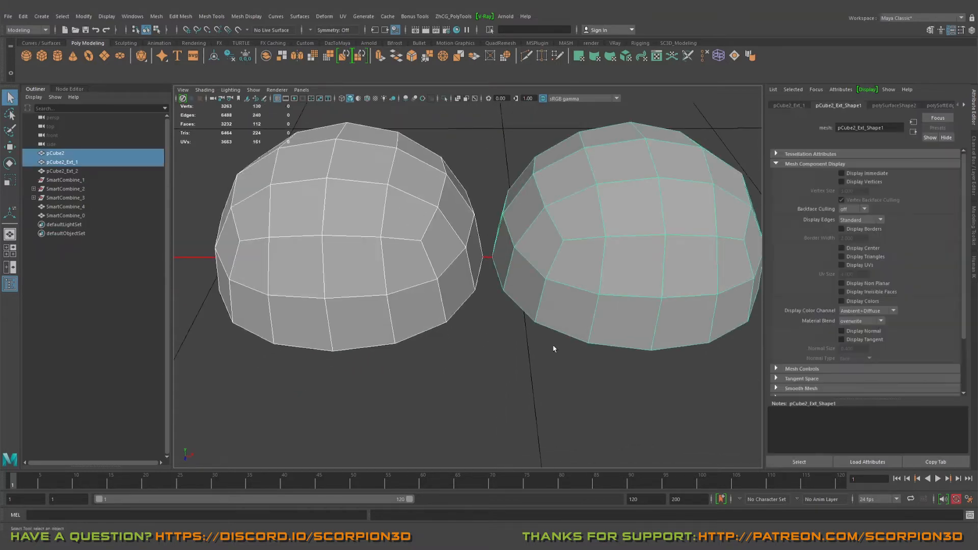
pyautogui.keyDown('alt'); pyautogui.moveTo(361, 184); pyautogui.dragTo(367, 187, button='middle'); pyautogui.keyUp('alt')
pyautogui.keyDown('alt'); pyautogui.moveTo(471, 284); pyautogui.dragTo(479, 305, button='right'); pyautogui.keyUp('alt')
pyautogui.keyDown('alt'); pyautogui.moveTo(478, 305); pyautogui.dragTo(461, 315, button='middle'); pyautogui.keyUp('alt')
pyautogui.keyDown('alt'); pyautogui.moveTo(460, 314); pyautogui.dragTo(467, 326, button='right'); pyautogui.keyUp('alt')
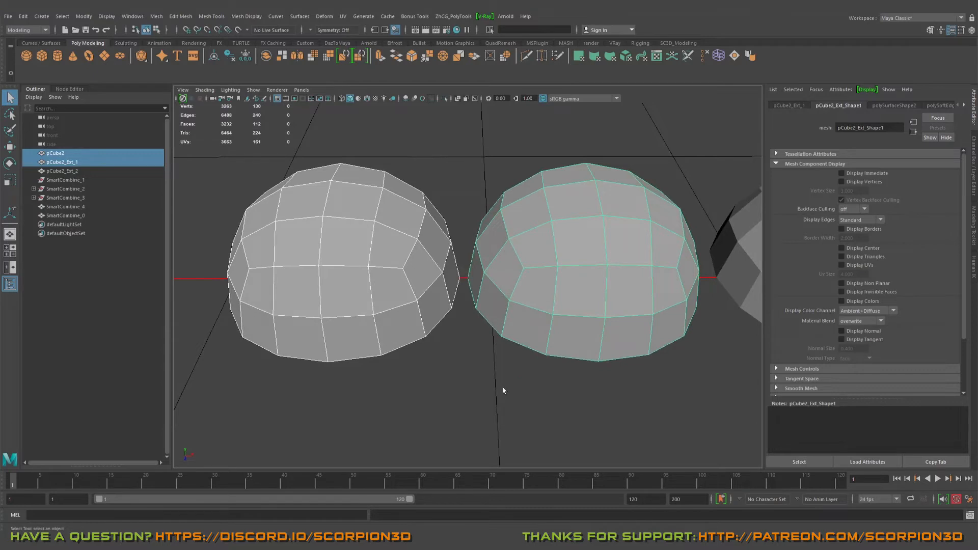
# Step: Preview pCube2 and pCube2_Ext_1 smoothed together, examine the lower band of pCube2, and return both to unsmoothed display
pyautogui.click(485, 391)
pyautogui.click(529, 335)
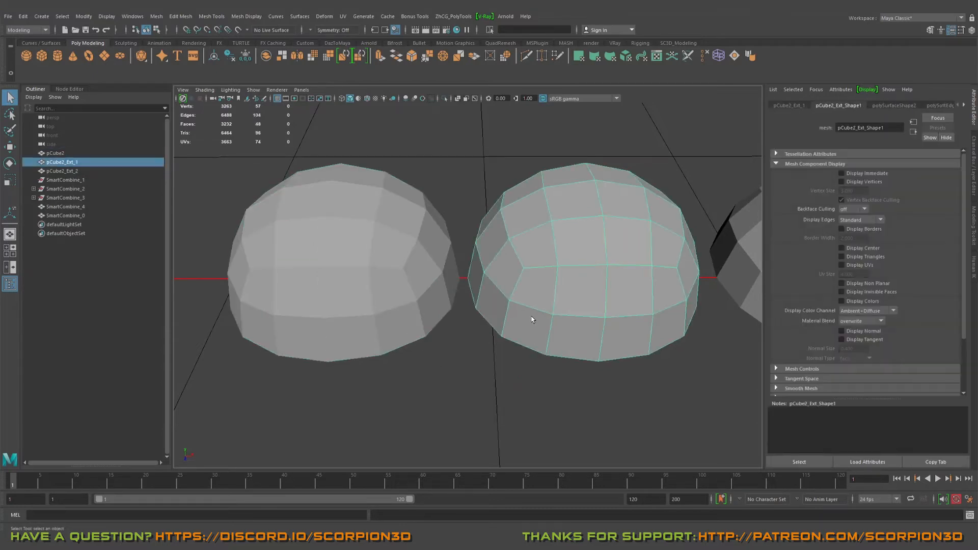
pyautogui.keyDown('shift'); pyautogui.click(401, 320); pyautogui.keyUp('shift')
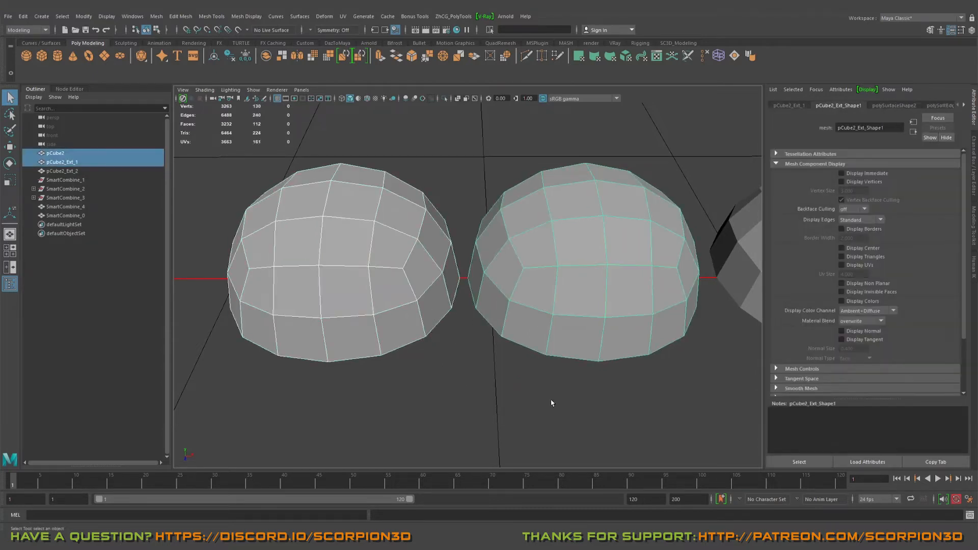
pyautogui.press('3')
pyautogui.click(481, 404)
pyautogui.keyDown('alt'); pyautogui.moveTo(435, 398); pyautogui.dragTo(427, 343); pyautogui.keyUp('alt')
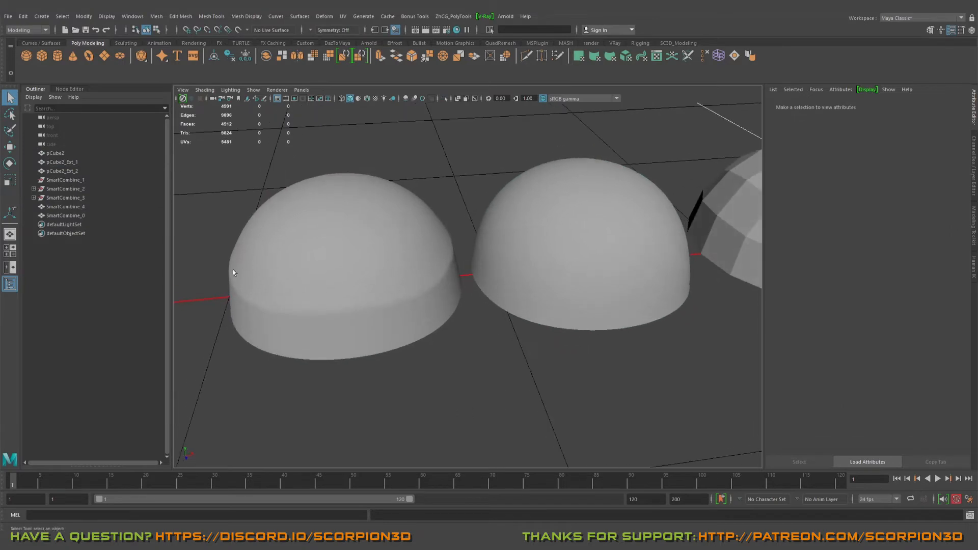
pyautogui.moveTo(427, 292); pyautogui.dragTo(415, 329)
pyautogui.press('1')
pyautogui.click(501, 359)
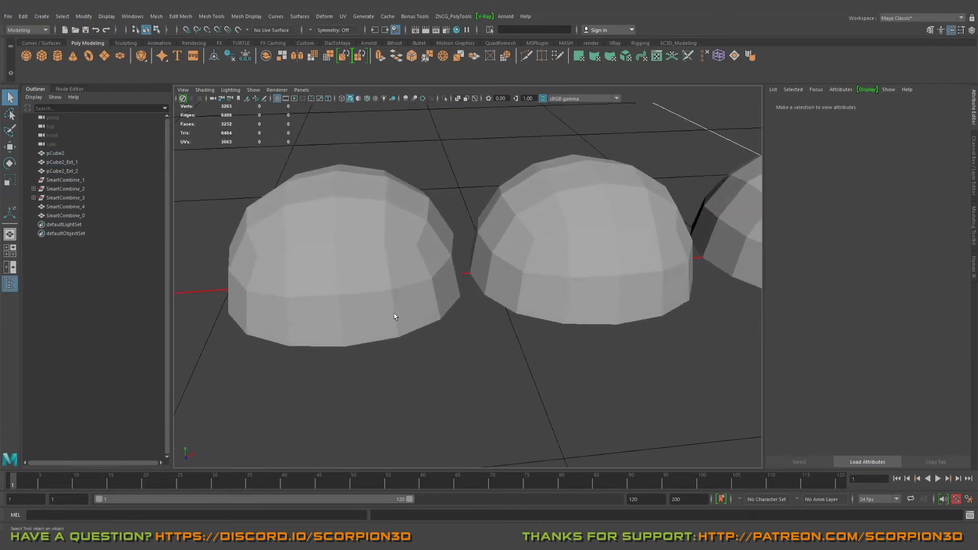
# Step: Turn on Display Center for pCube2 and pCube2_Ext_1, and select both half spheres
pyautogui.click(393, 317)
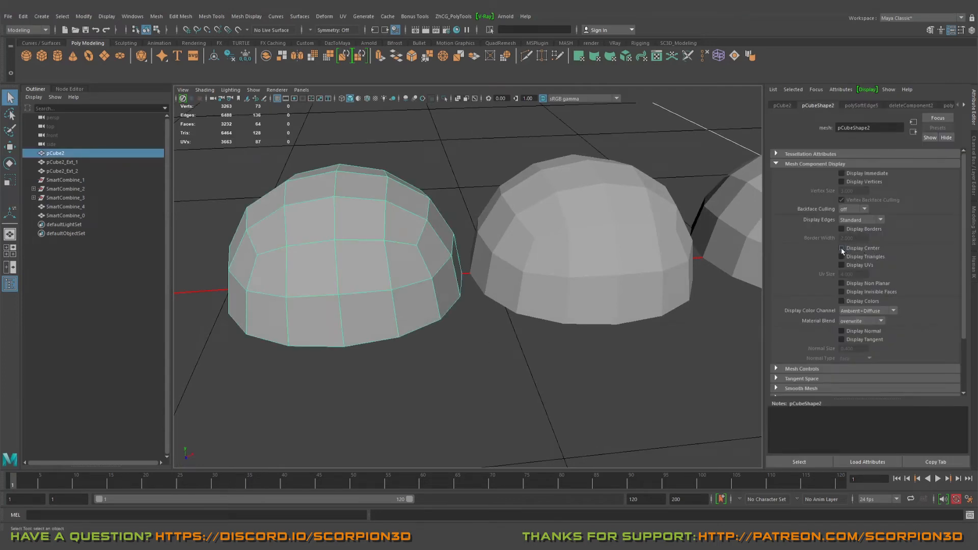
pyautogui.keyDown('alt'); pyautogui.moveTo(513, 295); pyautogui.dragTo(578, 291); pyautogui.keyUp('alt')
pyautogui.click(620, 268)
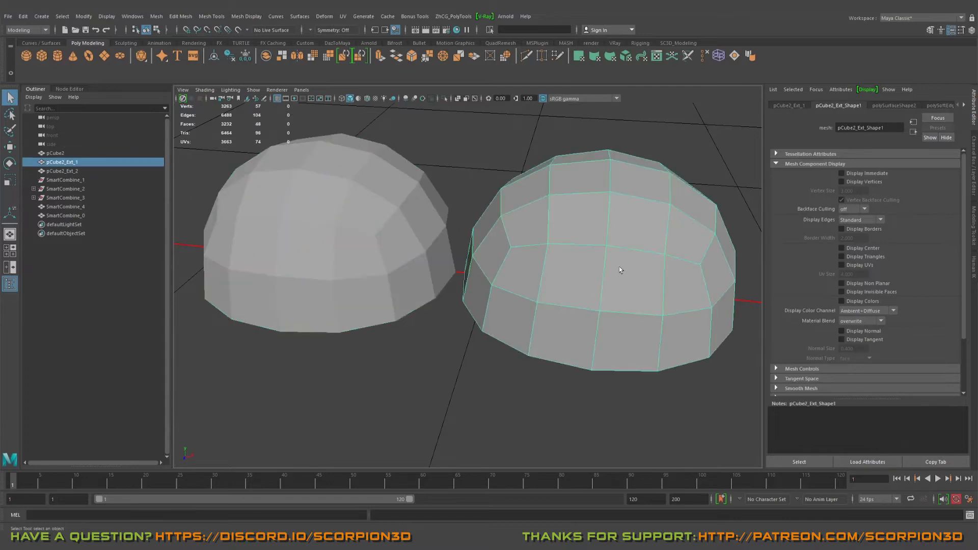
pyautogui.click(844, 250)
pyautogui.click(554, 377)
pyautogui.keyDown('alt'); pyautogui.moveTo(555, 378); pyautogui.dragTo(569, 367, button='middle'); pyautogui.keyUp('alt')
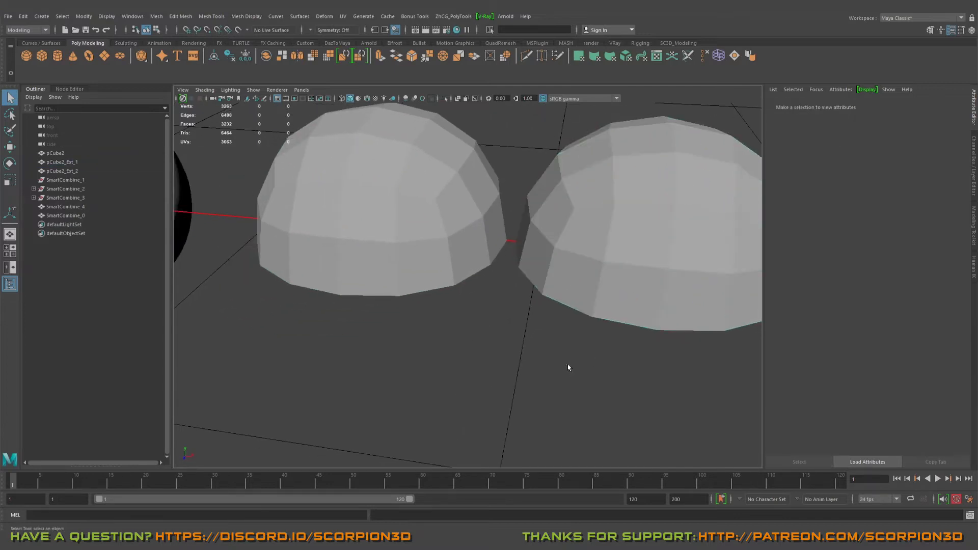
pyautogui.moveTo(458, 241); pyautogui.dragTo(496, 358)
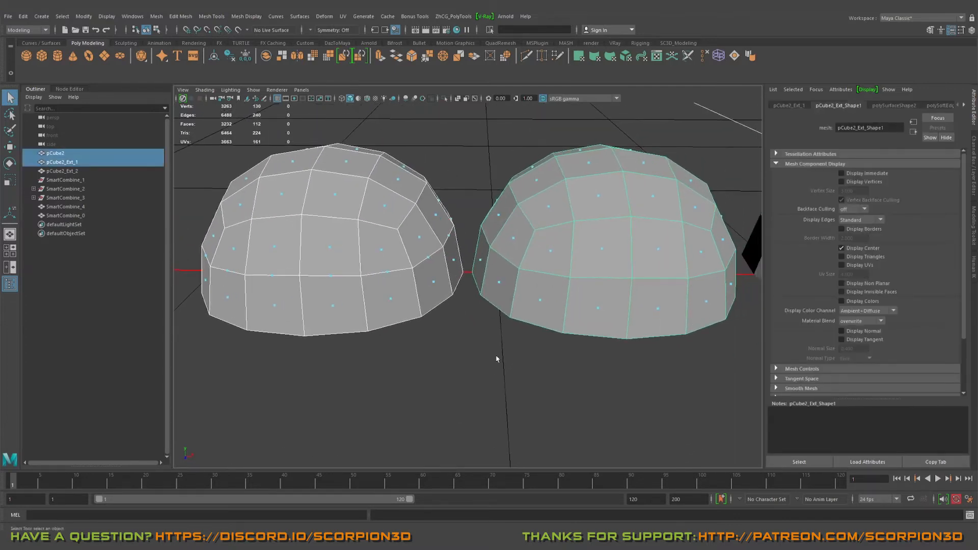
# Step: Compare the face-centre dots on both half spheres, checking individual faces against the lower edge loop of pCube2
pyautogui.keyDown('alt'); pyautogui.moveTo(512, 256); pyautogui.dragTo(362, 237); pyautogui.keyUp('alt')
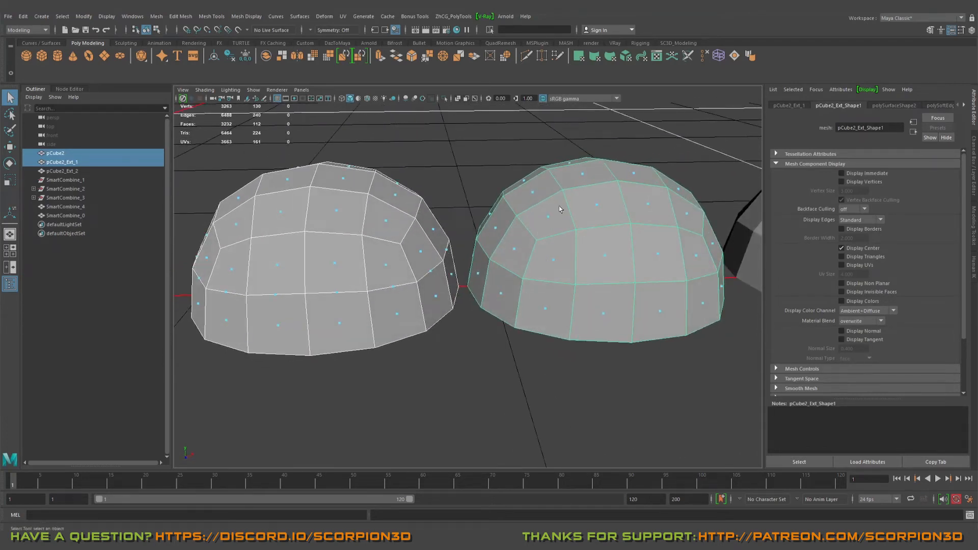
pyautogui.keyDown('alt'); pyautogui.moveTo(560, 209); pyautogui.dragTo(553, 247); pyautogui.keyUp('alt')
pyautogui.moveTo(549, 251); pyautogui.dragTo(549, 271, button='right')
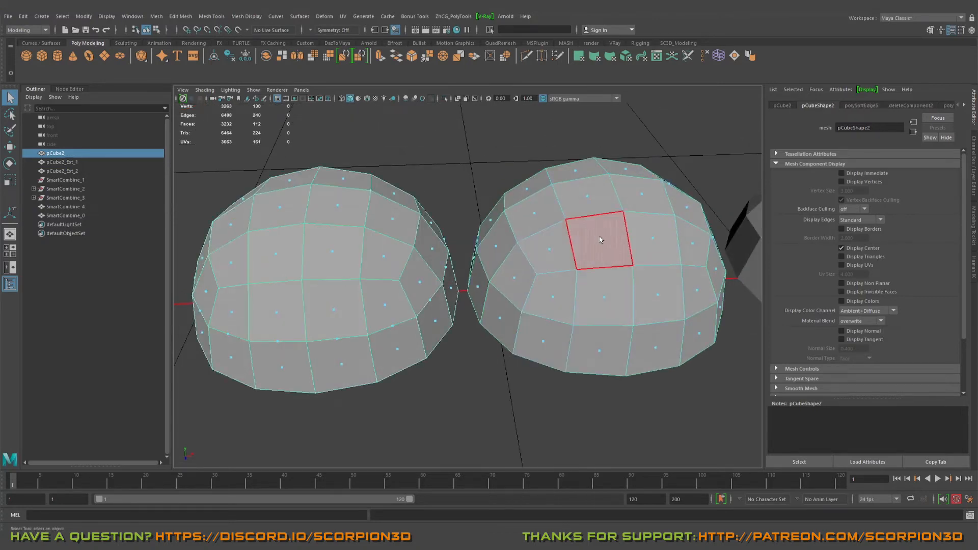
pyautogui.keyDown('alt'); pyautogui.moveTo(286, 323); pyautogui.dragTo(354, 277, button='middle'); pyautogui.keyUp('alt')
pyautogui.scroll(2, 357, 229)
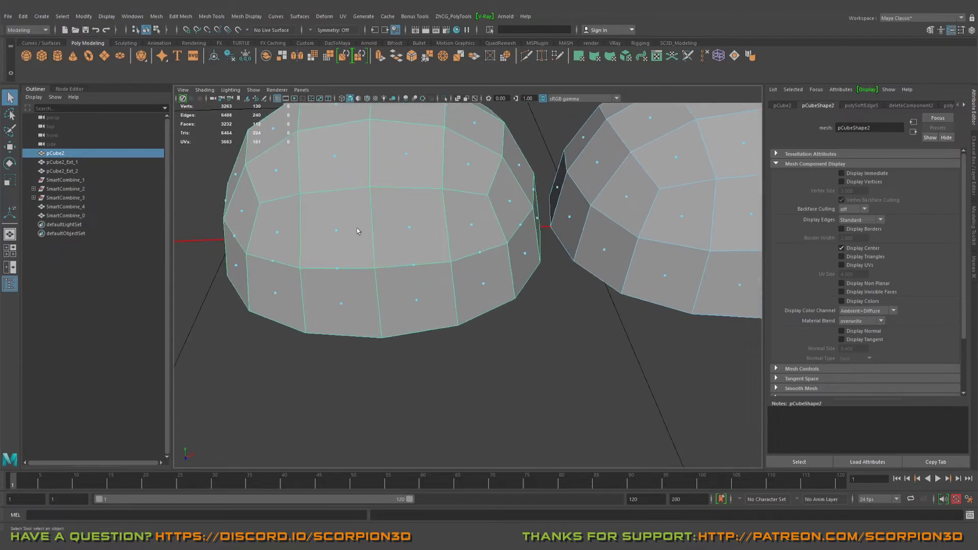
pyautogui.moveTo(357, 231); pyautogui.dragTo(396, 275, button='right')
pyautogui.keyDown('alt'); pyautogui.moveTo(485, 256); pyautogui.dragTo(436, 259); pyautogui.keyUp('alt')
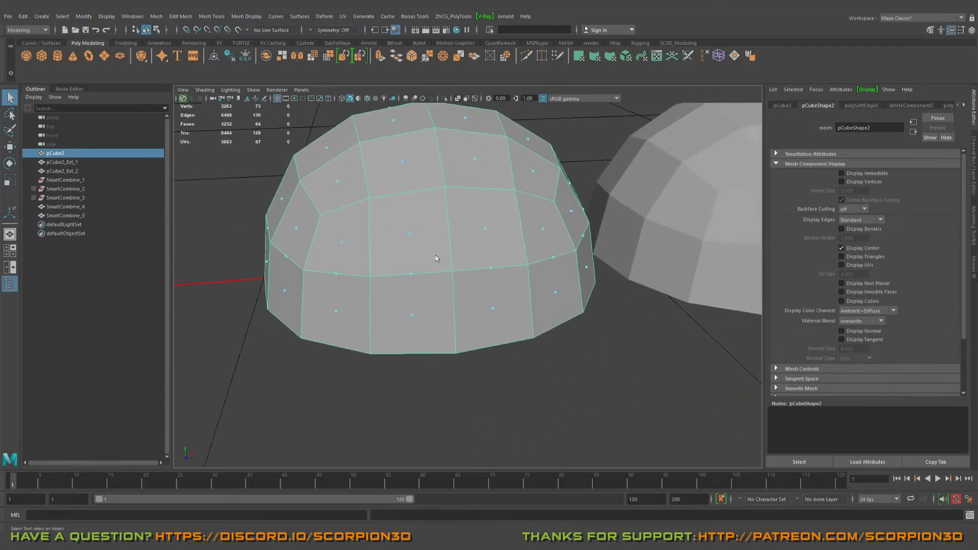
# Step: Switch smooth preview on and off for pCube2 and inspect the centre dots on its lower edge loop up close
pyautogui.press('3')
pyautogui.scroll(3, 362, 285)
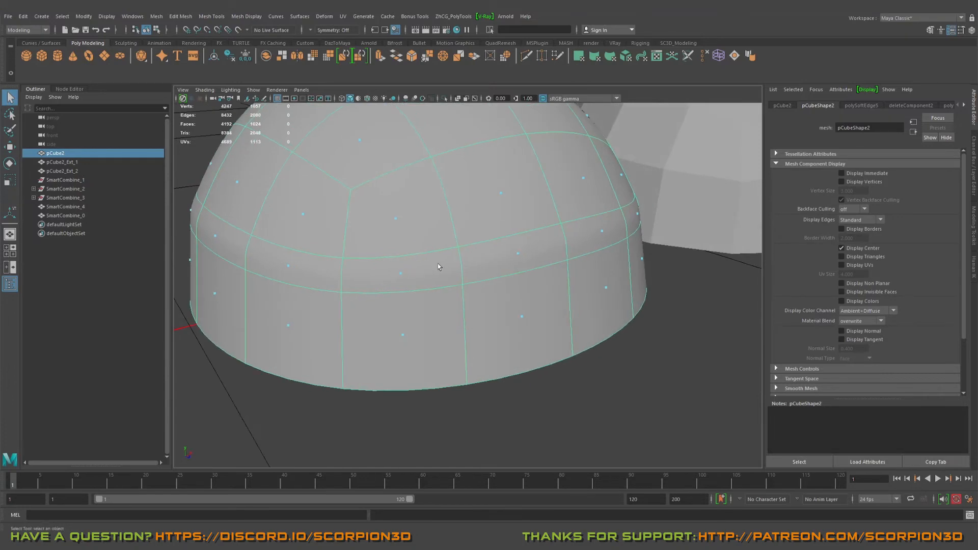
pyautogui.press('1')
pyautogui.scroll(5, 459, 262)
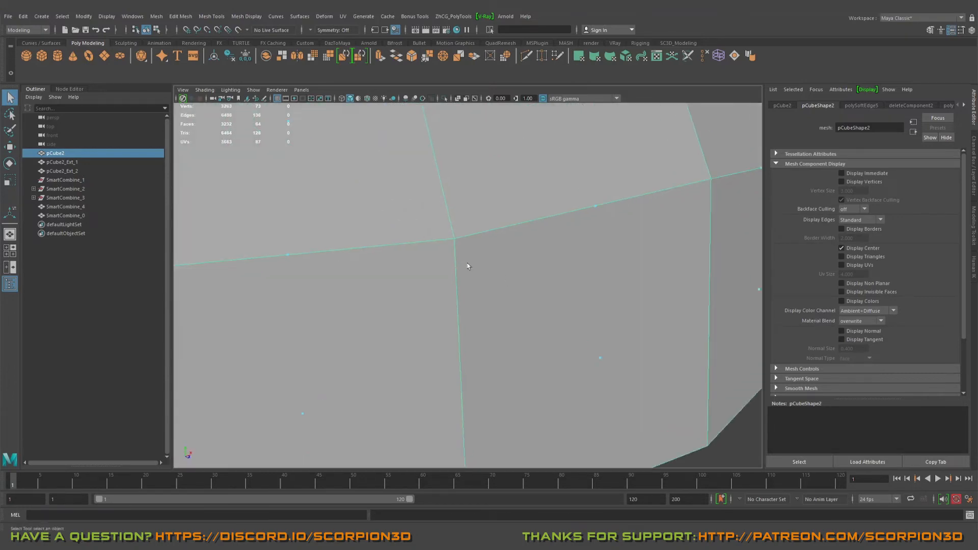
pyautogui.scroll(-6, 428, 237)
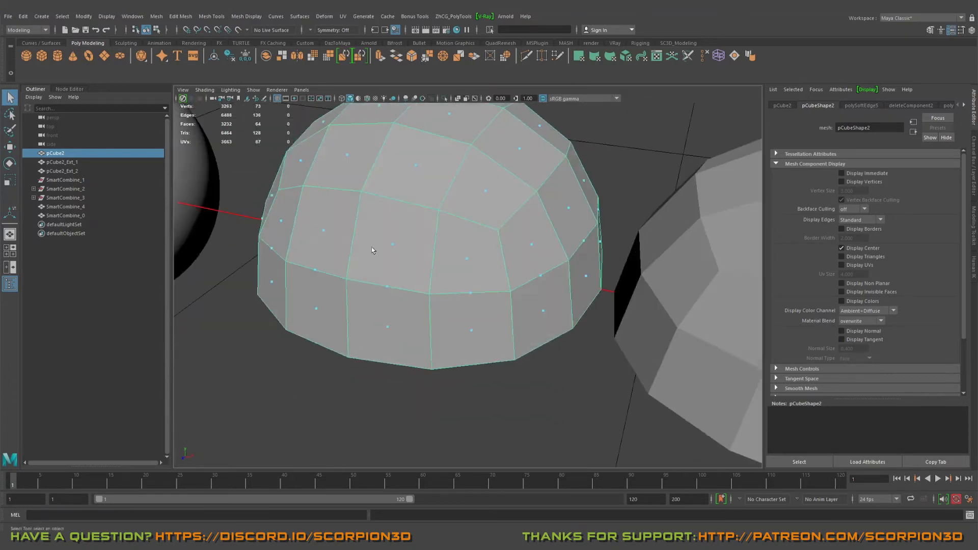
# Step: Extrude the upper cap faces of pCube2 with zero thickness and return to object selection
pyautogui.moveTo(374, 239); pyautogui.dragTo(372, 266, button='right')
pyautogui.keyDown('alt'); pyautogui.moveTo(374, 263); pyautogui.dragTo(403, 199); pyautogui.keyUp('alt')
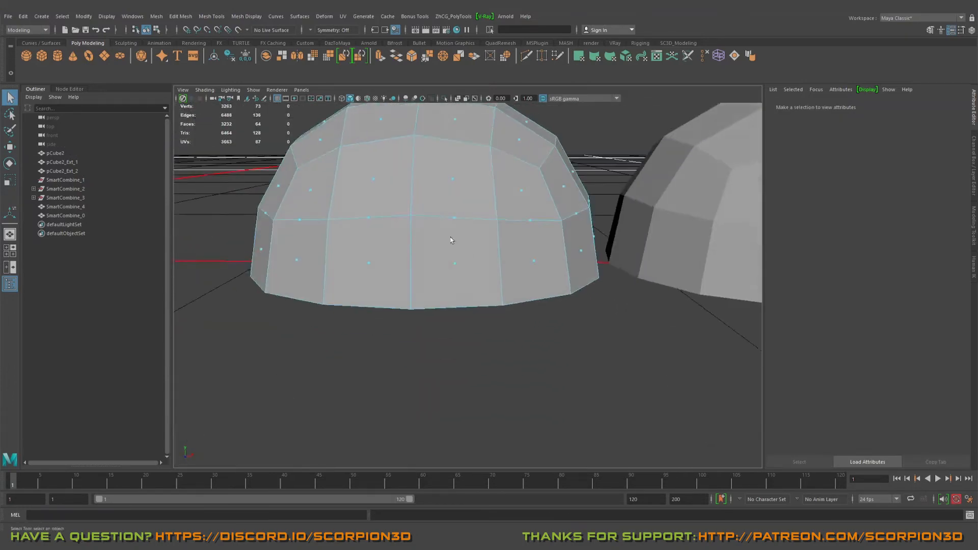
pyautogui.keyDown('alt'); pyautogui.moveTo(402, 189); pyautogui.dragTo(422, 296, button='middle'); pyautogui.keyUp('alt')
pyautogui.moveTo(285, 185); pyautogui.dragTo(619, 292)
pyautogui.keyDown('alt'); pyautogui.moveTo(480, 273); pyautogui.dragTo(428, 213); pyautogui.keyUp('alt')
pyautogui.keyDown('ctrl'); pyautogui.moveTo(389, 170); pyautogui.dragTo(459, 278); pyautogui.keyUp('ctrl')
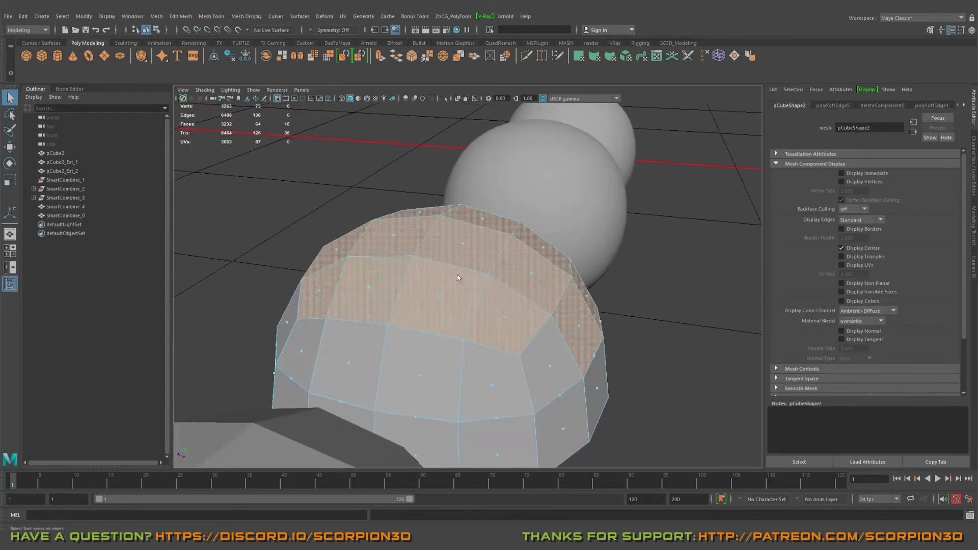
pyautogui.keyDown('alt'); pyautogui.moveTo(596, 323); pyautogui.dragTo(436, 222); pyautogui.keyUp('alt')
pyautogui.keyDown('shift'); pyautogui.moveTo(436, 222); pyautogui.dragTo(433, 245, button='right'); pyautogui.keyUp('shift')
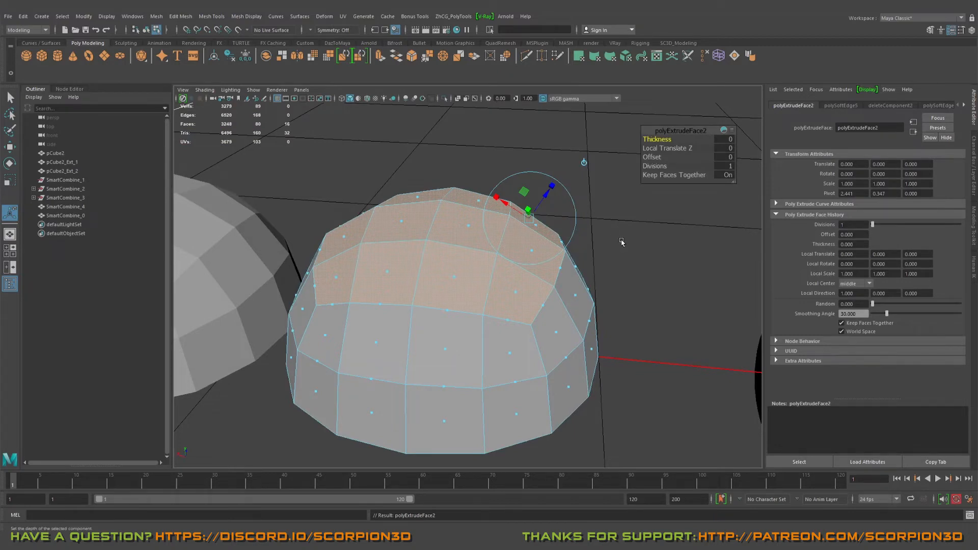
pyautogui.click(622, 235)
pyautogui.press('q')
pyautogui.keyDown('alt'); pyautogui.moveTo(622, 233); pyautogui.dragTo(565, 252); pyautogui.keyUp('alt')
pyautogui.moveTo(493, 255); pyautogui.dragTo(602, 220, button='right')
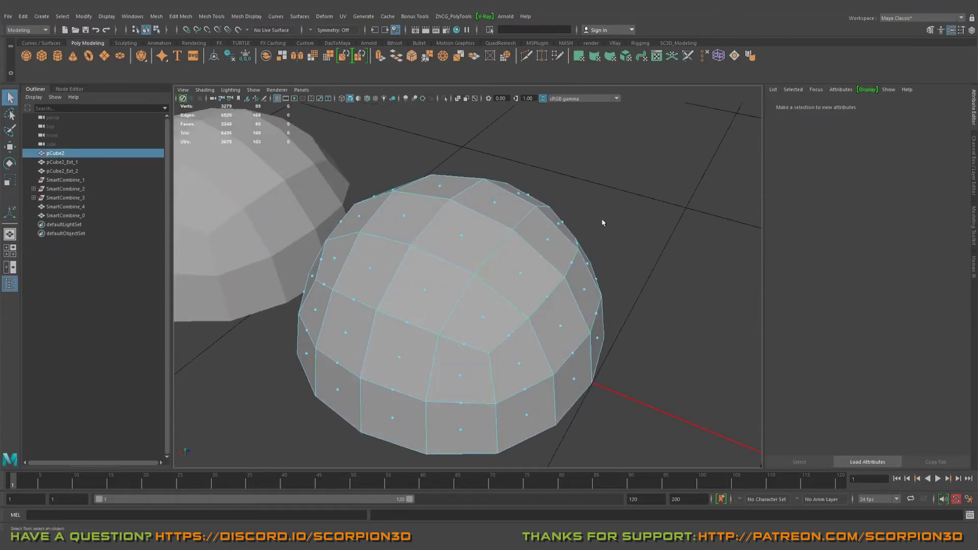
# Step: Preview pCube2 smoothed to inspect the creases around the extruded cap, and return it to unsmoothed display
pyautogui.moveTo(602, 220)
pyautogui.keyDown('alt'); pyautogui.mouseDown()
pyautogui.moveTo(609, 251)
pyautogui.moveTo(619, 220)
pyautogui.mouseUp(); pyautogui.keyUp('alt')
pyautogui.press('3')
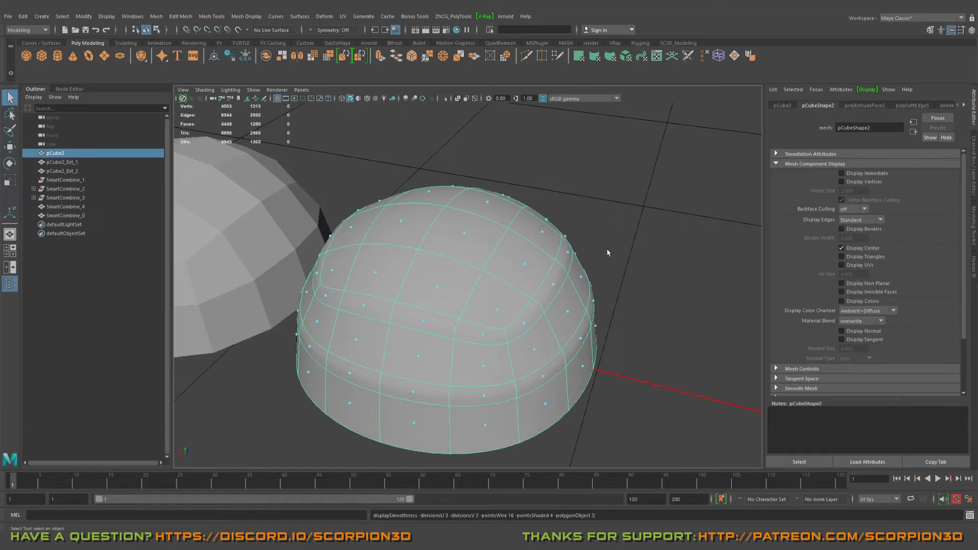
pyautogui.keyDown('alt'); pyautogui.moveTo(608, 253); pyautogui.dragTo(544, 253); pyautogui.keyUp('alt')
pyautogui.click(627, 262)
pyautogui.keyDown('alt'); pyautogui.moveTo(626, 261); pyautogui.dragTo(532, 244); pyautogui.keyUp('alt')
pyautogui.click(533, 243)
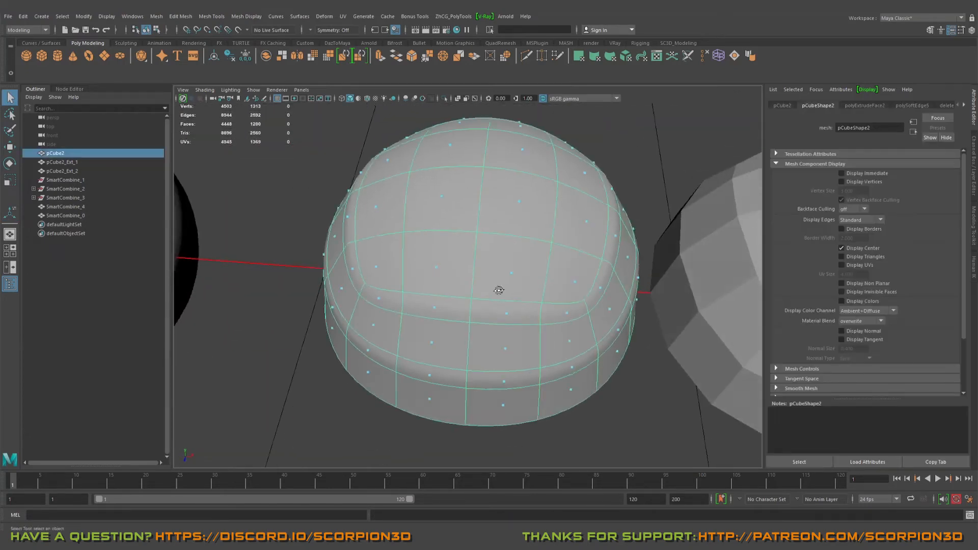
pyautogui.keyDown('alt'); pyautogui.moveTo(502, 290); pyautogui.dragTo(479, 306); pyautogui.keyUp('alt')
pyautogui.click(240, 212)
pyautogui.click(460, 230)
pyautogui.press('1')
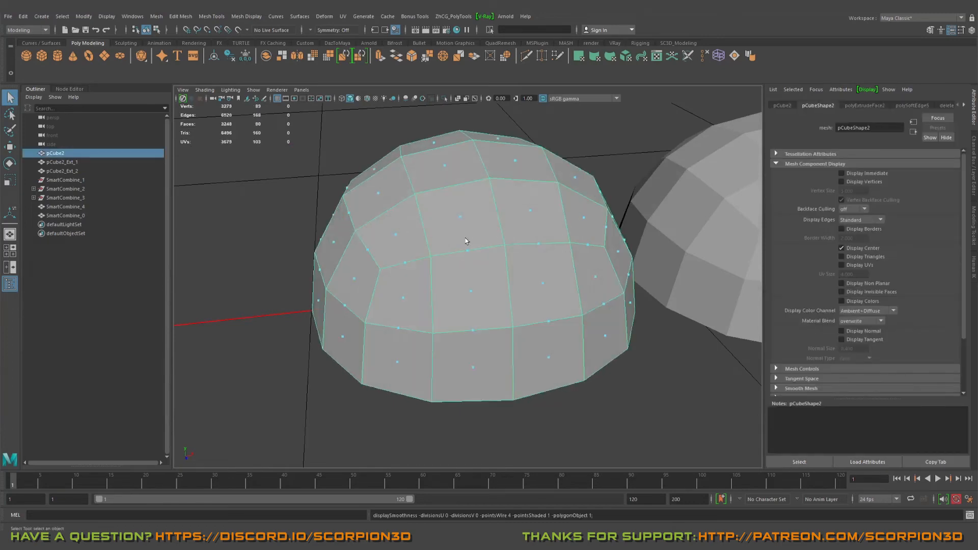
# Step: Examine the centre dots lying on the edges around the extruded cap of pCube2, including its face selection
pyautogui.keyDown('alt'); pyautogui.moveTo(466, 239); pyautogui.dragTo(427, 219); pyautogui.keyUp('alt')
pyautogui.keyDown('alt'); pyautogui.moveTo(426, 218); pyautogui.dragTo(607, 290, button='right'); pyautogui.keyUp('alt')
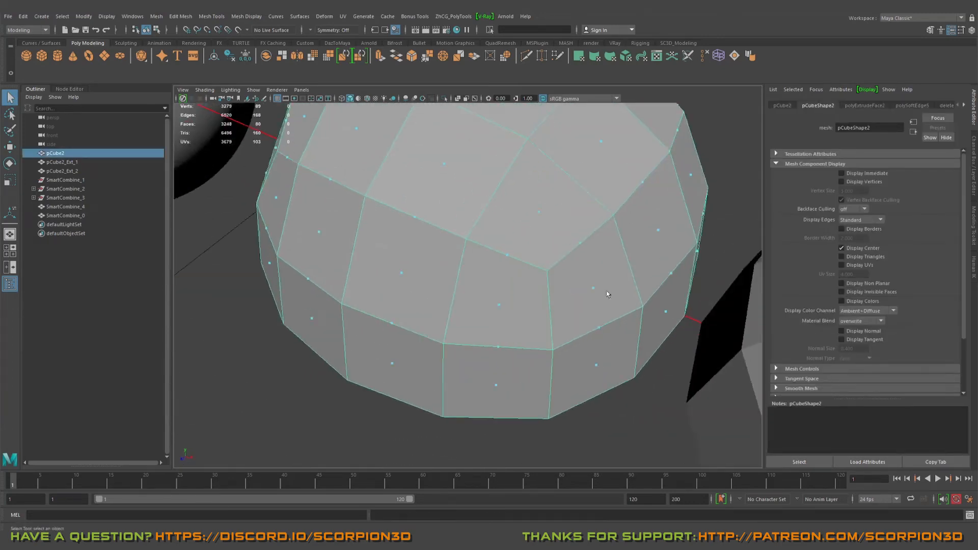
pyautogui.keyDown('alt'); pyautogui.moveTo(458, 247); pyautogui.dragTo(563, 255); pyautogui.keyUp('alt')
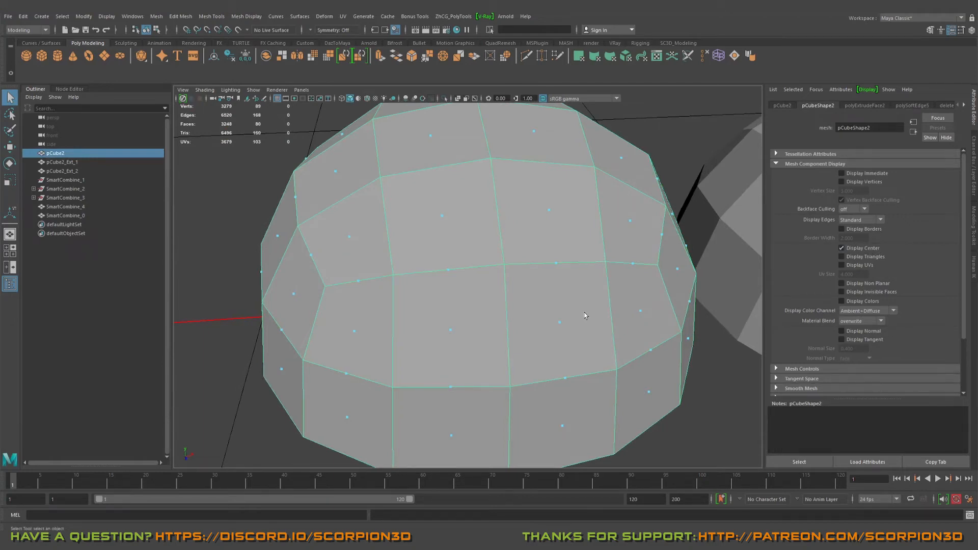
pyautogui.keyDown('alt'); pyautogui.moveTo(585, 314); pyautogui.dragTo(517, 311); pyautogui.keyUp('alt')
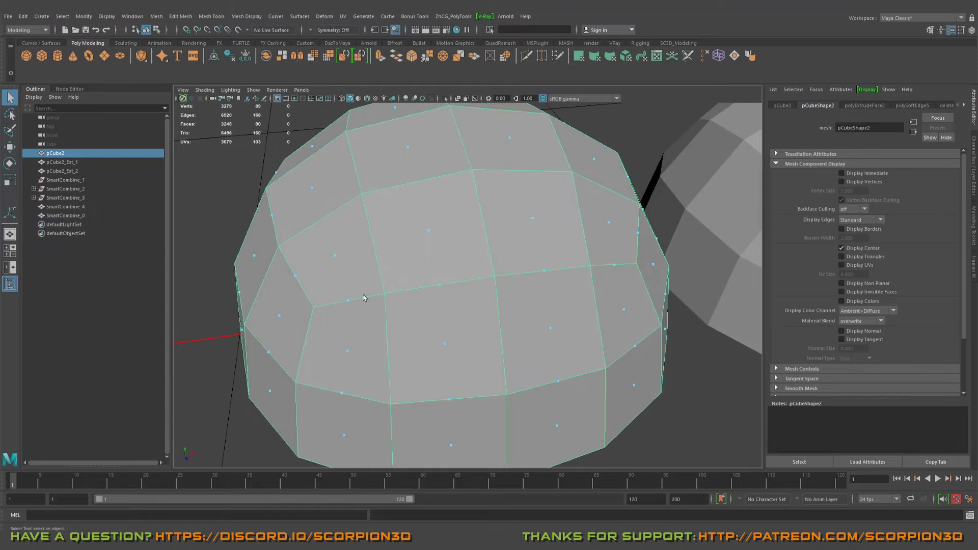
pyautogui.press('3')
pyautogui.moveTo(361, 279); pyautogui.dragTo(357, 294, button='right')
pyautogui.press('1')
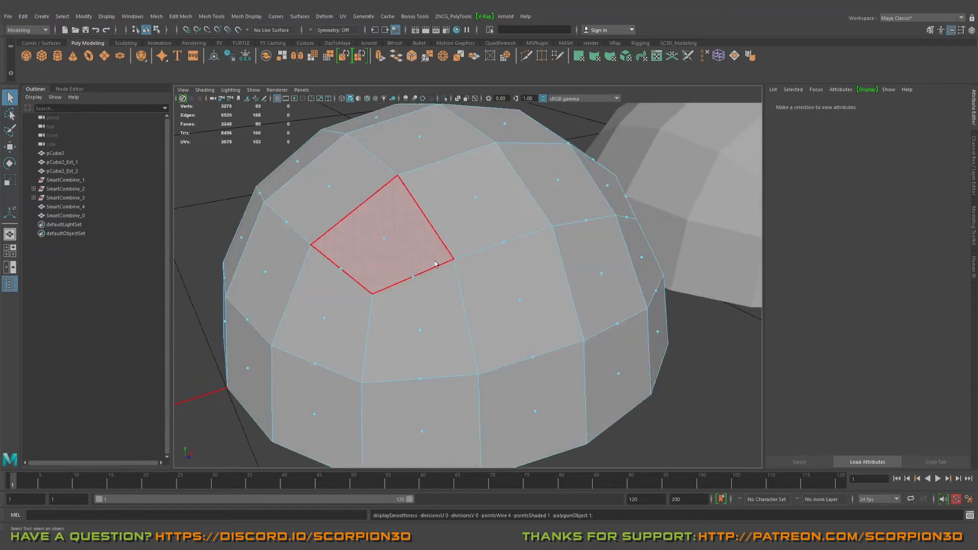
# Step: Merge all vertices of pCube2 with a distance threshold of 0.01
pyautogui.scroll(-5, 425, 275)
pyautogui.press('F9')
pyautogui.keyDown('shift'); pyautogui.moveTo(469, 284); pyautogui.dragTo(493, 238, button='right'); pyautogui.keyUp('shift')
pyautogui.press('f')
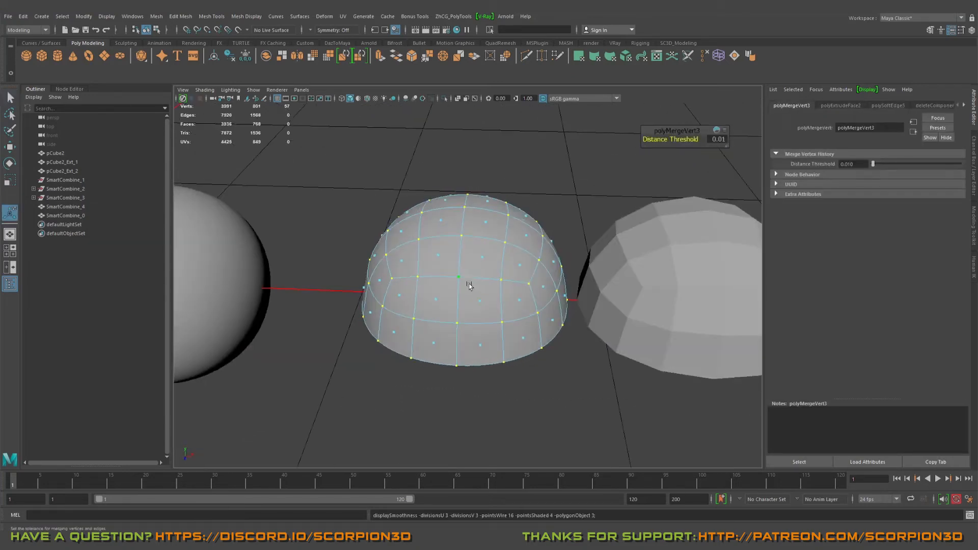
# Step: Show the merged pCube2 and pCube2_Ext_1 in smooth preview, and select the third half sphere pCube2_Ext_2
pyautogui.press('3')
pyautogui.keyDown('alt'); pyautogui.moveTo(595, 275); pyautogui.dragTo(485, 290, button='middle'); pyautogui.keyUp('alt')
pyautogui.click(559, 258)
pyautogui.press('3')
pyautogui.click(500, 327)
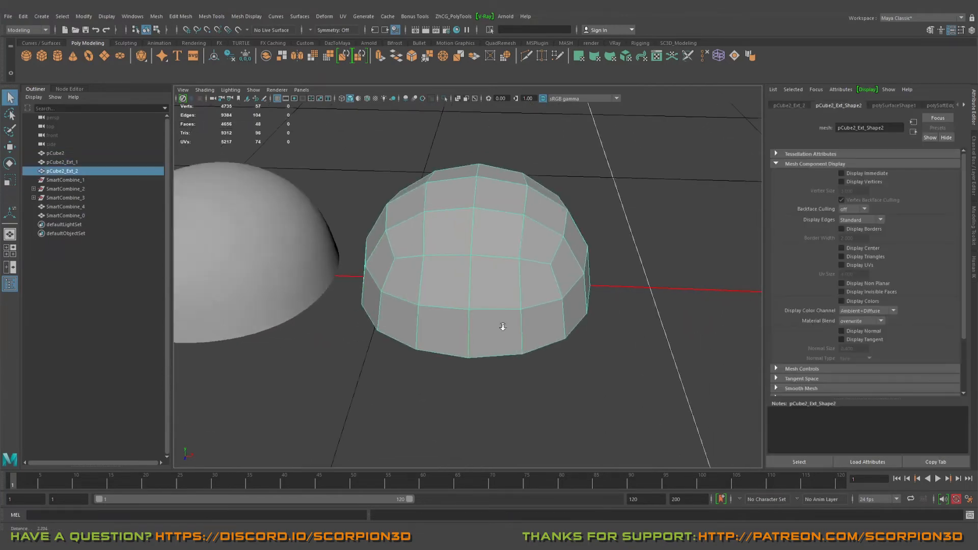
# Step: Frame pCube2_Ext_2 and inspect the dark creases around its two-face patch in smooth preview
pyautogui.press('f')
pyautogui.press('3')
pyautogui.keyDown('alt'); pyautogui.moveTo(571, 334); pyautogui.dragTo(535, 357, button='right'); pyautogui.keyUp('alt')
pyautogui.keyDown('alt'); pyautogui.moveTo(676, 329); pyautogui.dragTo(591, 319); pyautogui.keyUp('alt')
pyautogui.click(563, 356)
pyautogui.moveTo(507, 223); pyautogui.dragTo(509, 239, button='right')
pyautogui.click(452, 240)
pyautogui.keyDown('alt'); pyautogui.moveTo(452, 239); pyautogui.dragTo(442, 328); pyautogui.keyUp('alt')
pyautogui.click(229, 204)
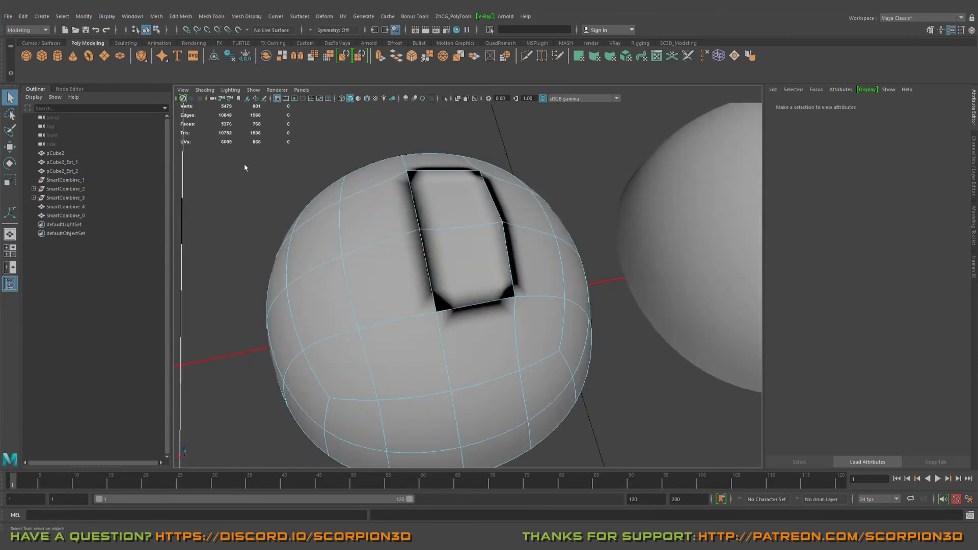
# Step: Turn off Two Sided Lighting, and inspect the two-face patch of the smoothed pCube2_Ext_2
pyautogui.click(230, 90)
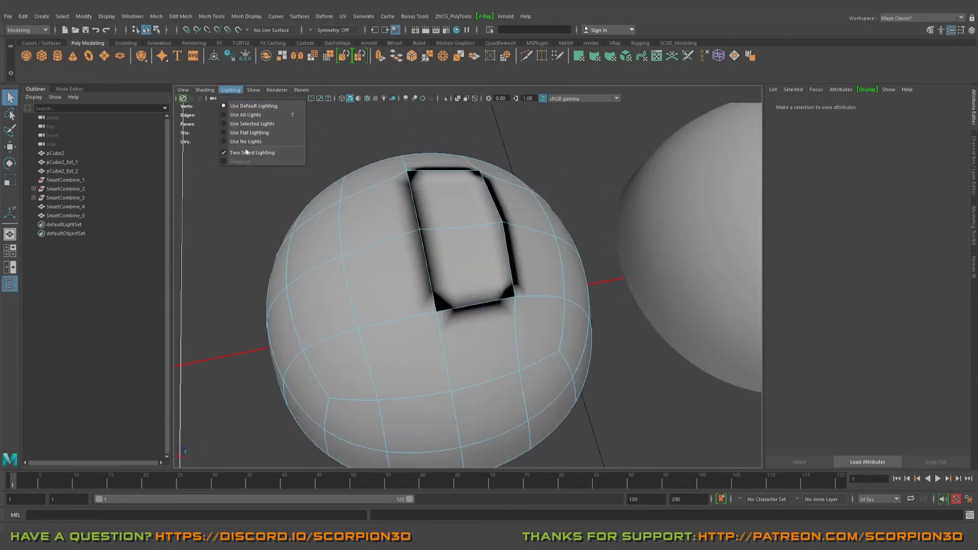
pyautogui.keyDown('alt'); pyautogui.moveTo(357, 255); pyautogui.dragTo(372, 346); pyautogui.keyUp('alt')
pyautogui.click(230, 90)
pyautogui.click(252, 153)
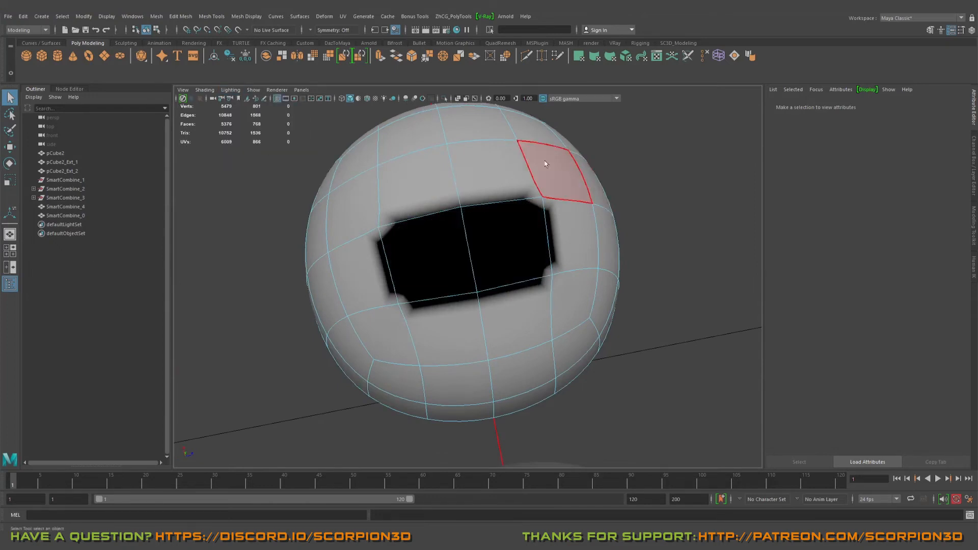
pyautogui.keyDown('alt'); pyautogui.moveTo(545, 160); pyautogui.dragTo(559, 219); pyautogui.keyUp('alt')
pyautogui.click(544, 230)
# Step: Show pCube2_Ext_2 unsmoothed with its black patch, and turn Two Sided Lighting back on
pyautogui.press('1')
pyautogui.keyDown('alt'); pyautogui.moveTo(533, 262); pyautogui.dragTo(564, 246); pyautogui.keyUp('alt')
pyautogui.click(231, 89)
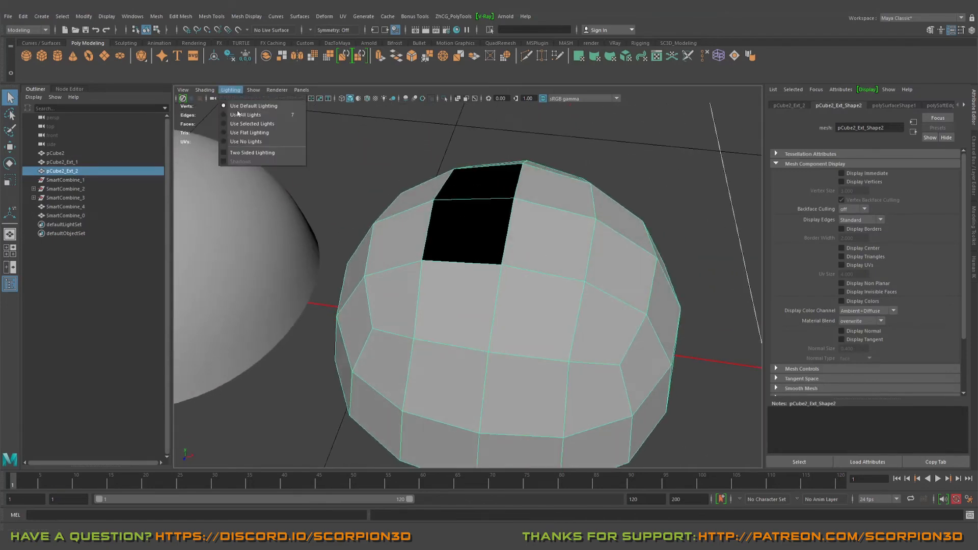
pyautogui.click(262, 153)
# Step: Compare pCube2_Ext_2 in smooth preview and in unsmoothed display with two-sided lighting
pyautogui.moveTo(509, 219)
pyautogui.keyDown('alt'); pyautogui.mouseDown()
pyautogui.moveTo(524, 207)
pyautogui.moveTo(560, 225)
pyautogui.moveTo(499, 220)
pyautogui.moveTo(502, 208)
pyautogui.moveTo(525, 216)
pyautogui.mouseUp(); pyautogui.keyUp('alt')
pyautogui.press('3')
pyautogui.press('1')
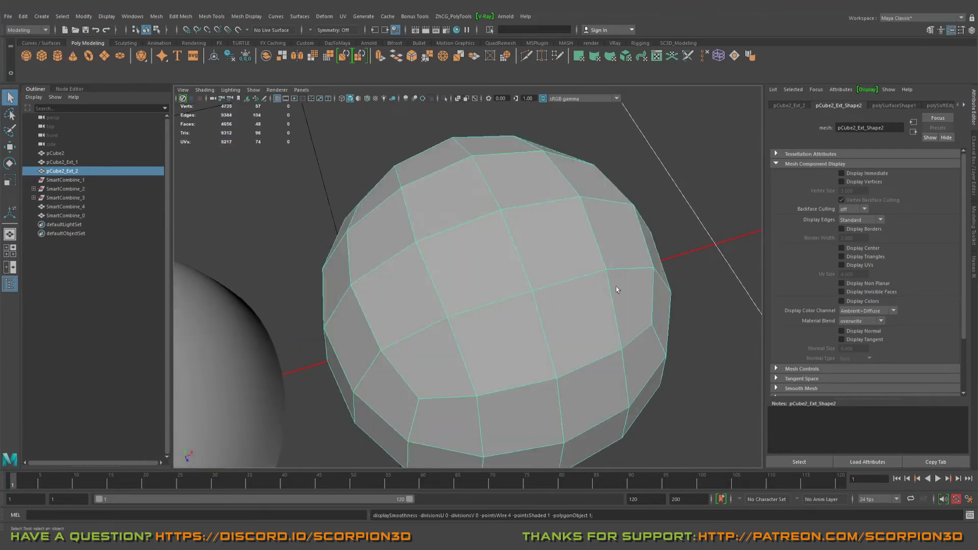
pyautogui.press('3')
pyautogui.press('1')
pyautogui.press('3')
pyautogui.keyDown('alt'); pyautogui.moveTo(602, 228); pyautogui.dragTo(498, 244); pyautogui.keyUp('alt')
# Step: Return pCube2_Ext_2 to unsmoothed display and undo the last change
pyautogui.click(674, 170)
pyautogui.click(598, 287)
pyautogui.press('1')
pyautogui.click(663, 192)
pyautogui.scroll(-4, 567, 311)
pyautogui.scroll(3, 502, 301)
pyautogui.click(508, 308)
pyautogui.scroll(2, 534, 325)
pyautogui.scroll(-4, 473, 258)
pyautogui.hotkey('ctrl', 'z')
pyautogui.scroll(1, 510, 244)
pyautogui.keyDown('alt'); pyautogui.moveTo(562, 240); pyautogui.dragTo(528, 275); pyautogui.keyUp('alt')
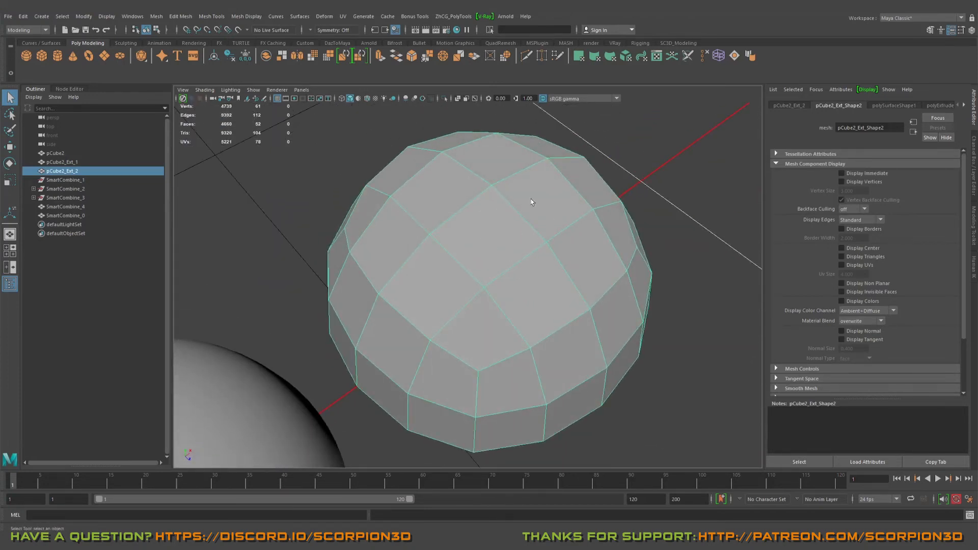
pyautogui.keyDown('alt'); pyautogui.moveTo(531, 200); pyautogui.dragTo(660, 229); pyautogui.keyUp('alt')
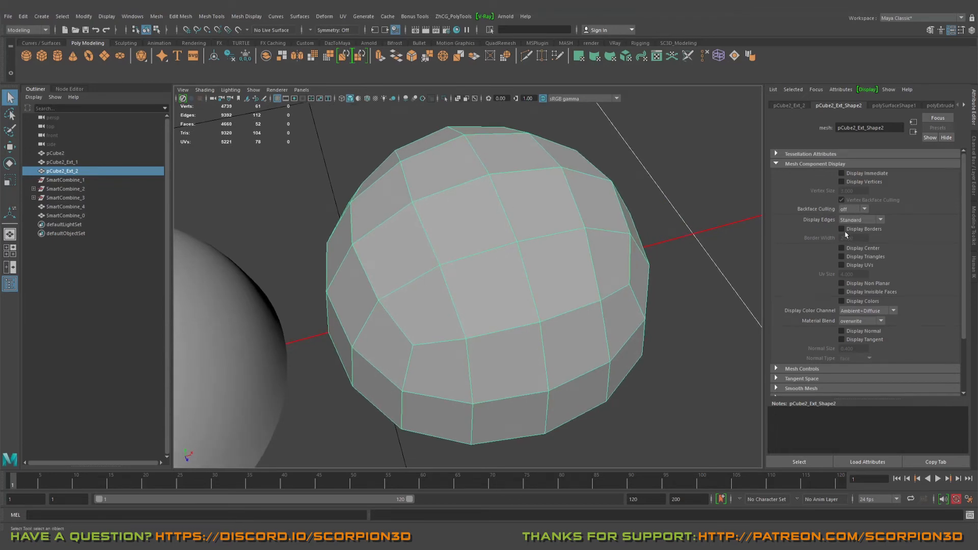
# Step: Try the full, wire and hard Backface Culling modes on pCube2_Ext_2, and set the mode back to off
pyautogui.click(853, 209)
pyautogui.click(842, 245)
pyautogui.keyDown('alt'); pyautogui.moveTo(591, 229); pyautogui.dragTo(614, 240); pyautogui.keyUp('alt')
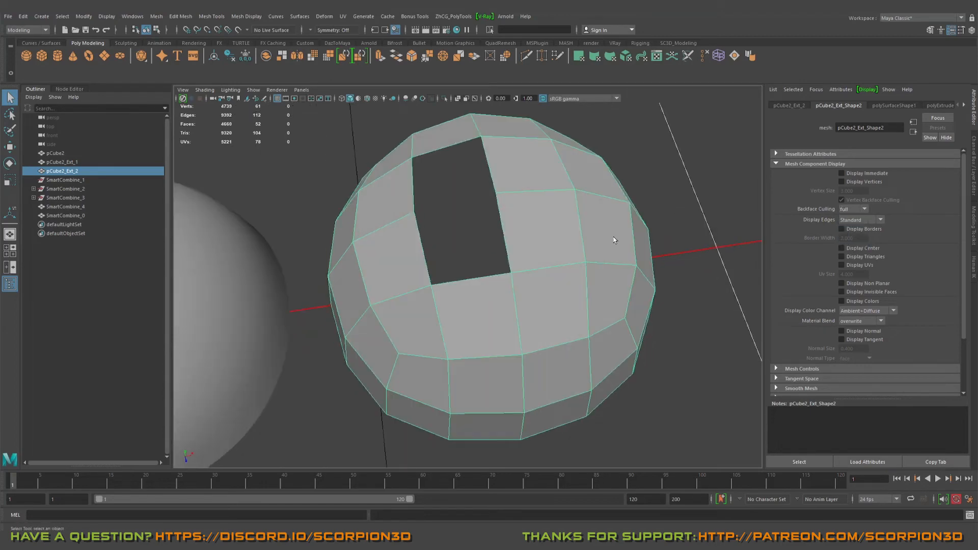
pyautogui.click(858, 211)
pyautogui.click(853, 229)
pyautogui.keyDown('alt'); pyautogui.moveTo(463, 187); pyautogui.dragTo(406, 187); pyautogui.keyUp('alt')
pyautogui.click(854, 212)
pyautogui.click(848, 237)
pyautogui.click(863, 209)
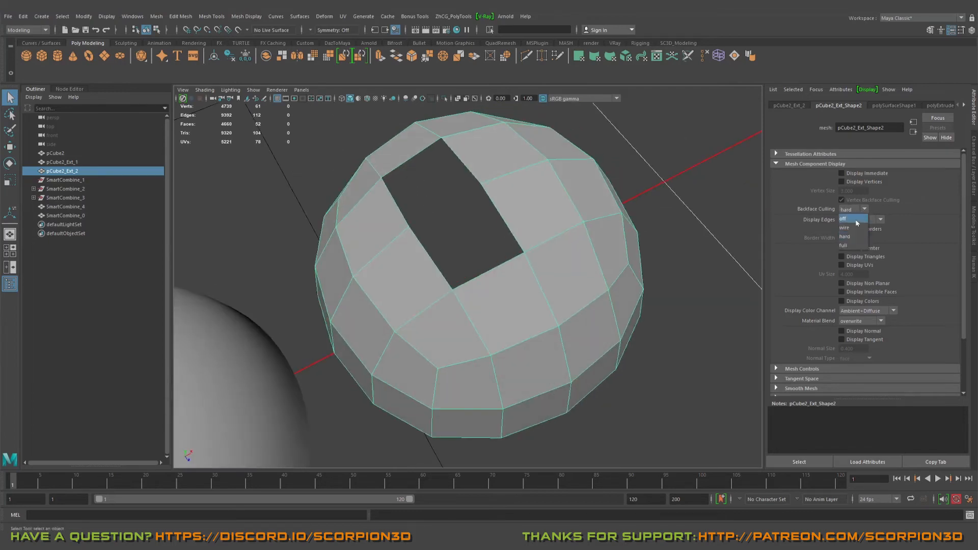
pyautogui.click(852, 219)
pyautogui.keyDown('alt'); pyautogui.moveTo(554, 195); pyautogui.dragTo(575, 216); pyautogui.keyUp('alt')
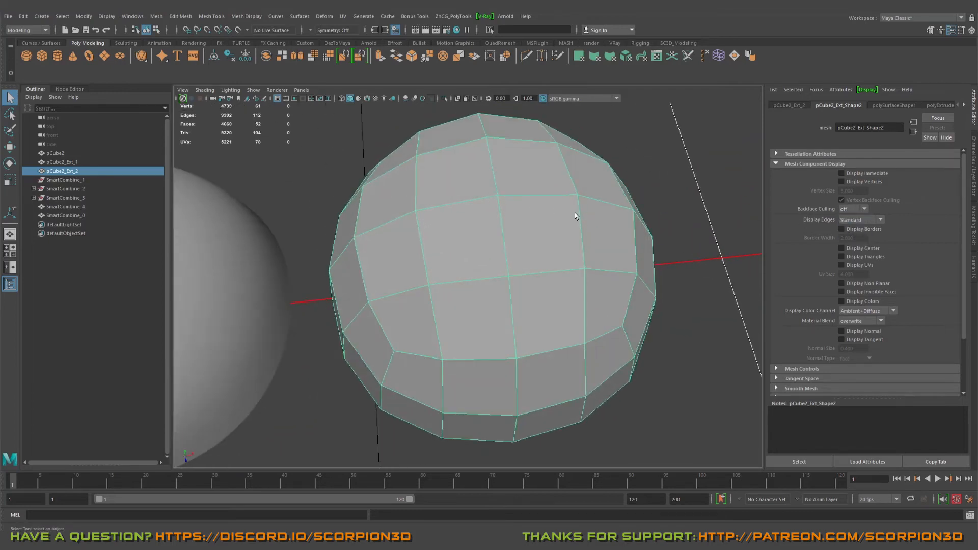
# Step: Set Backface Culling of pCube2_Ext_2 to full and select the two culled faces of the patch
pyautogui.click(864, 210)
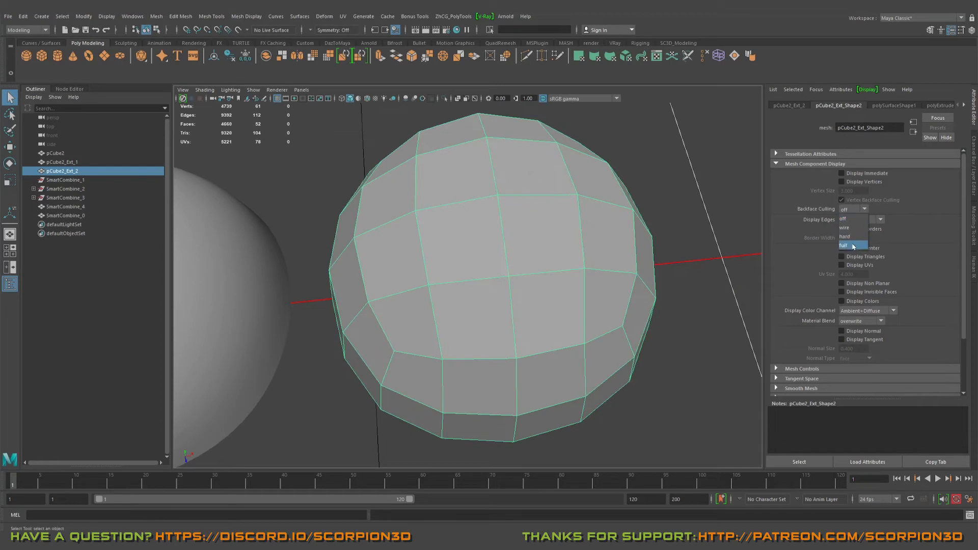
pyautogui.click(853, 246)
pyautogui.keyDown('alt'); pyautogui.moveTo(419, 186); pyautogui.dragTo(476, 212); pyautogui.keyUp('alt')
pyautogui.moveTo(450, 211); pyautogui.dragTo(450, 235, button='right')
pyautogui.click(451, 234)
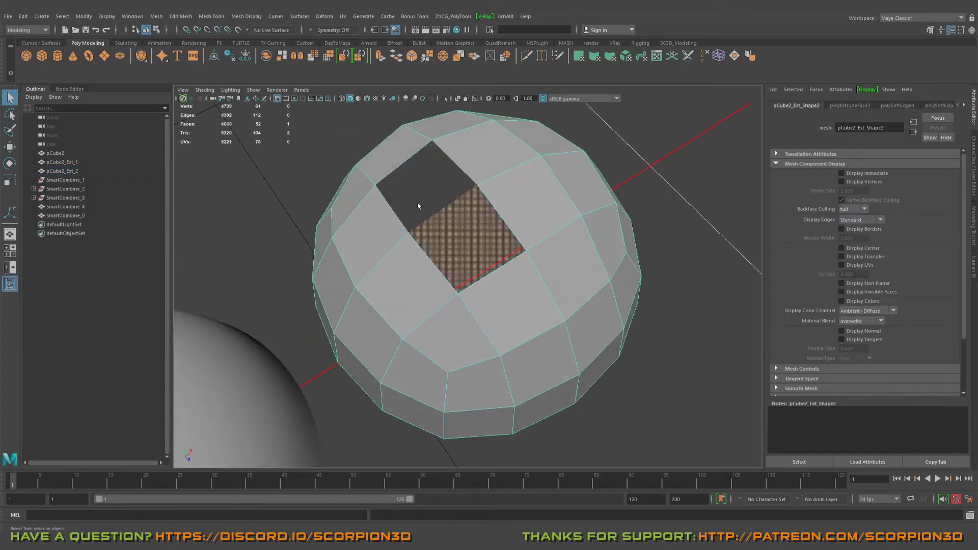
pyautogui.keyDown('shift'); pyautogui.click(440, 199); pyautogui.keyUp('shift')
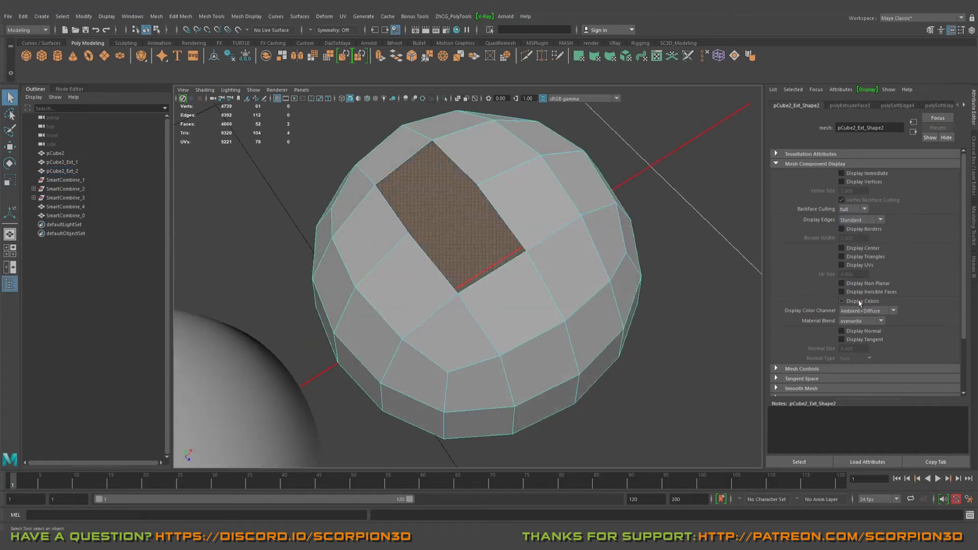
# Step: Try Display Non Planar on pCube2_Ext_2, then return to object selection with Backface Culling off
pyautogui.click(842, 284)
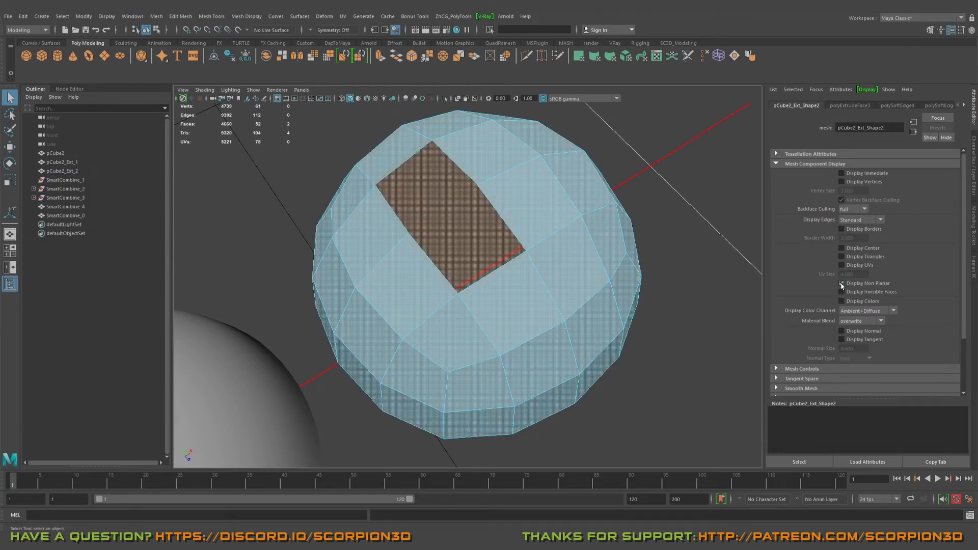
pyautogui.click(479, 204)
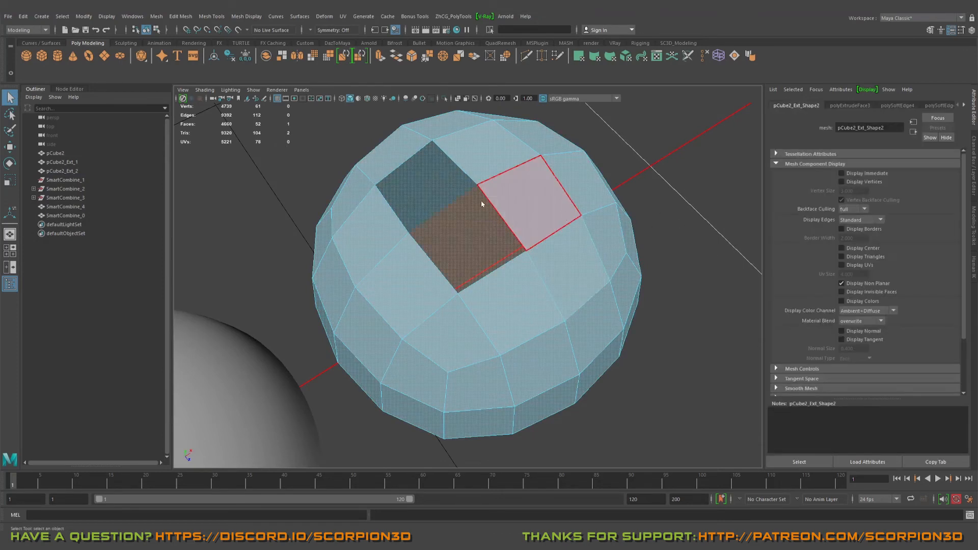
pyautogui.press('F8')
pyautogui.keyDown('alt'); pyautogui.moveTo(672, 241); pyautogui.dragTo(655, 272); pyautogui.keyUp('alt')
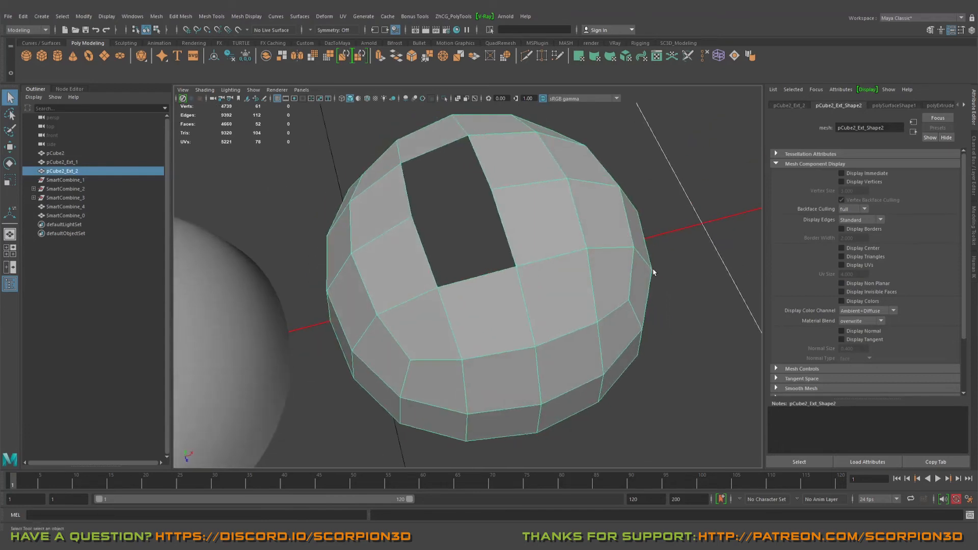
pyautogui.click(852, 213)
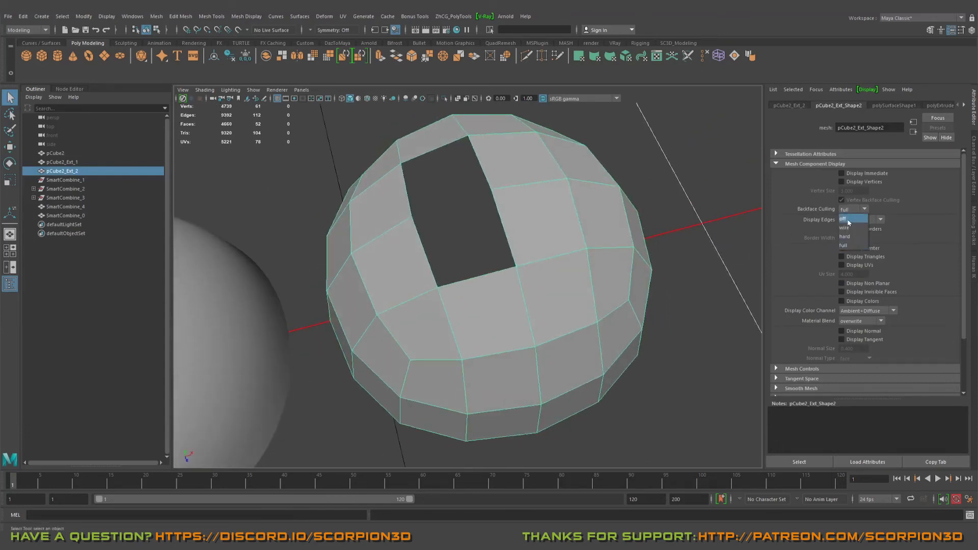
pyautogui.click(850, 222)
pyautogui.moveTo(520, 240)
pyautogui.keyDown('alt'); pyautogui.mouseDown()
pyautogui.moveTo(551, 272)
pyautogui.moveTo(519, 262)
pyautogui.moveTo(581, 268)
pyautogui.moveTo(544, 242)
pyautogui.moveTo(515, 257)
pyautogui.mouseUp(); pyautogui.keyUp('alt')
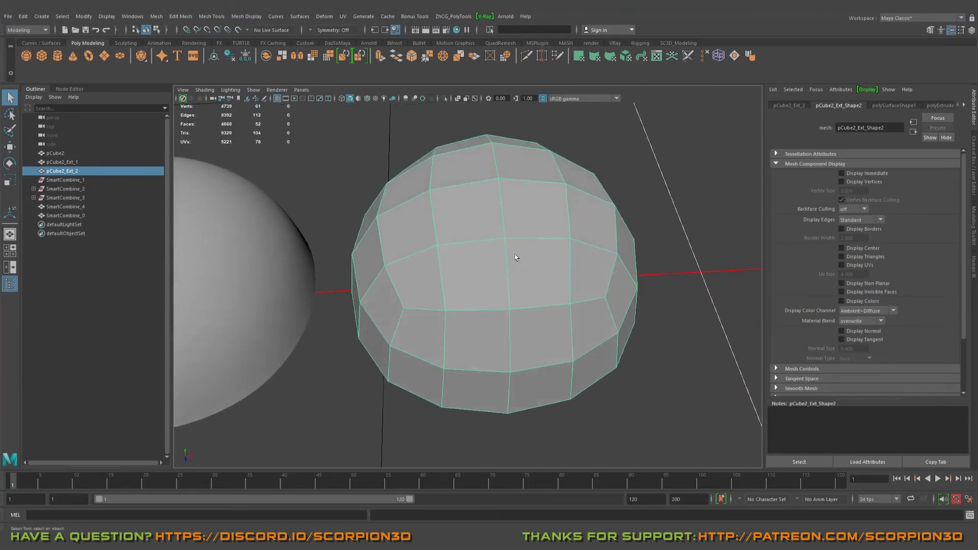
# Step: Enable Display Borders for pCube2_Ext_2 and inspect the border edges around the patch and the open base
pyautogui.click(842, 229)
pyautogui.click(662, 246)
pyautogui.click(497, 313)
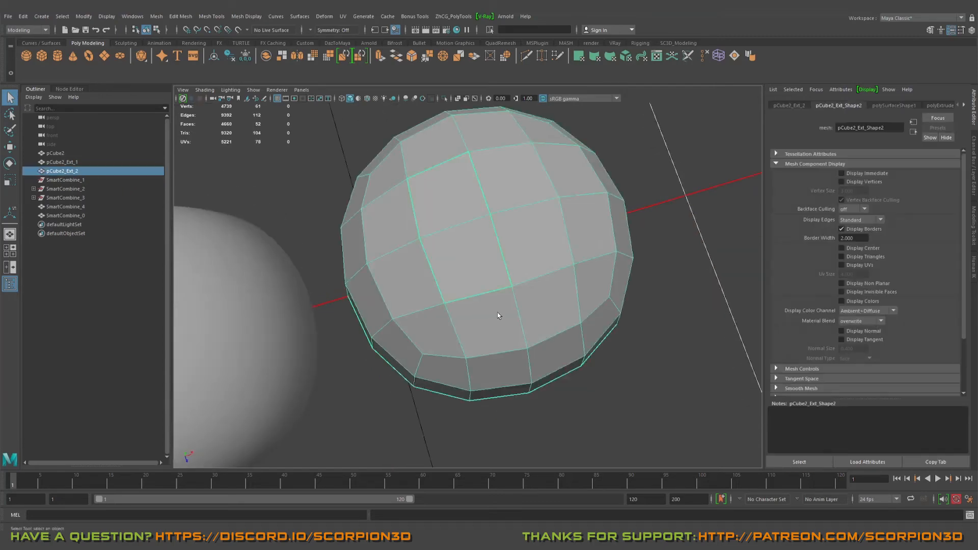
pyautogui.keyDown('alt'); pyautogui.moveTo(497, 313); pyautogui.dragTo(587, 247); pyautogui.keyUp('alt')
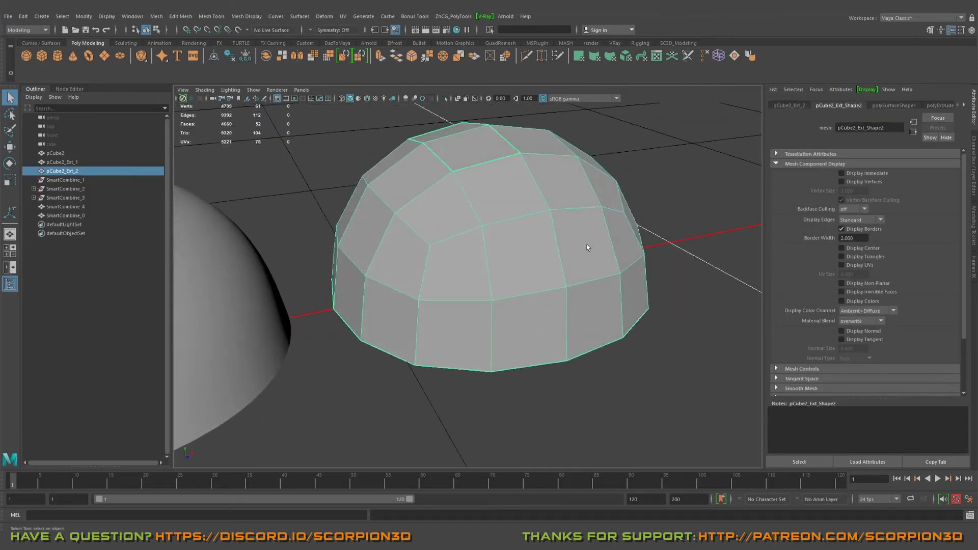
pyautogui.keyDown('alt'); pyautogui.moveTo(463, 193); pyautogui.dragTo(369, 377); pyautogui.keyUp('alt')
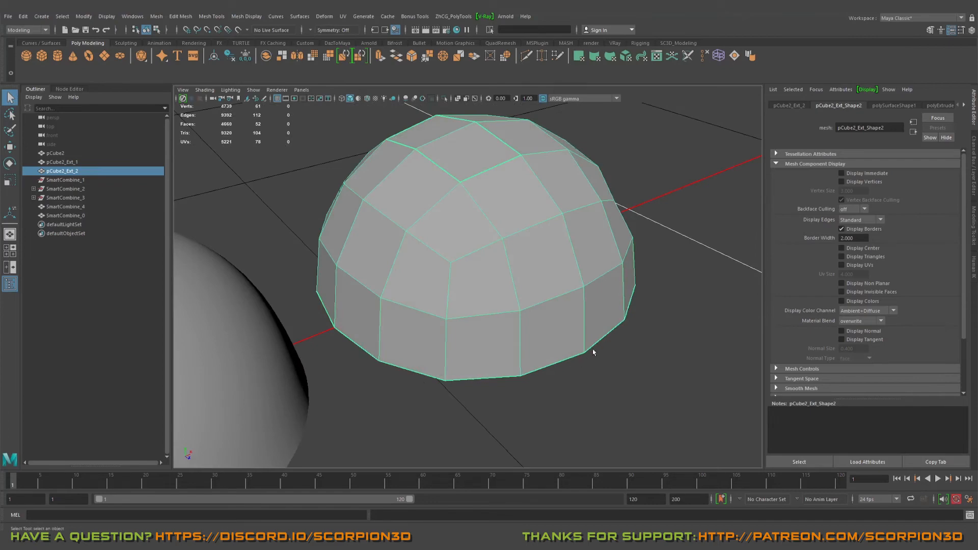
pyautogui.keyDown('alt'); pyautogui.moveTo(638, 311); pyautogui.dragTo(501, 361); pyautogui.keyUp('alt')
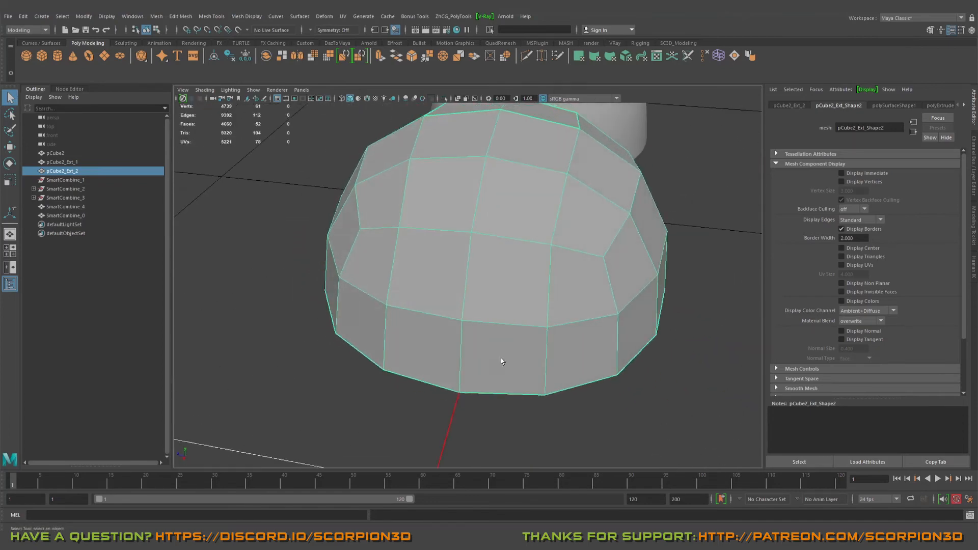
pyautogui.keyDown('alt'); pyautogui.moveTo(588, 280); pyautogui.dragTo(559, 234); pyautogui.keyUp('alt')
# Step: Set the Border Width of pCube2_Ext_2 to 5
pyautogui.click(853, 238)
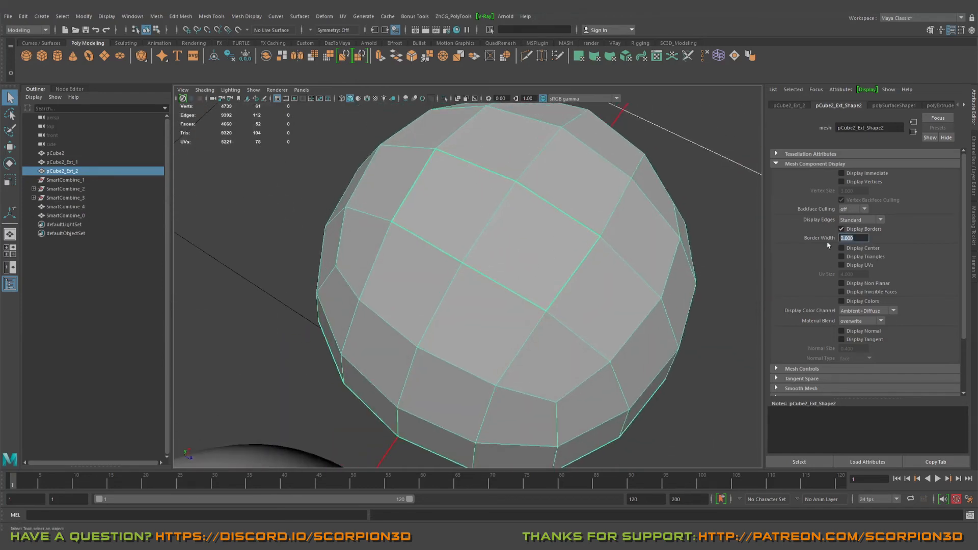
pyautogui.write('5')
pyautogui.press('Return')
pyautogui.keyDown('alt'); pyautogui.moveTo(555, 230); pyautogui.dragTo(437, 343); pyautogui.keyUp('alt')
pyautogui.keyDown('alt'); pyautogui.moveTo(446, 243); pyautogui.dragTo(476, 211); pyautogui.keyUp('alt')
pyautogui.keyDown('alt'); pyautogui.moveTo(519, 248); pyautogui.dragTo(522, 271, button='middle'); pyautogui.keyUp('alt')
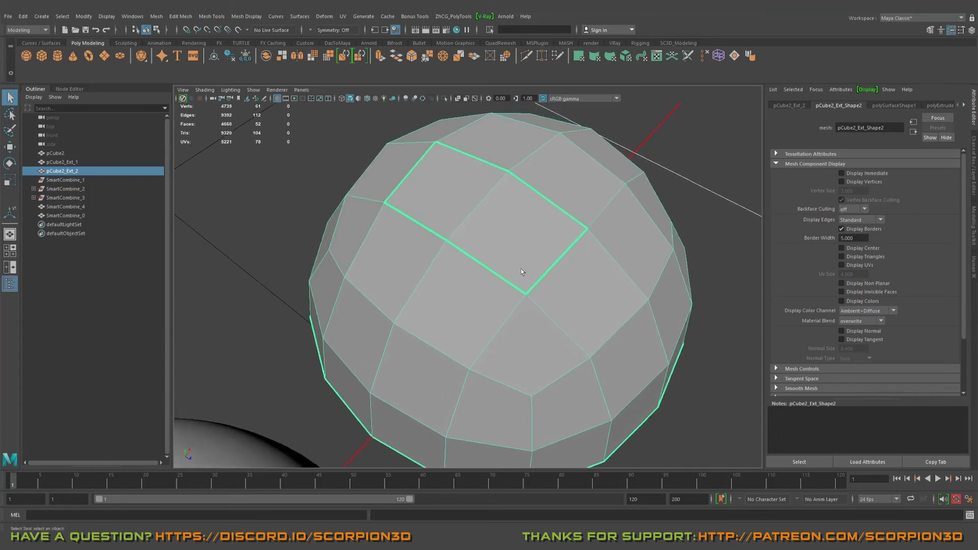
pyautogui.scroll(3, 493, 249)
pyautogui.keyDown('alt'); pyautogui.moveTo(478, 167); pyautogui.dragTo(495, 232, button='middle'); pyautogui.keyUp('alt')
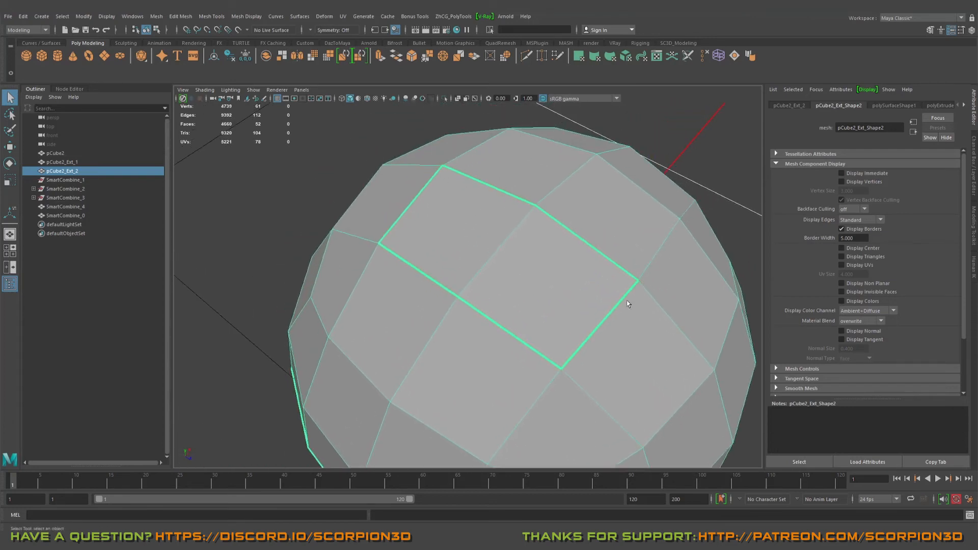
# Step: Examine the thickened border edges around the two-face patch of pCube2_Ext_2 from several angles
pyautogui.keyDown('alt'); pyautogui.moveTo(432, 285); pyautogui.dragTo(507, 276); pyautogui.keyUp('alt')
pyautogui.moveTo(560, 175); pyautogui.dragTo(585, 167, button='right')
pyautogui.keyDown('alt'); pyautogui.moveTo(517, 224); pyautogui.dragTo(562, 245); pyautogui.keyUp('alt')
pyautogui.keyDown('alt'); pyautogui.moveTo(563, 245); pyautogui.dragTo(565, 247, button='middle'); pyautogui.keyUp('alt')
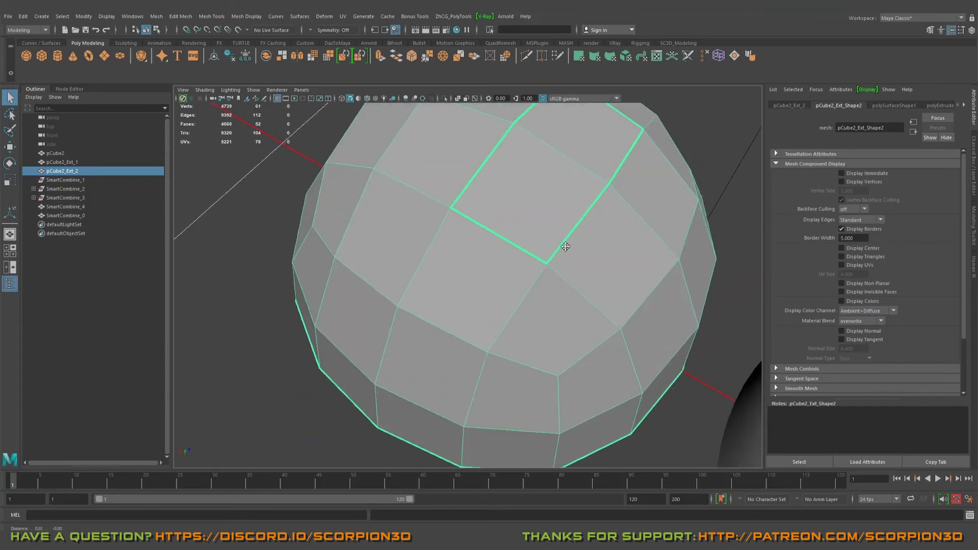
pyautogui.scroll(-3, 566, 247)
pyautogui.keyDown('alt'); pyautogui.moveTo(530, 270); pyautogui.dragTo(484, 301); pyautogui.keyUp('alt')
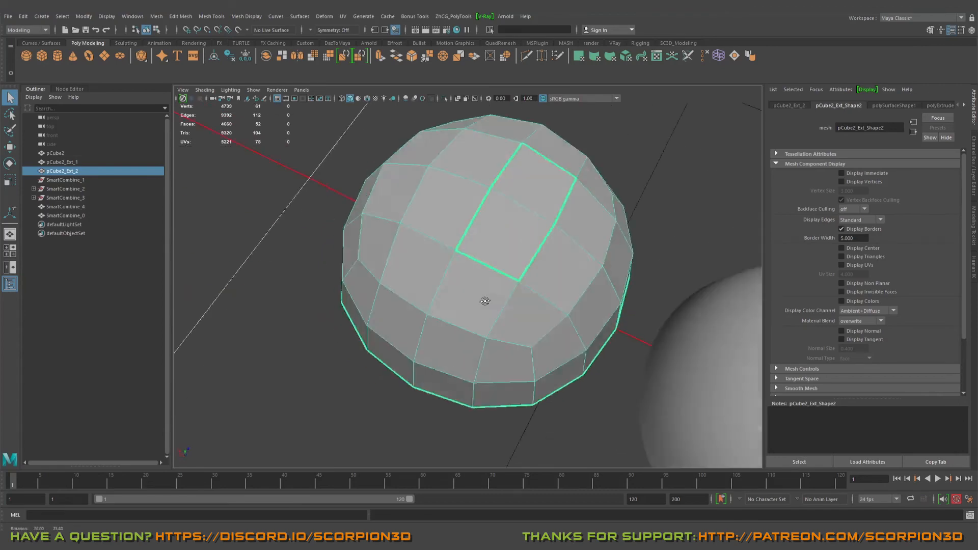
pyautogui.scroll(3, 535, 226)
pyautogui.keyDown('alt'); pyautogui.moveTo(621, 169); pyautogui.dragTo(551, 215, button='middle'); pyautogui.keyUp('alt')
pyautogui.moveTo(520, 215); pyautogui.dragTo(564, 202, button='right')
pyautogui.click(602, 216)
pyautogui.click(497, 227)
# Step: Check the bordered patch up close, preview pCube2_Ext_2 smoothed, and return it to unsmoothed display
pyautogui.keyDown('alt'); pyautogui.moveTo(607, 316); pyautogui.dragTo(464, 142); pyautogui.keyUp('alt')
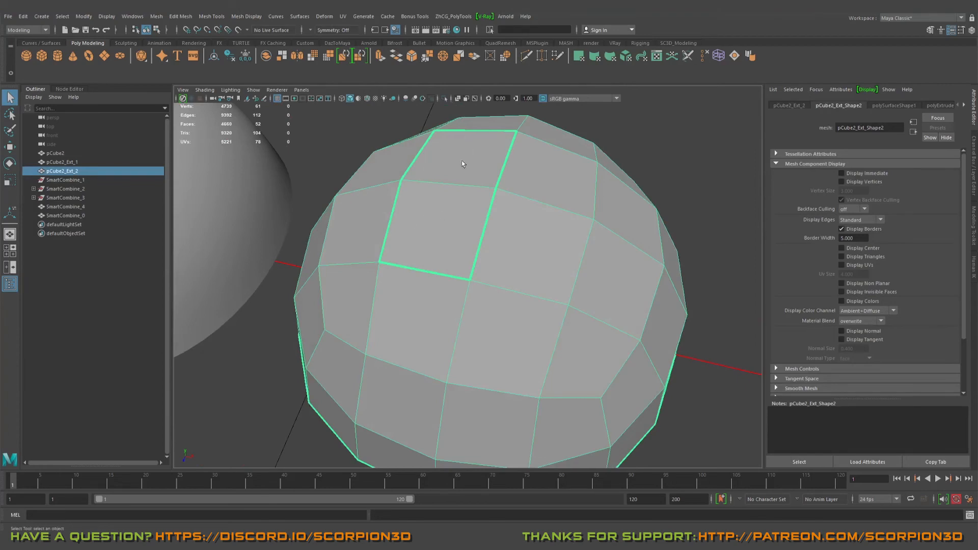
pyautogui.keyDown('alt'); pyautogui.moveTo(504, 230); pyautogui.dragTo(468, 170, button='right'); pyautogui.keyUp('alt')
pyautogui.keyDown('alt'); pyautogui.moveTo(469, 170); pyautogui.dragTo(497, 171, button='middle'); pyautogui.keyUp('alt')
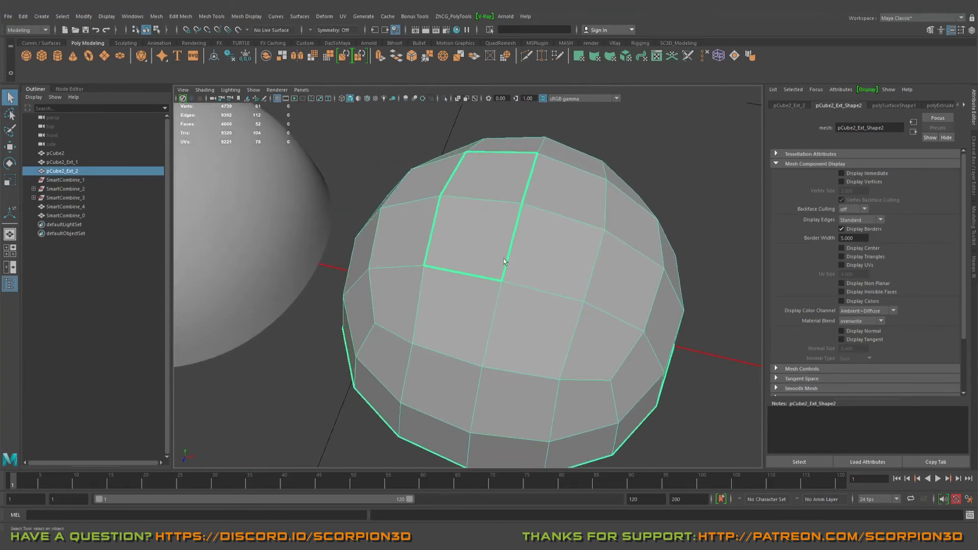
pyautogui.keyDown('alt'); pyautogui.moveTo(503, 258); pyautogui.dragTo(481, 236); pyautogui.keyUp('alt')
pyautogui.keyDown('alt'); pyautogui.moveTo(481, 236); pyautogui.dragTo(484, 239, button='right'); pyautogui.keyUp('alt')
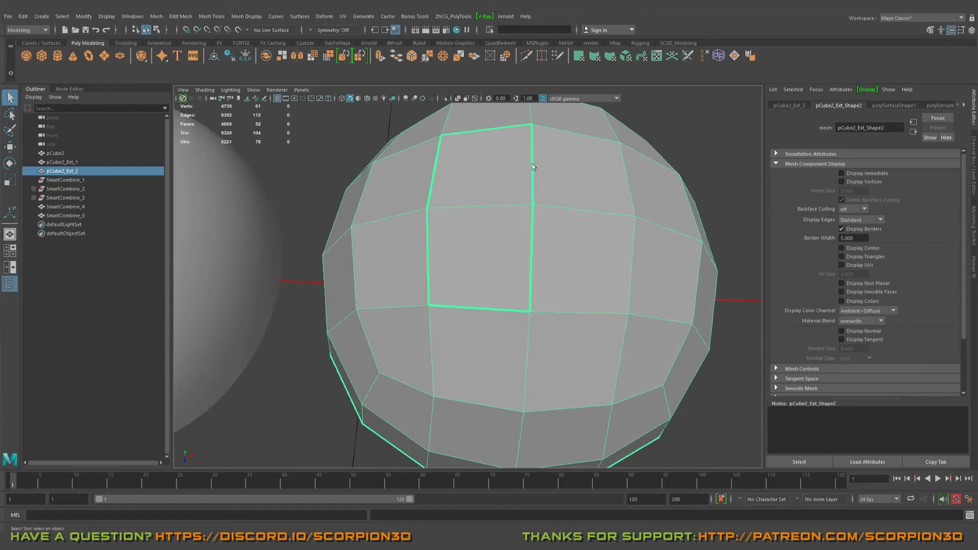
pyautogui.press('3')
pyautogui.keyDown('alt'); pyautogui.moveTo(531, 270); pyautogui.dragTo(536, 232); pyautogui.keyUp('alt')
pyautogui.press('1')
# Step: Select the two faces of the bordered patch, turn off Two Sided Lighting, and return to object selection
pyautogui.moveTo(468, 185); pyautogui.dragTo(478, 204, button='right')
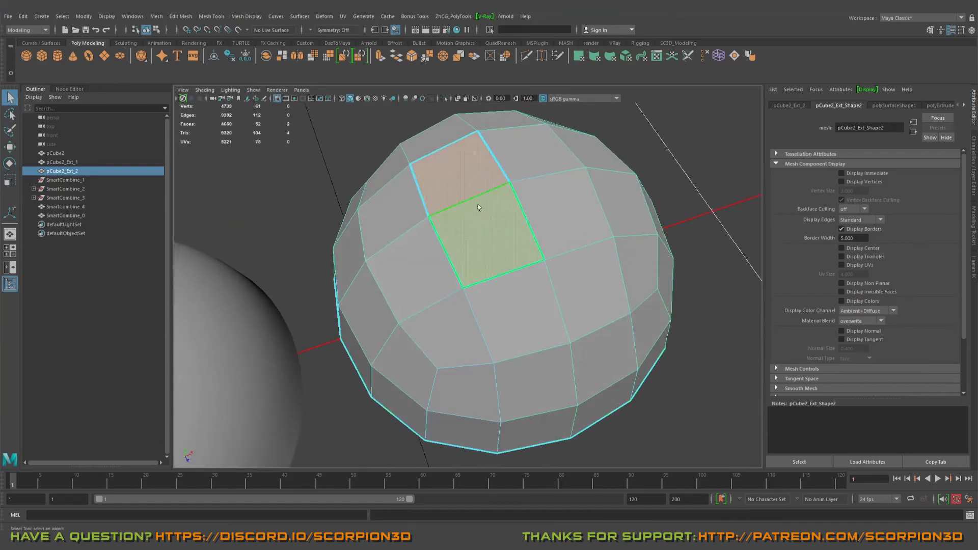
pyautogui.keyDown('shift'); pyautogui.click(476, 223); pyautogui.keyUp('shift')
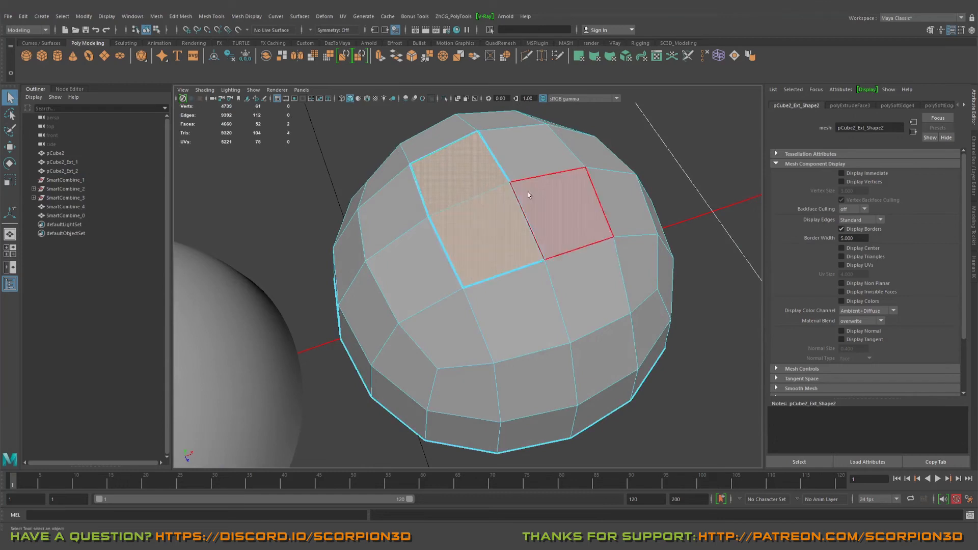
pyautogui.click(223, 91)
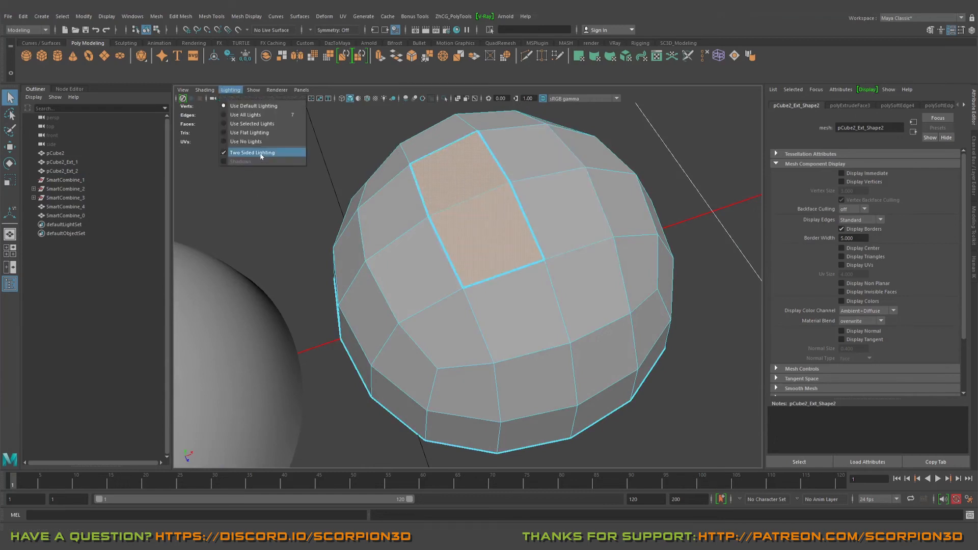
pyautogui.click(262, 154)
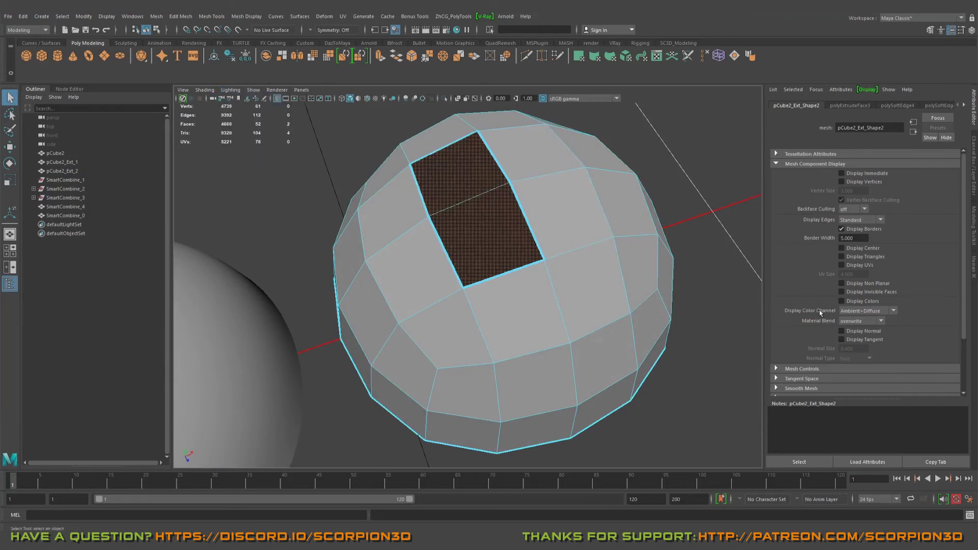
pyautogui.moveTo(594, 274); pyautogui.dragTo(634, 264, button='right')
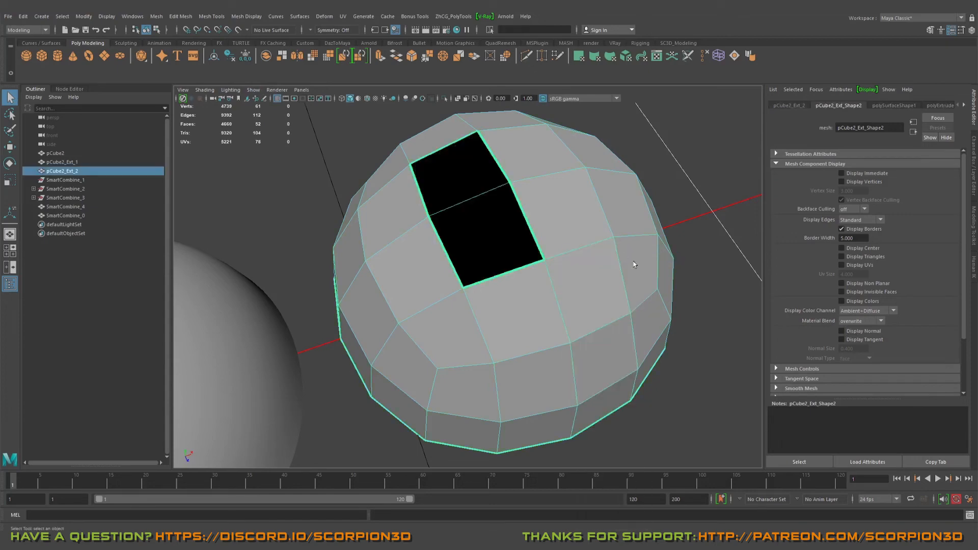
# Step: Turn on Display Normal for pCube2_Ext_2 and inspect the face normals around the black patch
pyautogui.click(842, 331)
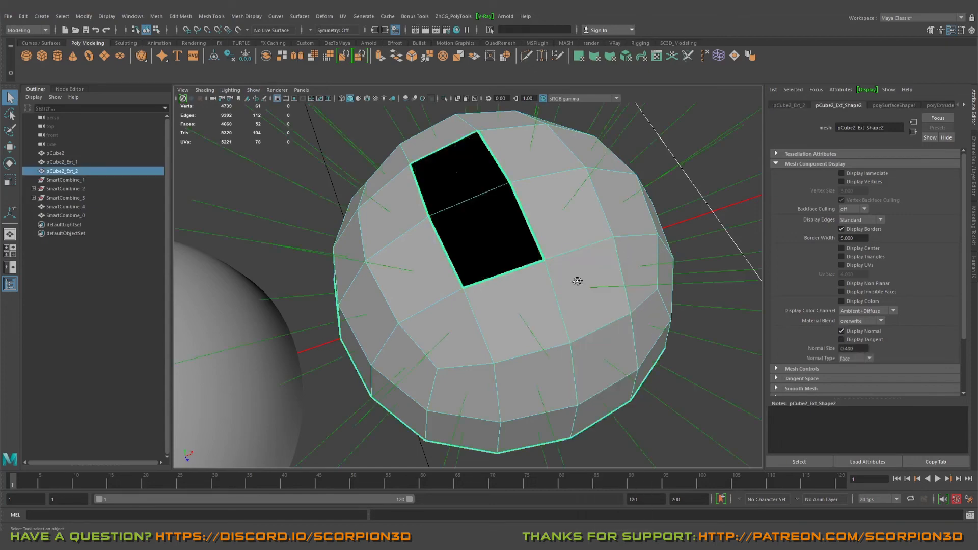
pyautogui.keyDown('alt'); pyautogui.moveTo(577, 280); pyautogui.dragTo(549, 305); pyautogui.keyUp('alt')
pyautogui.keyDown('alt'); pyautogui.moveTo(549, 306); pyautogui.dragTo(581, 325, button='right'); pyautogui.keyUp('alt')
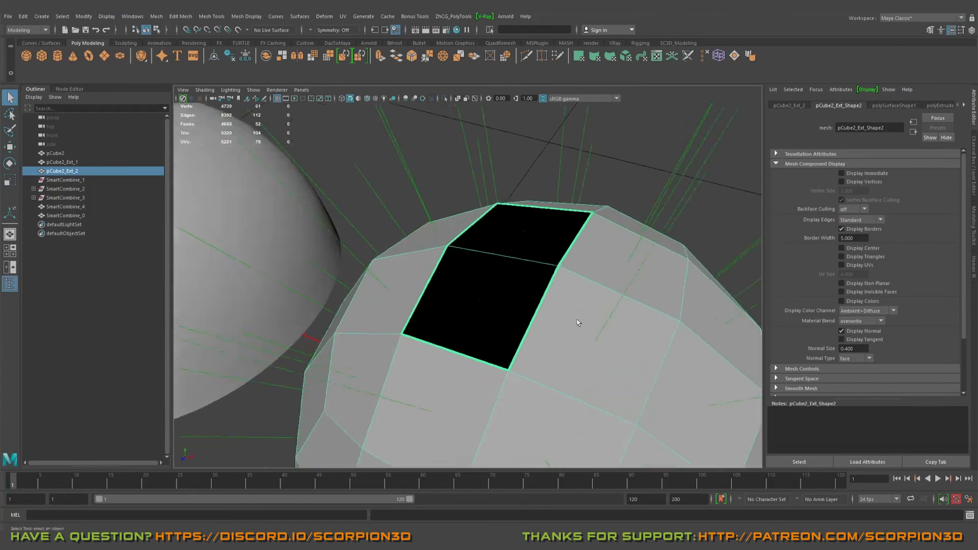
pyautogui.keyDown('alt'); pyautogui.moveTo(581, 325); pyautogui.dragTo(542, 313); pyautogui.keyUp('alt')
pyautogui.keyDown('alt'); pyautogui.moveTo(542, 314); pyautogui.dragTo(478, 283, button='right'); pyautogui.keyUp('alt')
# Step: Select the two black faces of pCube2_Ext_2 and reverse their normals
pyautogui.click(477, 274)
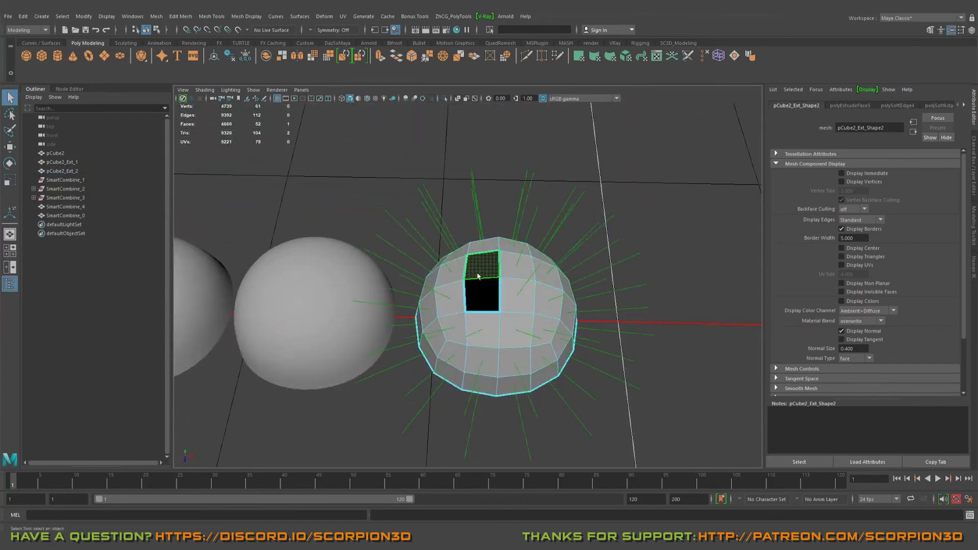
pyautogui.keyDown('shift'); pyautogui.click(482, 295); pyautogui.keyUp('shift')
pyautogui.keyDown('alt'); pyautogui.moveTo(613, 272); pyautogui.dragTo(541, 255); pyautogui.keyUp('alt')
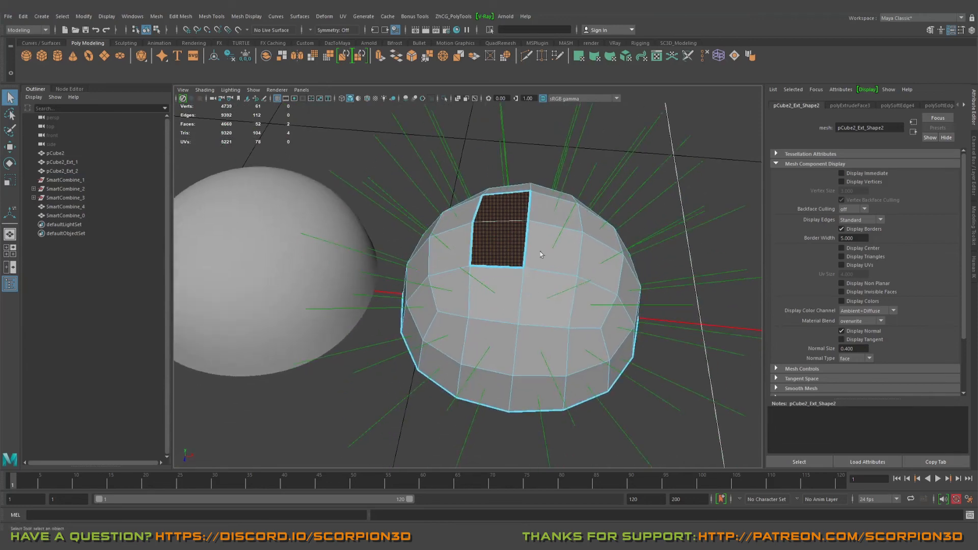
pyautogui.keyDown('alt'); pyautogui.moveTo(541, 254); pyautogui.dragTo(604, 285, button='middle'); pyautogui.keyUp('alt')
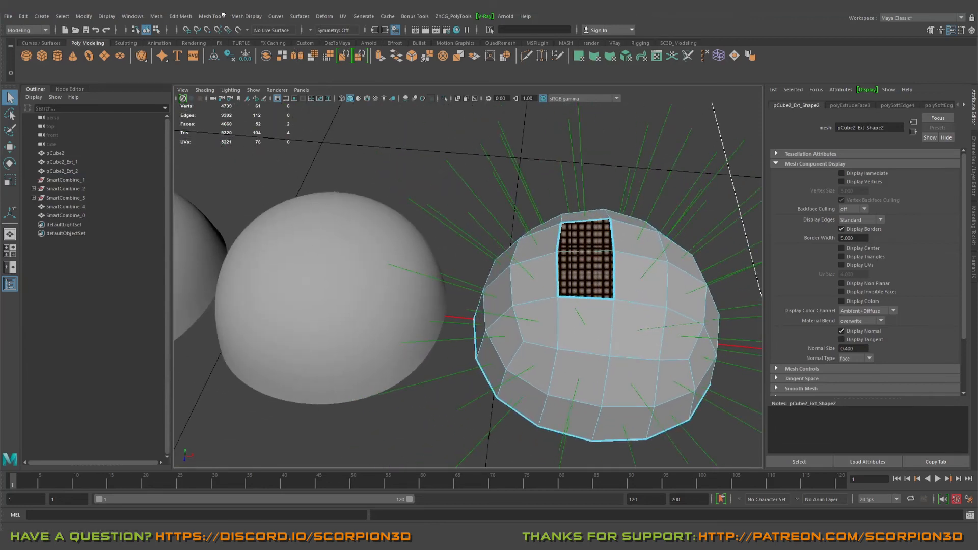
pyautogui.click(239, 16)
pyautogui.moveTo(205, 17)
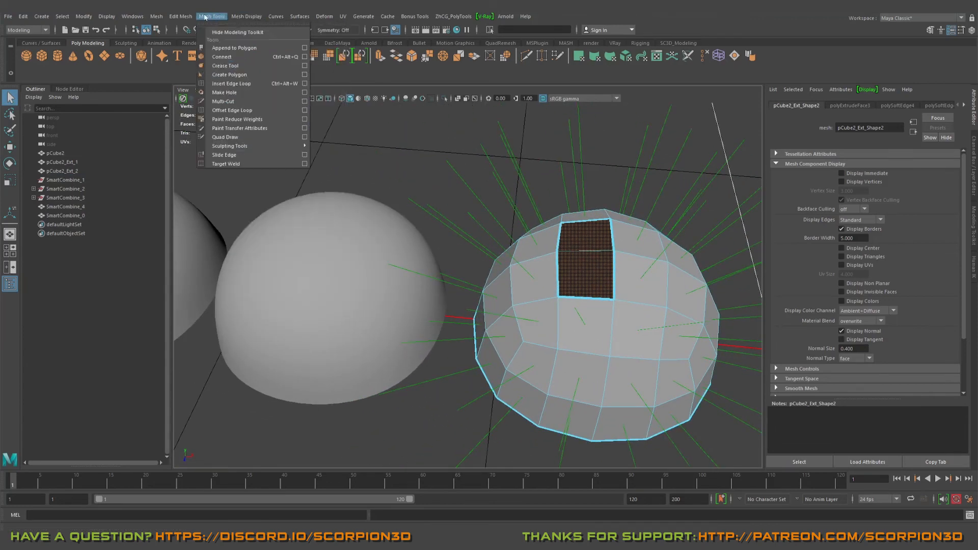
pyautogui.moveTo(246, 15)
pyautogui.click(285, 57)
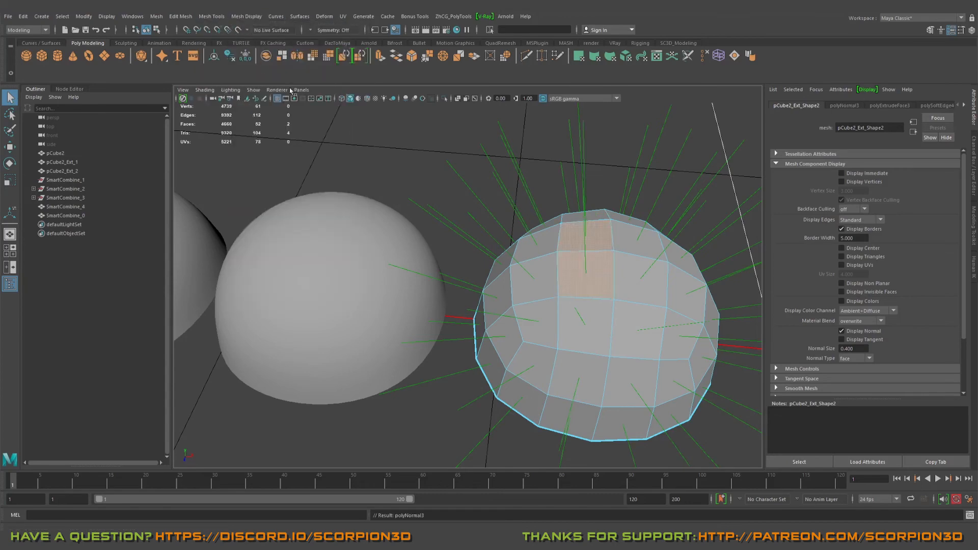
# Step: Preview pCube2_Ext_2 smoothed, examine the circular pinch up close, return to unsmoothed display and clear the selection
pyautogui.scroll(-3, 458, 280)
pyautogui.moveTo(565, 257); pyautogui.dragTo(631, 237, button='right')
pyautogui.press('3')
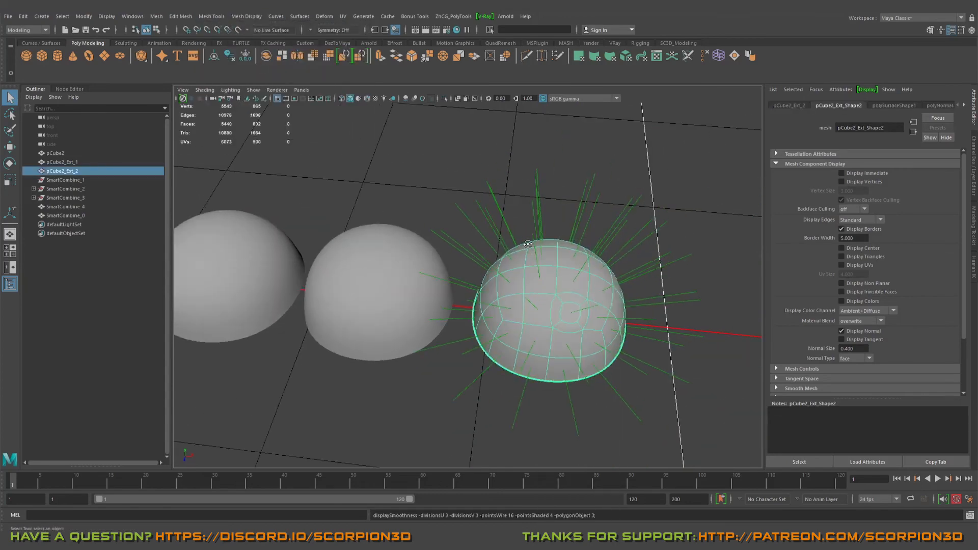
pyautogui.keyDown('alt'); pyautogui.moveTo(528, 244); pyautogui.dragTo(597, 238); pyautogui.keyUp('alt')
pyautogui.keyDown('alt'); pyautogui.moveTo(597, 238); pyautogui.dragTo(481, 206, button='middle'); pyautogui.keyUp('alt')
pyautogui.keyDown('alt'); pyautogui.moveTo(480, 206); pyautogui.dragTo(576, 249, button='right'); pyautogui.keyUp('alt')
pyautogui.keyDown('alt'); pyautogui.moveTo(577, 249); pyautogui.dragTo(512, 257); pyautogui.keyUp('alt')
pyautogui.keyDown('alt'); pyautogui.moveTo(496, 216); pyautogui.dragTo(614, 190); pyautogui.keyUp('alt')
pyautogui.scroll(3, 518, 246)
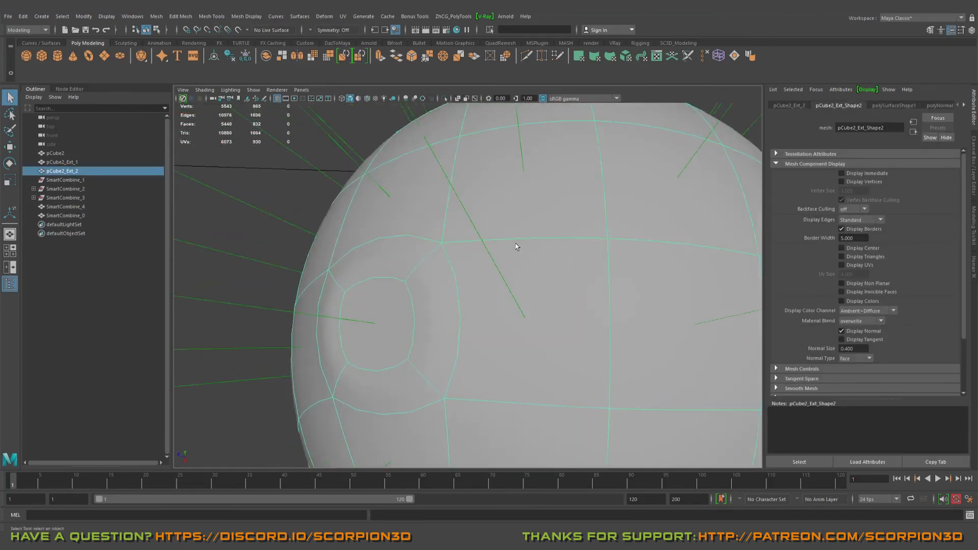
pyautogui.rightClick(520, 240)
pyautogui.keyDown('alt'); pyautogui.moveTo(520, 240); pyautogui.dragTo(569, 225); pyautogui.keyUp('alt')
pyautogui.scroll(-5, 569, 227)
pyautogui.press('1')
pyautogui.click(656, 251)
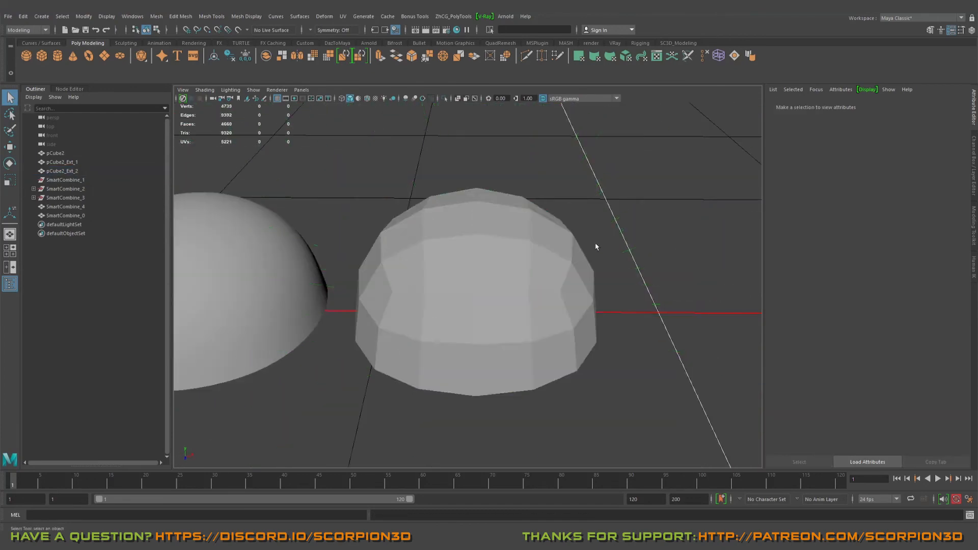
# Step: Check the unsmoothed half sphere from several angles, reselect it, and preview it smoothed around the circular pinch
pyautogui.keyDown('alt'); pyautogui.moveTo(479, 239); pyautogui.dragTo(476, 269); pyautogui.keyUp('alt')
pyautogui.keyDown('alt'); pyautogui.moveTo(476, 269); pyautogui.dragTo(557, 244, button='middle'); pyautogui.keyUp('alt')
pyautogui.scroll(-4, 557, 244)
pyautogui.keyDown('alt'); pyautogui.moveTo(557, 244); pyautogui.dragTo(438, 161); pyautogui.keyUp('alt')
pyautogui.scroll(5, 439, 162)
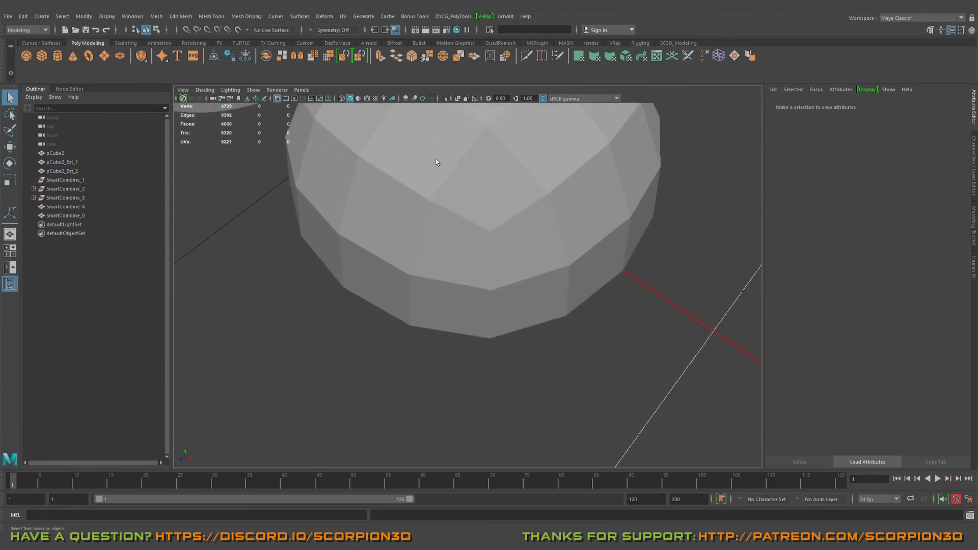
pyautogui.click(428, 167)
pyautogui.keyDown('alt'); pyautogui.moveTo(419, 169); pyautogui.dragTo(479, 224, button='middle'); pyautogui.keyUp('alt')
pyautogui.press('3')
pyautogui.scroll(3, 509, 166)
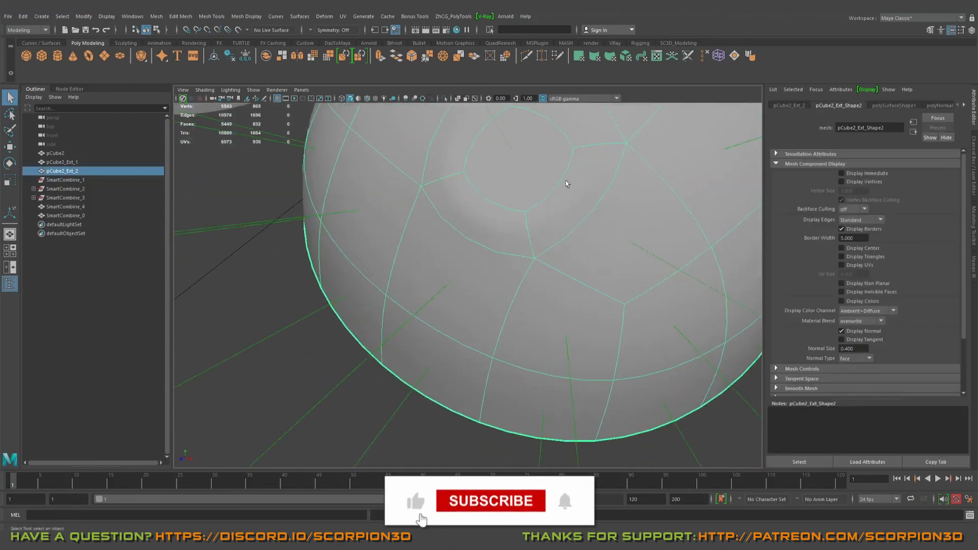
# Step: Toggle Display Normal off and on, and compare the unsmoothed and smoothed displays of pCube2_Ext_2
pyautogui.click(858, 332)
pyautogui.click(858, 332)
pyautogui.keyDown('alt'); pyautogui.moveTo(555, 264); pyautogui.dragTo(477, 200); pyautogui.keyUp('alt')
pyautogui.scroll(-6, 536, 280)
pyautogui.press('1')
pyautogui.press('3')
# Step: Delete the connected duplicate faces at the circular pinch of pCube2_Ext_2 and return to unsmoothed display
pyautogui.moveTo(484, 197); pyautogui.dragTo(483, 236, button='right')
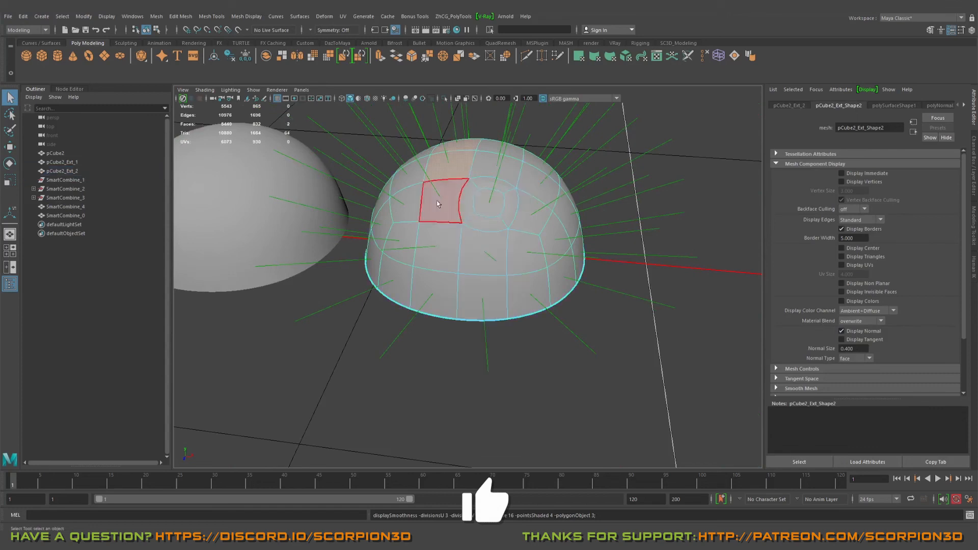
pyautogui.scroll(4, 458, 202)
pyautogui.keyDown('alt'); pyautogui.moveTo(515, 168); pyautogui.dragTo(524, 236, button='middle'); pyautogui.keyUp('alt')
pyautogui.click(472, 203)
pyautogui.keyDown('shift'); pyautogui.doubleClick(498, 171); pyautogui.keyUp('shift')
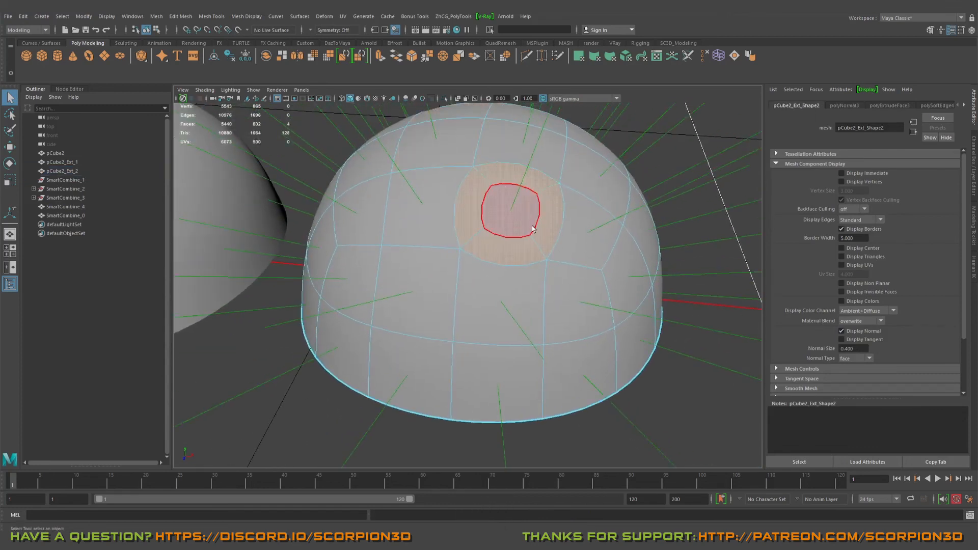
pyautogui.press('Delete')
pyautogui.press('1')
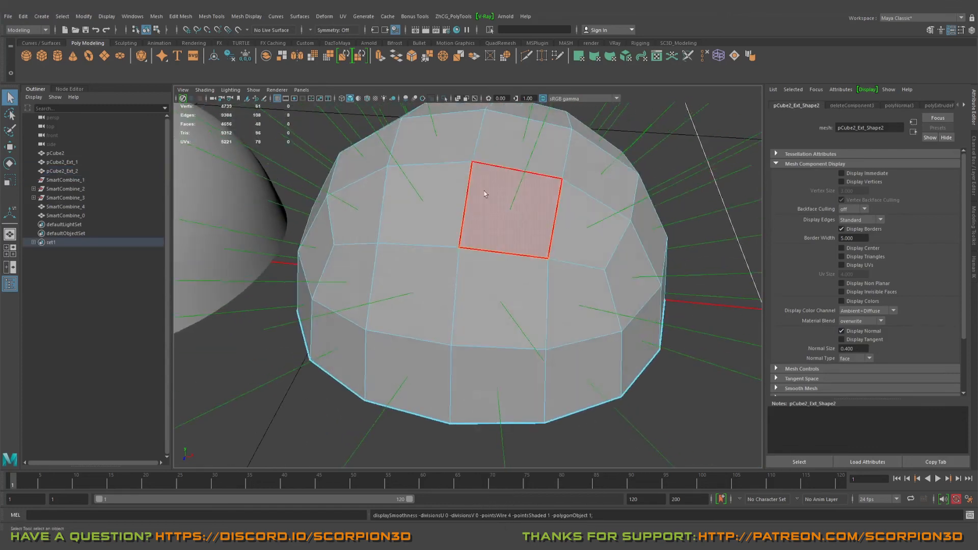
# Step: Select the remaining face at the former pinch, check it smoothed from outside and inside, and delete it
pyautogui.keyDown('alt'); pyautogui.moveTo(484, 194); pyautogui.dragTo(507, 249); pyautogui.keyUp('alt')
pyautogui.click(509, 250)
pyautogui.press('3')
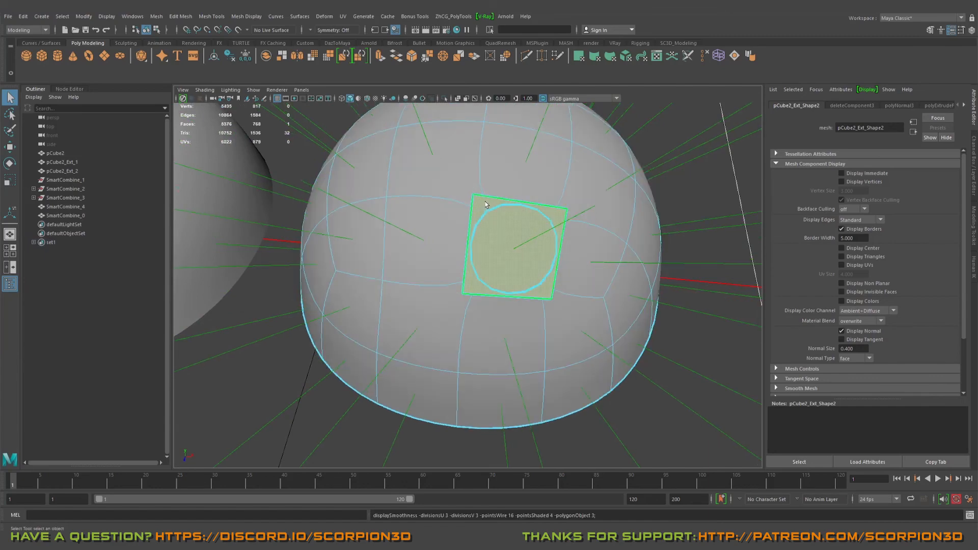
pyautogui.keyDown('alt'); pyautogui.moveTo(510, 258); pyautogui.dragTo(510, 217); pyautogui.keyUp('alt')
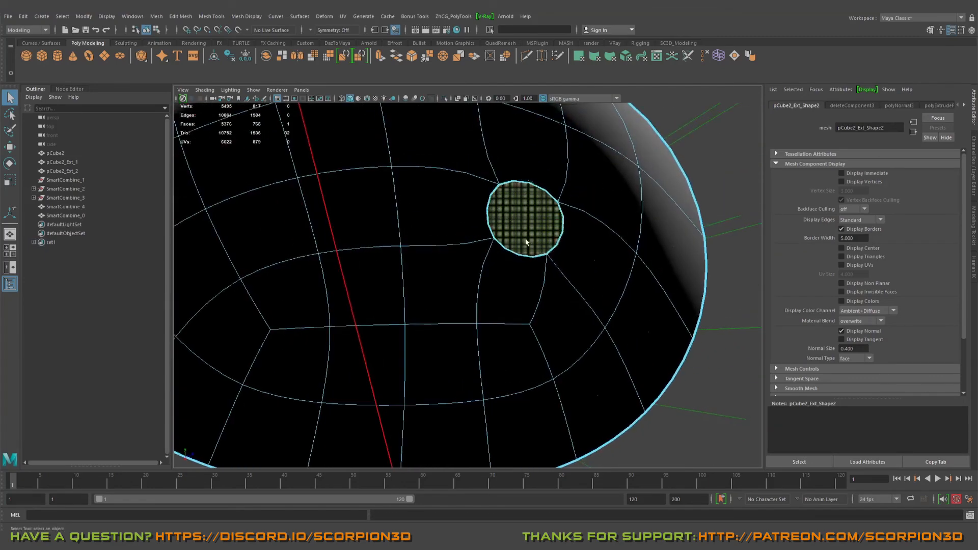
pyautogui.press('Delete')
# Step: Select the border edge loop of the round opening, fill the hole, and return to object selection
pyautogui.rightClick(525, 174)
pyautogui.keyDown('alt'); pyautogui.moveTo(524, 175); pyautogui.dragTo(511, 275); pyautogui.keyUp('alt')
pyautogui.doubleClick(511, 278)
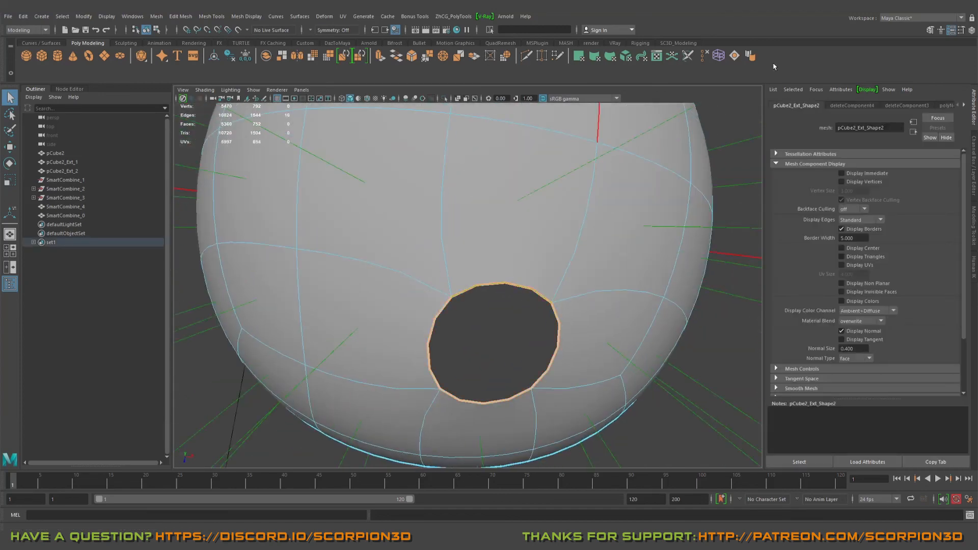
pyautogui.click(719, 56)
pyautogui.press('f')
pyautogui.press('F8')
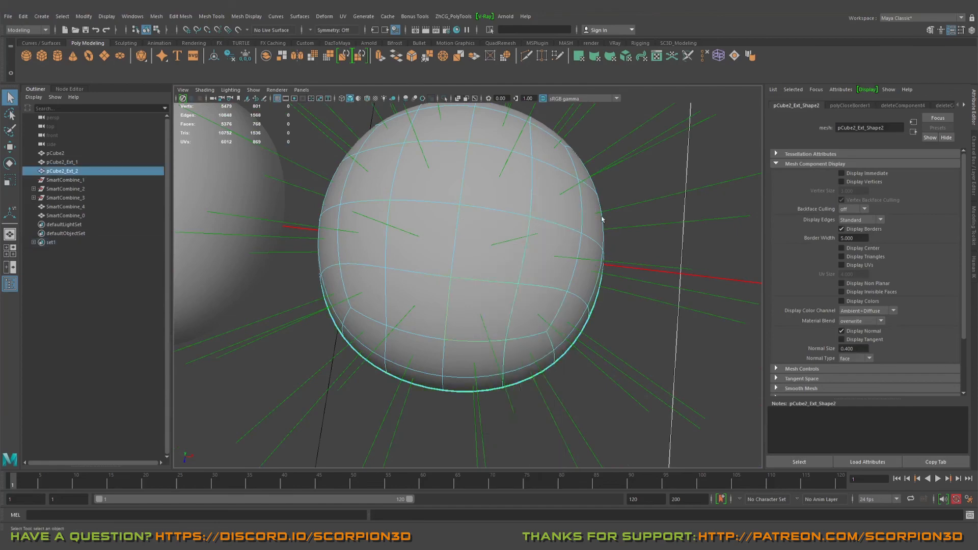
# Step: Examine the repaired half sphere, select all five spheres and half spheres to compare their wireframes, and clear the selection
pyautogui.keyDown('alt'); pyautogui.moveTo(525, 229); pyautogui.dragTo(527, 257); pyautogui.keyUp('alt')
pyautogui.keyDown('alt'); pyautogui.moveTo(620, 296); pyautogui.dragTo(688, 330); pyautogui.keyUp('alt')
pyautogui.keyDown('alt'); pyautogui.moveTo(689, 330); pyautogui.dragTo(469, 280, button='right'); pyautogui.keyUp('alt')
pyautogui.keyDown('alt'); pyautogui.moveTo(469, 279); pyautogui.dragTo(159, 460); pyautogui.keyUp('alt')
pyautogui.moveTo(213, 213); pyautogui.dragTo(553, 316)
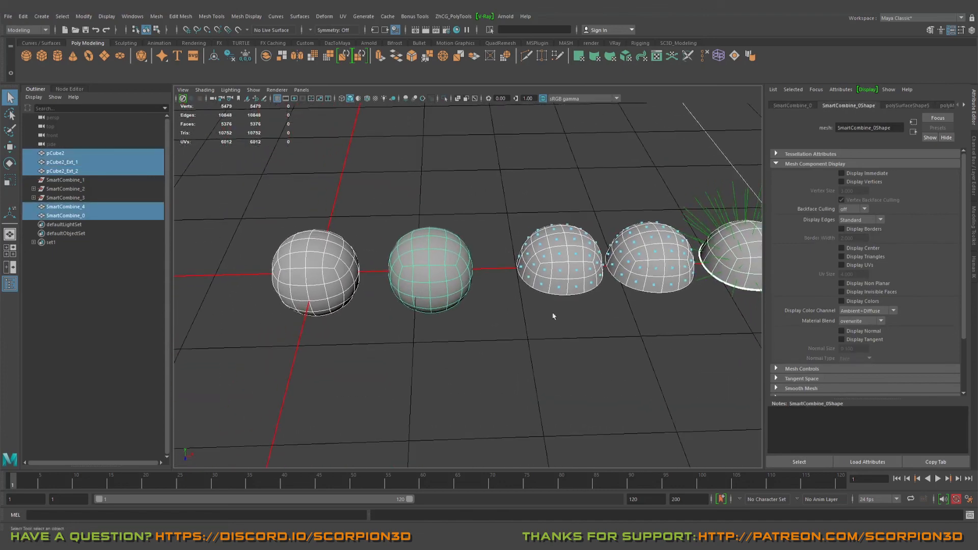
pyautogui.keyDown('alt'); pyautogui.moveTo(546, 266); pyautogui.dragTo(573, 332, button='right'); pyautogui.keyUp('alt')
pyautogui.keyDown('alt'); pyautogui.moveTo(573, 332); pyautogui.dragTo(491, 300); pyautogui.keyUp('alt')
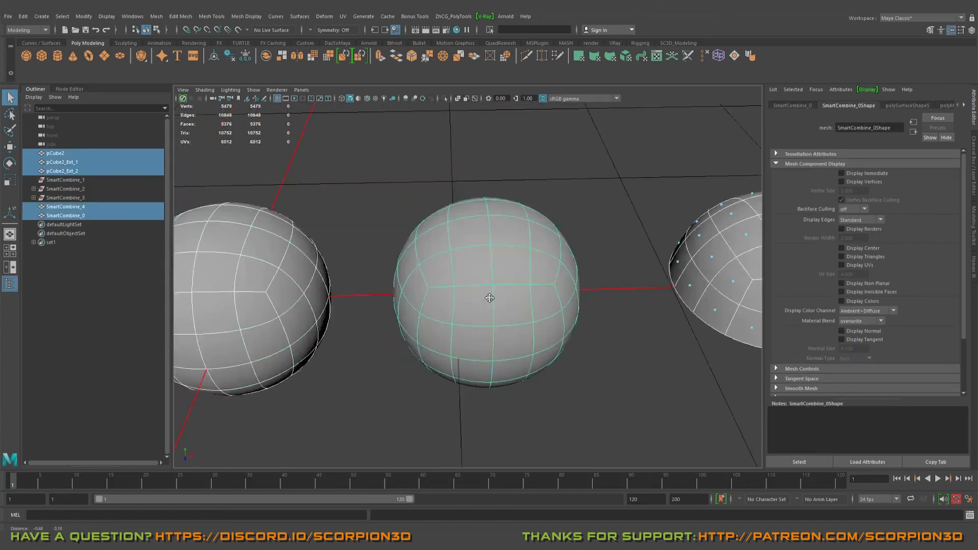
pyautogui.keyDown('alt'); pyautogui.moveTo(492, 300); pyautogui.dragTo(519, 308, button='right'); pyautogui.keyUp('alt')
pyautogui.keyDown('alt'); pyautogui.moveTo(519, 308); pyautogui.dragTo(465, 299); pyautogui.keyUp('alt')
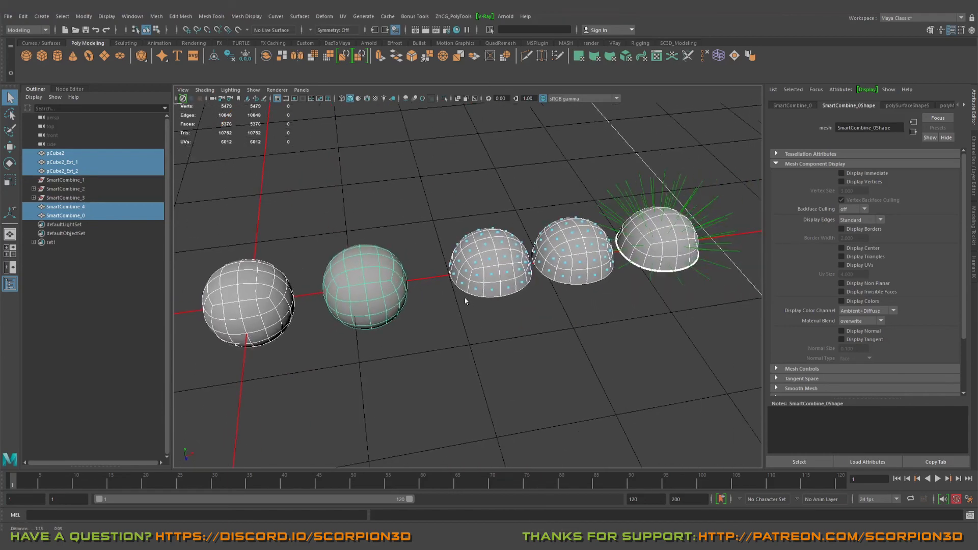
pyautogui.keyDown('alt'); pyautogui.moveTo(465, 299); pyautogui.dragTo(502, 310, button='middle'); pyautogui.keyUp('alt')
pyautogui.moveTo(662, 267); pyautogui.dragTo(662, 275, button='right')
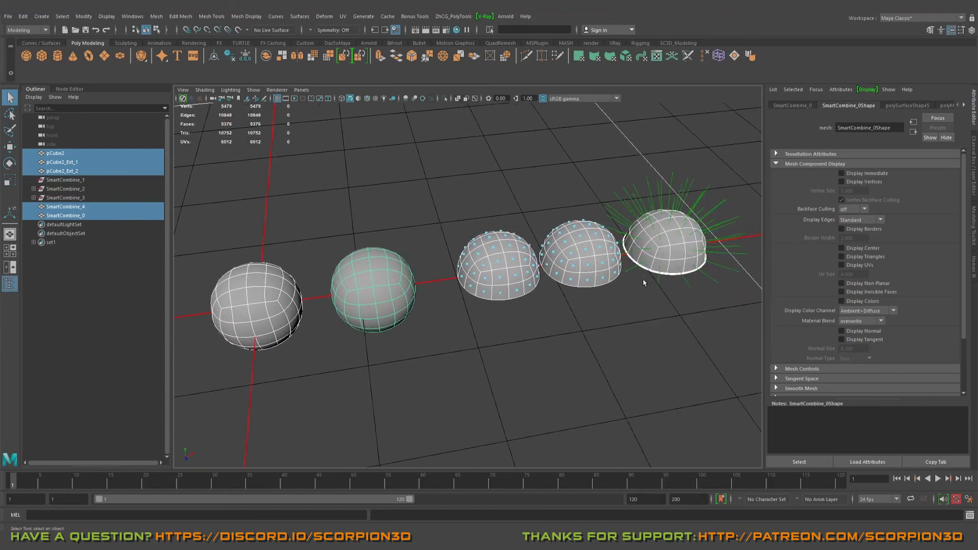
pyautogui.keyDown('alt'); pyautogui.moveTo(663, 275); pyautogui.dragTo(666, 278, button='middle'); pyautogui.keyUp('alt')
pyautogui.keyDown('ctrl'); pyautogui.click(252, 306); pyautogui.keyUp('ctrl')
pyautogui.keyDown('alt'); pyautogui.moveTo(252, 306); pyautogui.dragTo(471, 232); pyautogui.keyUp('alt')
pyautogui.click(633, 339)
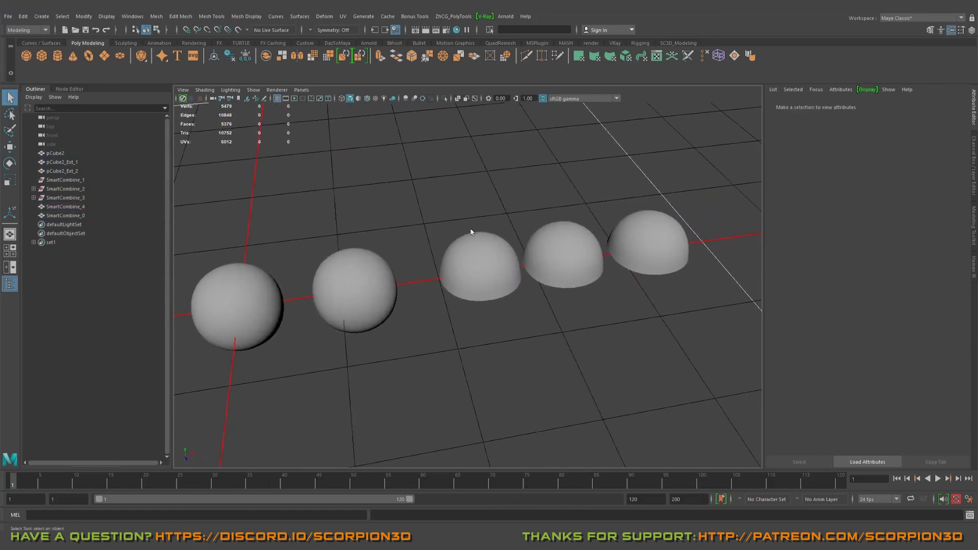
# Step: Open the mesh Cleanup options, move the dialog clear of the attributes, and select the sphere SmartCombine_0
pyautogui.click(157, 17)
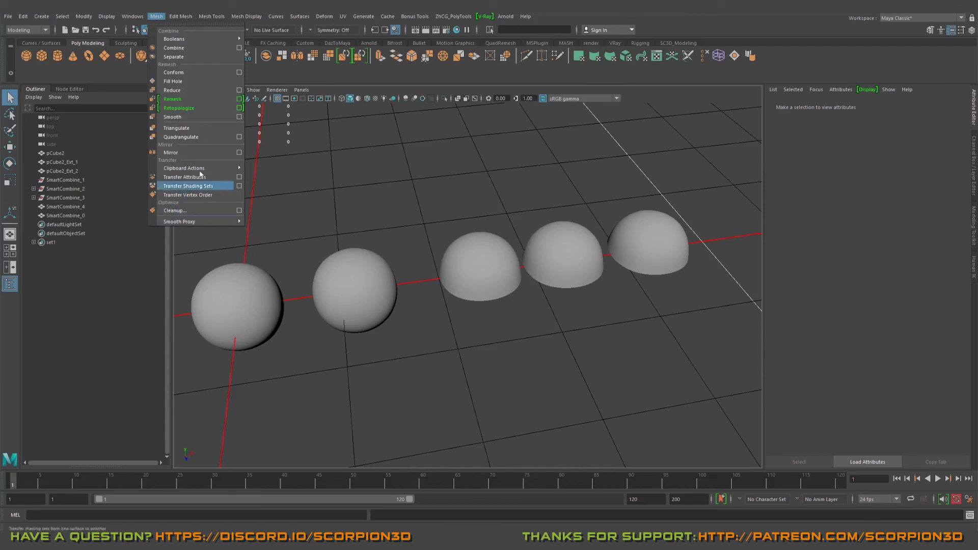
pyautogui.click(239, 210)
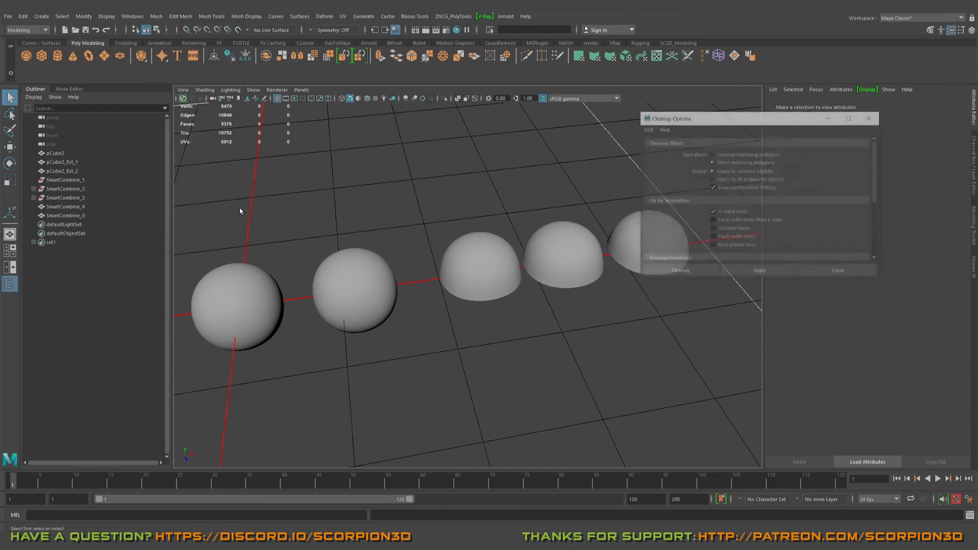
pyautogui.scroll(-3, 763, 188)
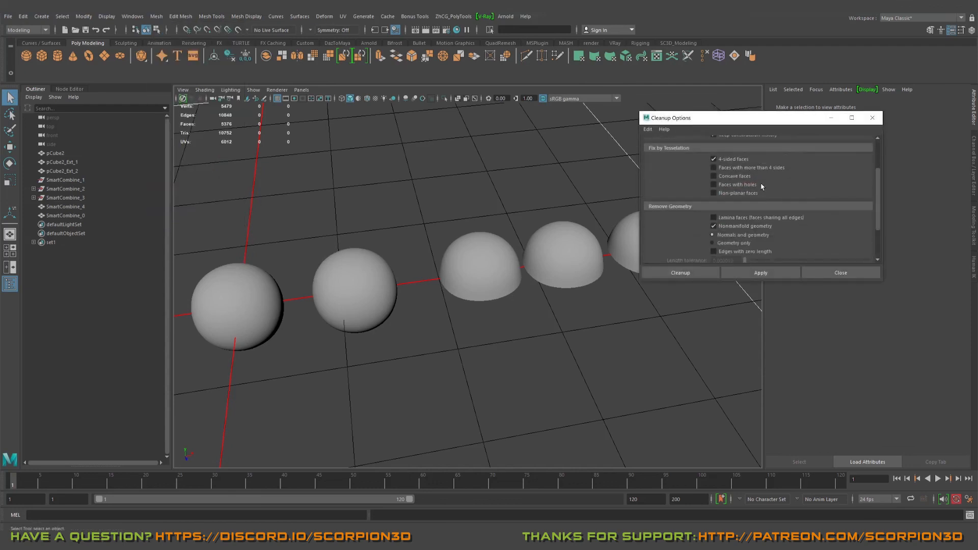
pyautogui.moveTo(773, 122); pyautogui.dragTo(569, 119)
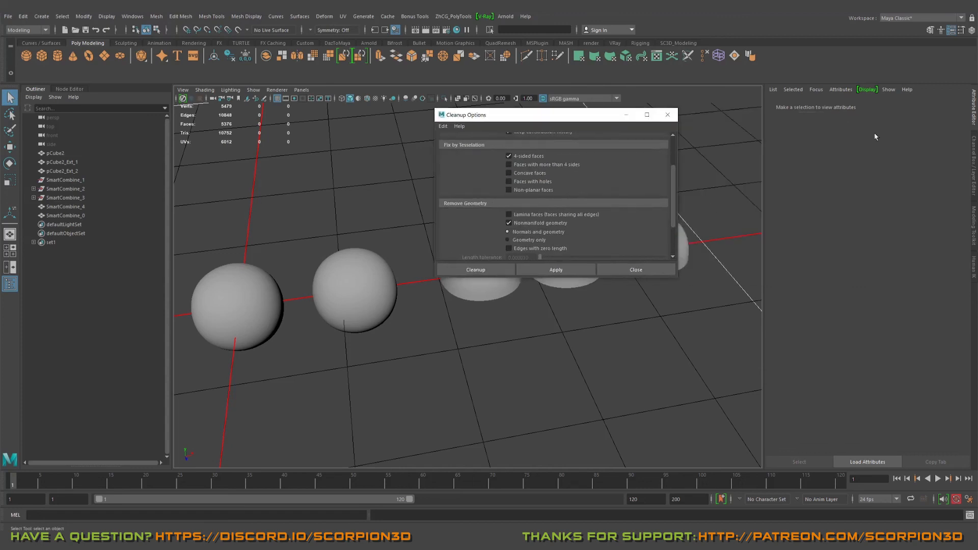
pyautogui.click(318, 323)
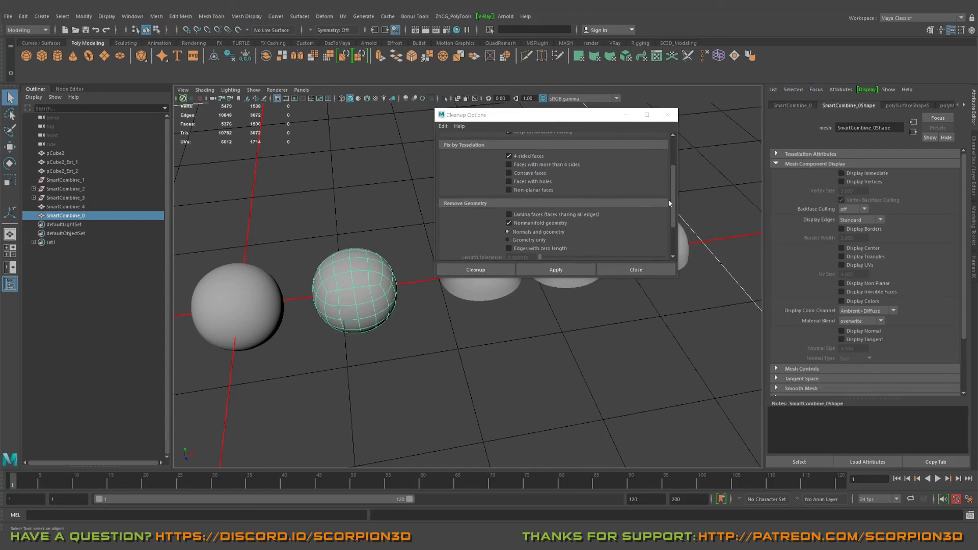
# Step: Review the Remove Geometry, Cleanup Effect and Fix by Tesselation settings, and close the Cleanup options without applying them
pyautogui.scroll(-1, 558, 224)
pyautogui.scroll(-1, 557, 221)
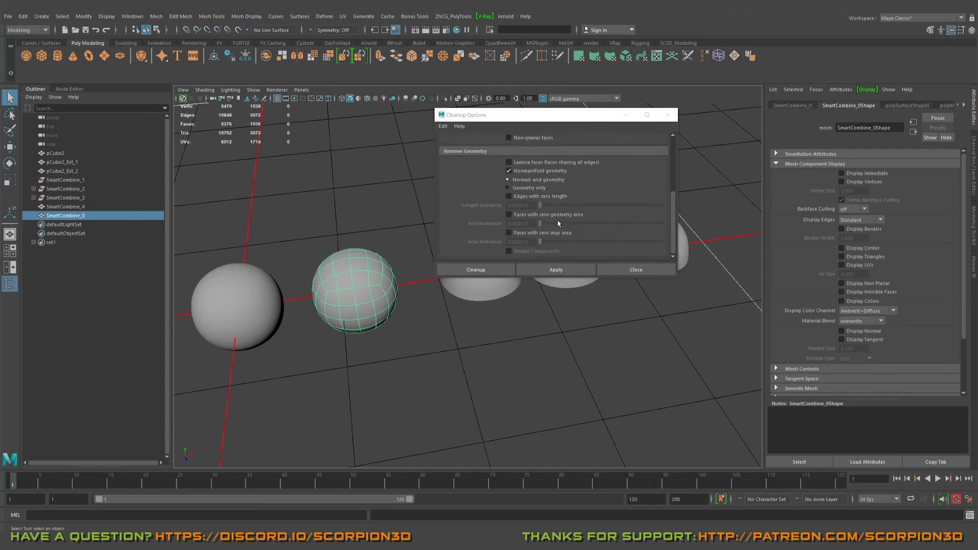
pyautogui.scroll(2, 597, 224)
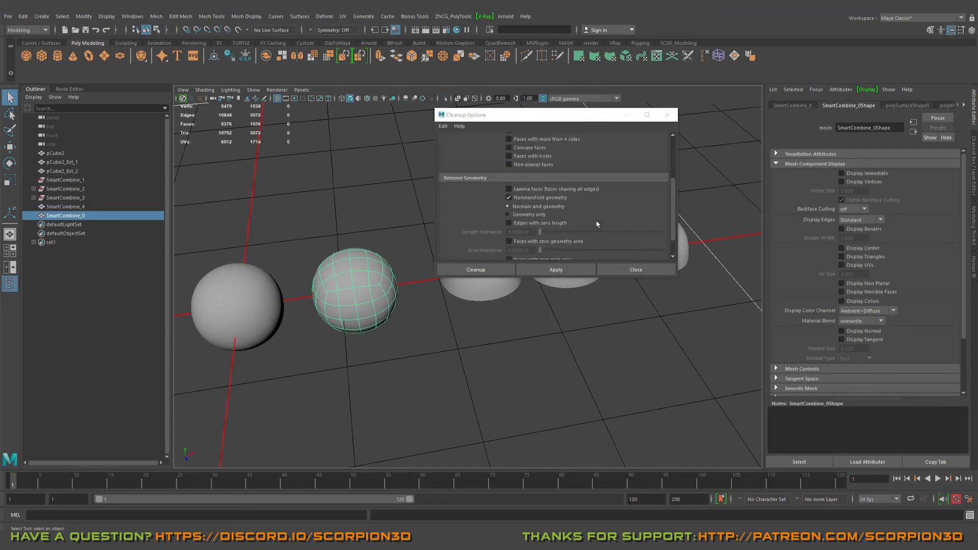
pyautogui.scroll(2, 566, 214)
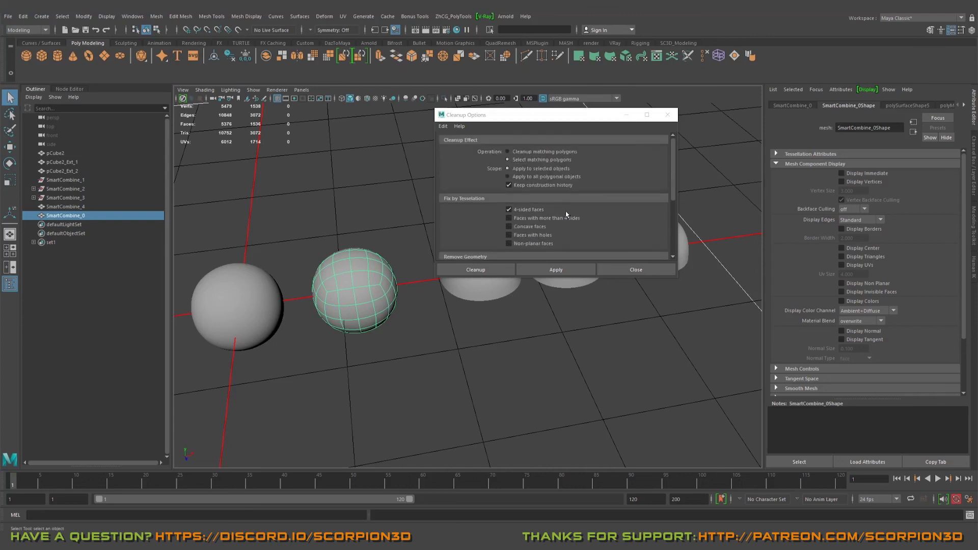
pyautogui.moveTo(498, 116)
pyautogui.mouseDown()
pyautogui.moveTo(494, 126)
pyautogui.moveTo(518, 147)
pyautogui.moveTo(496, 122)
pyautogui.mouseUp()
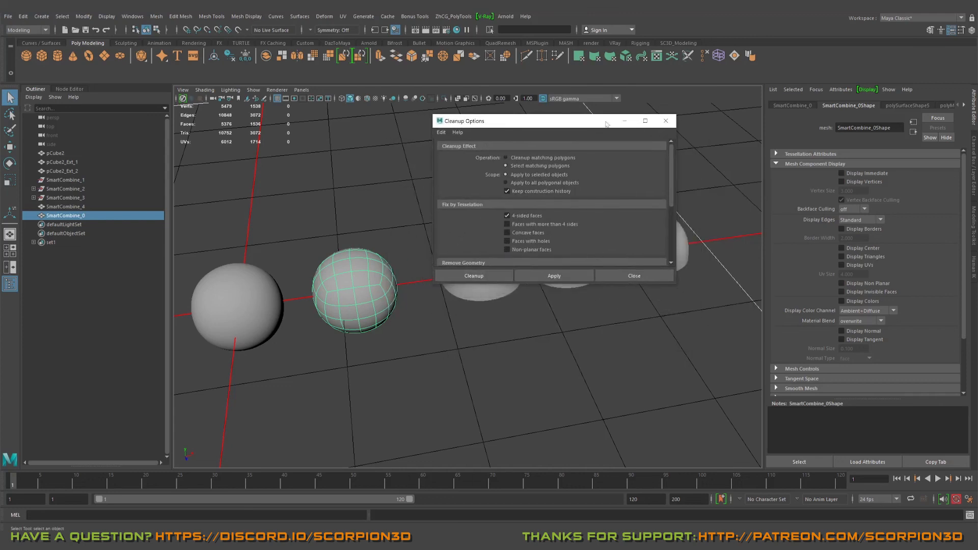
pyautogui.click(641, 277)
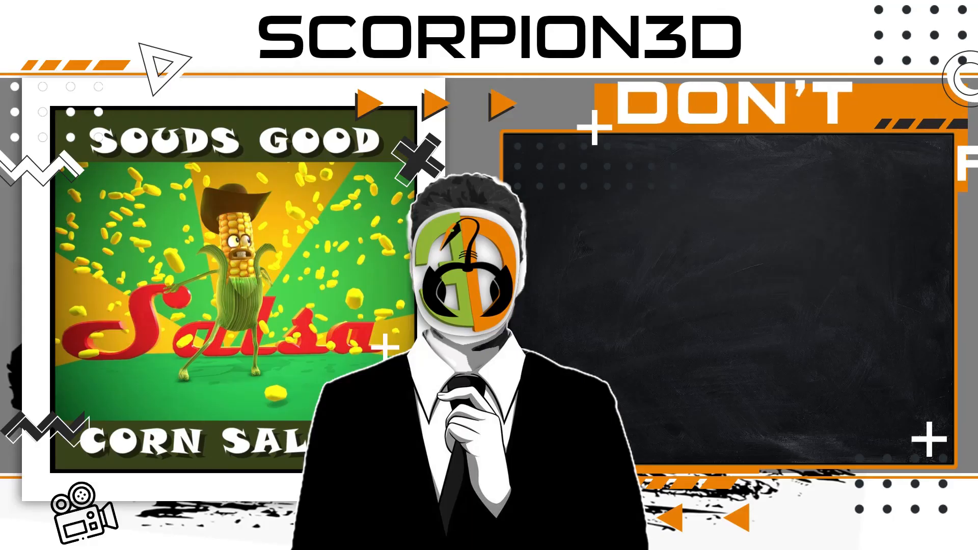